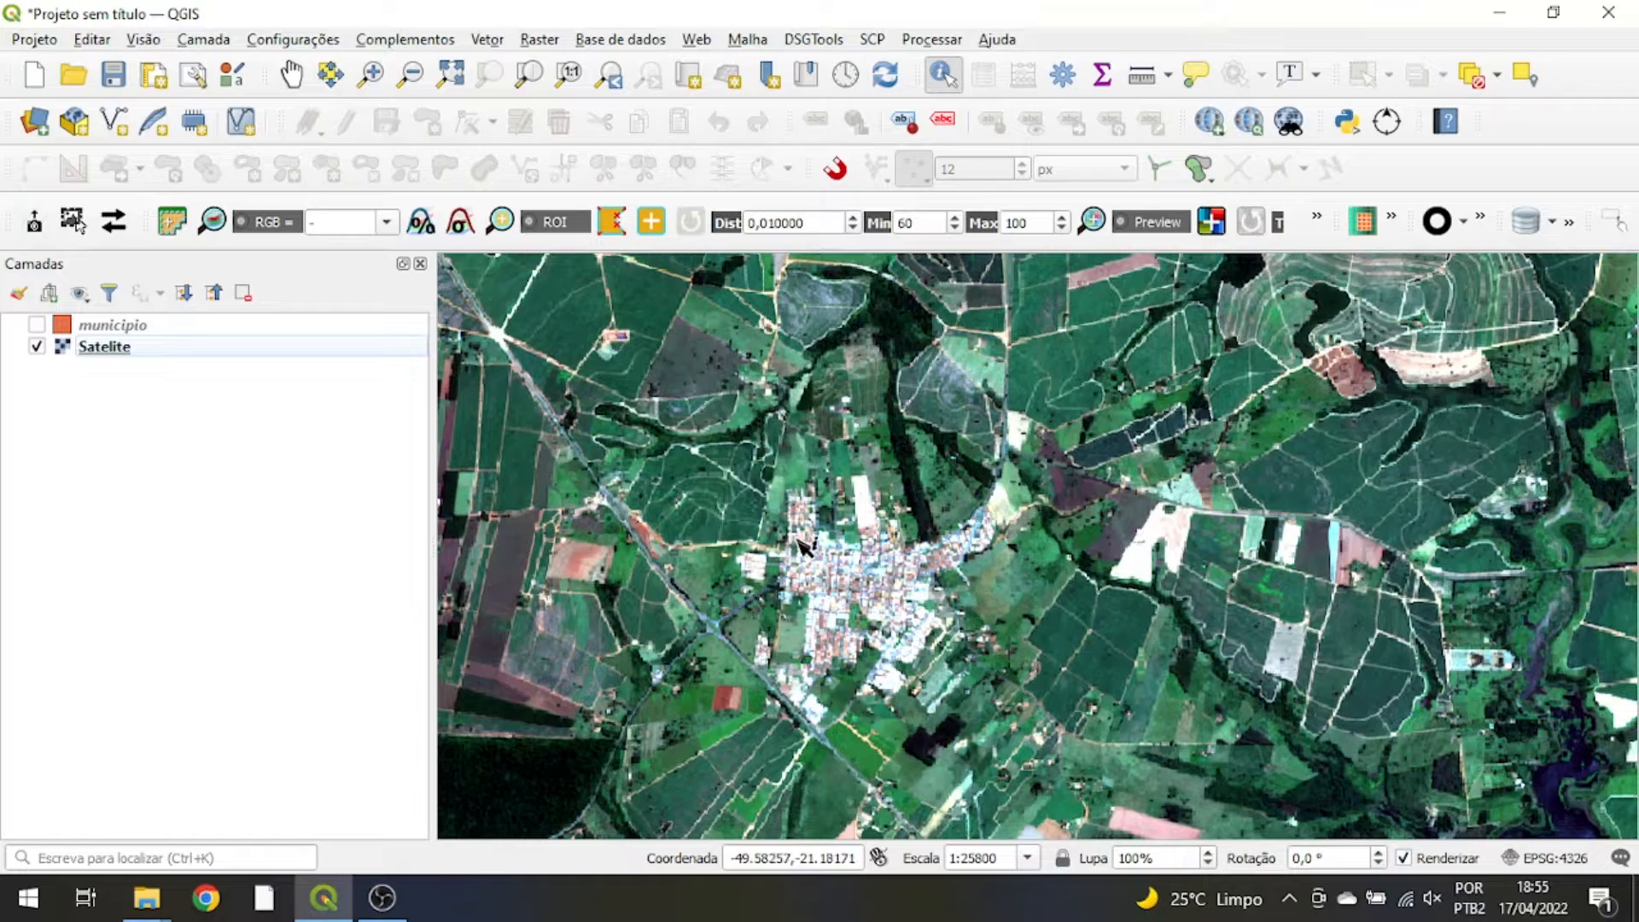
# Compare the municipio layer with the coverage of the Satelite image by showing it over the image and hiding it again.
pyautogui.scroll(-1, 909, 657)
pyautogui.scroll(-1, 910, 662)
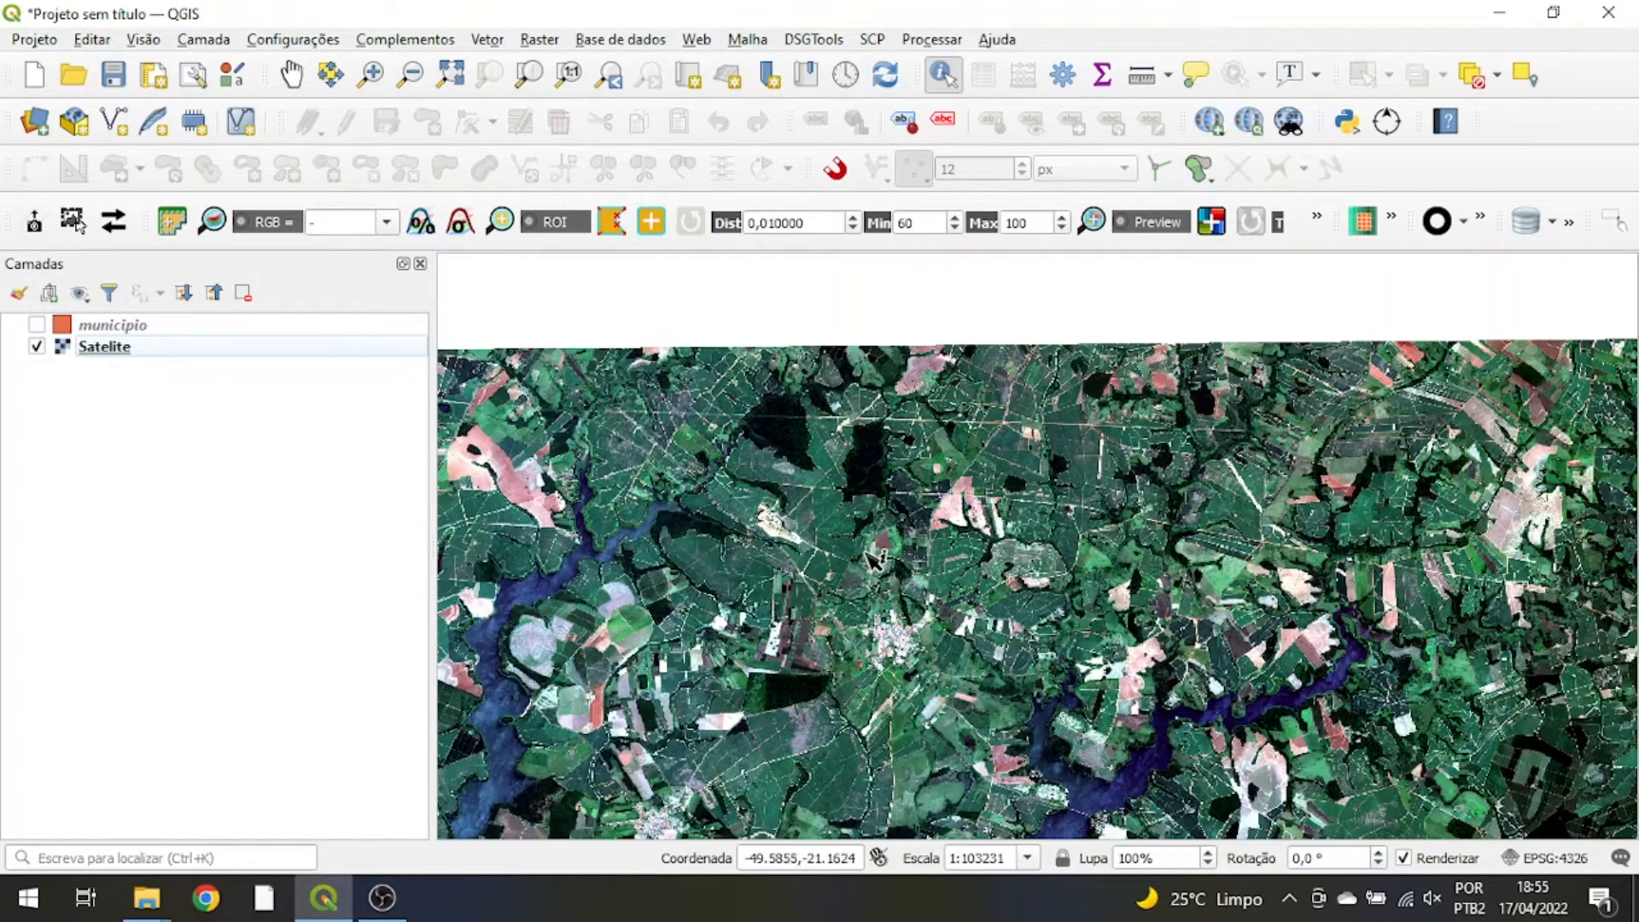
pyautogui.scroll(-1, 871, 568)
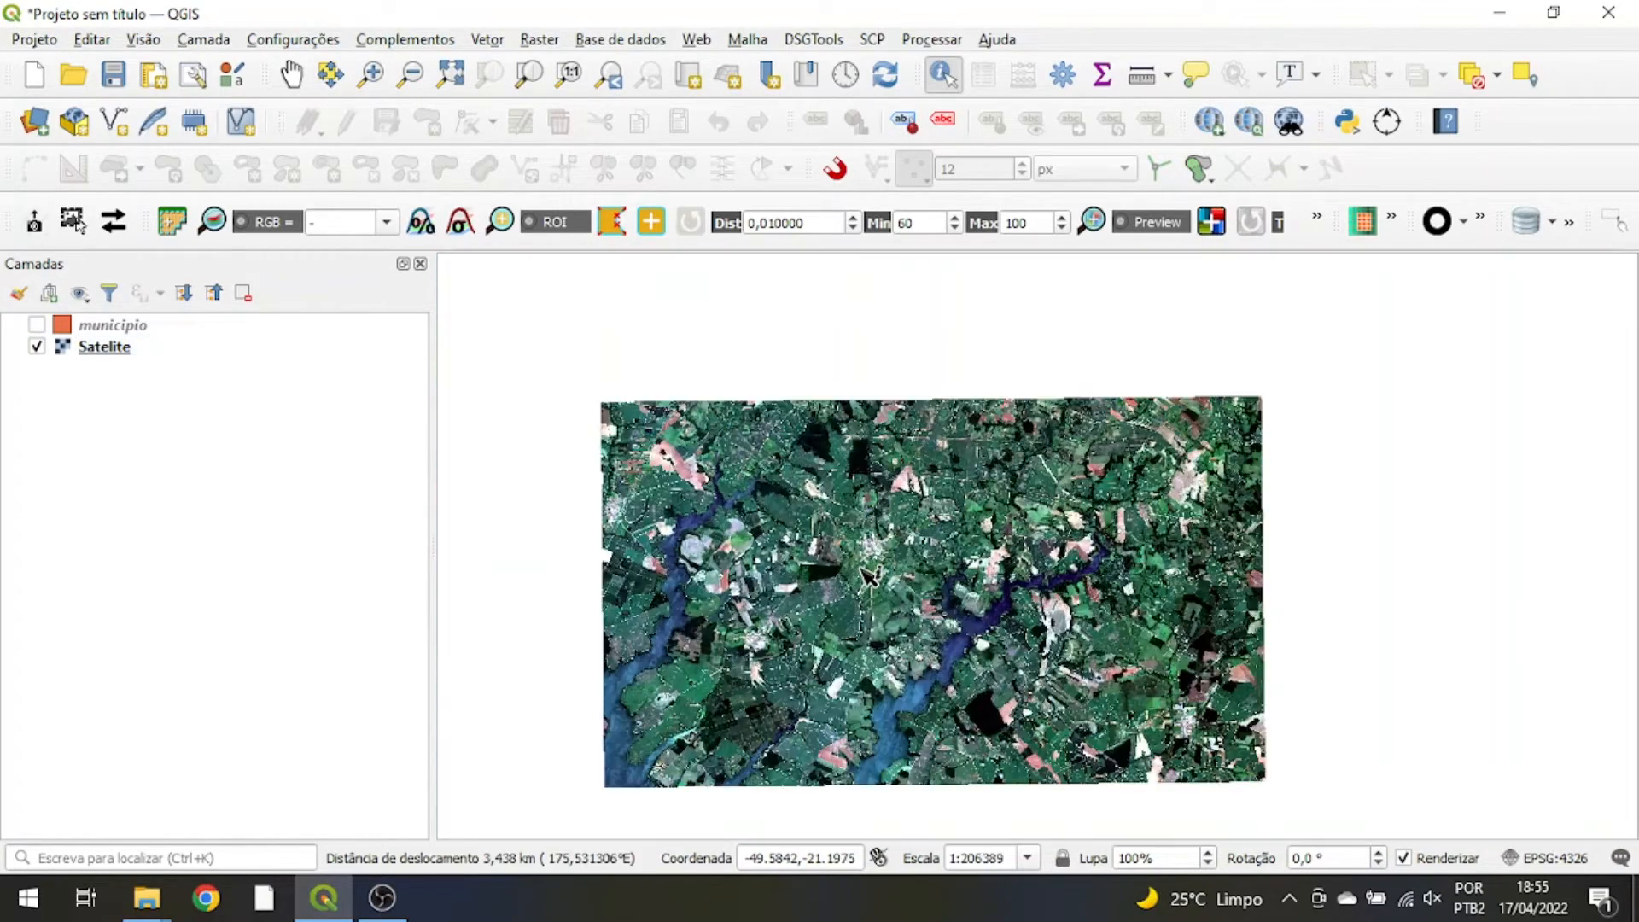
pyautogui.scroll(2, 872, 564)
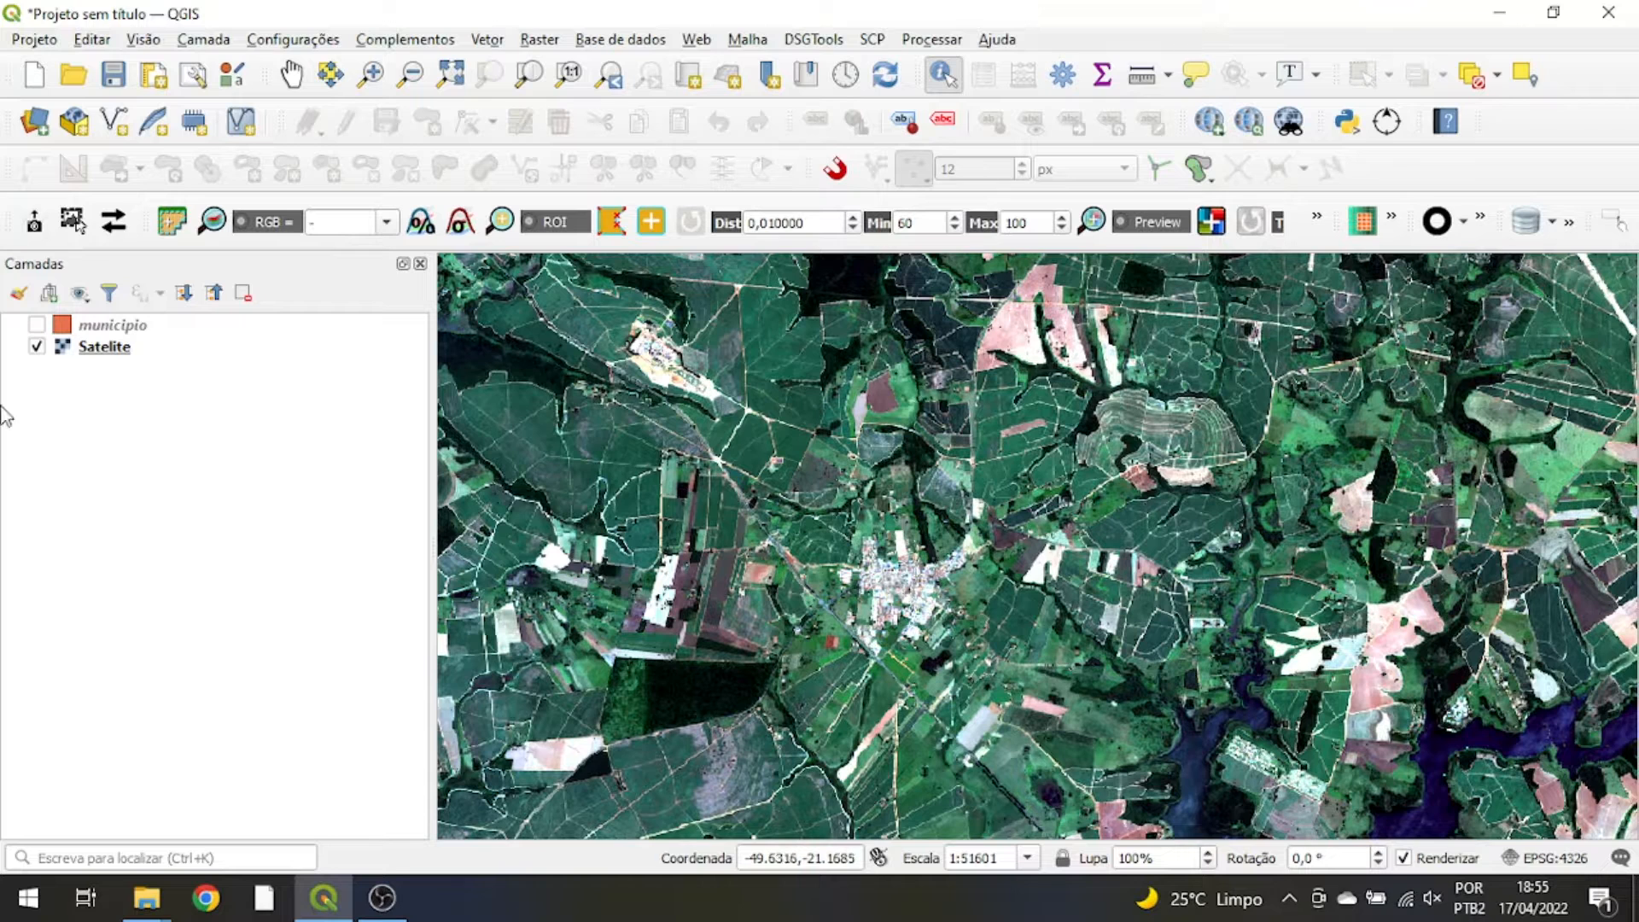
pyautogui.click(102, 328)
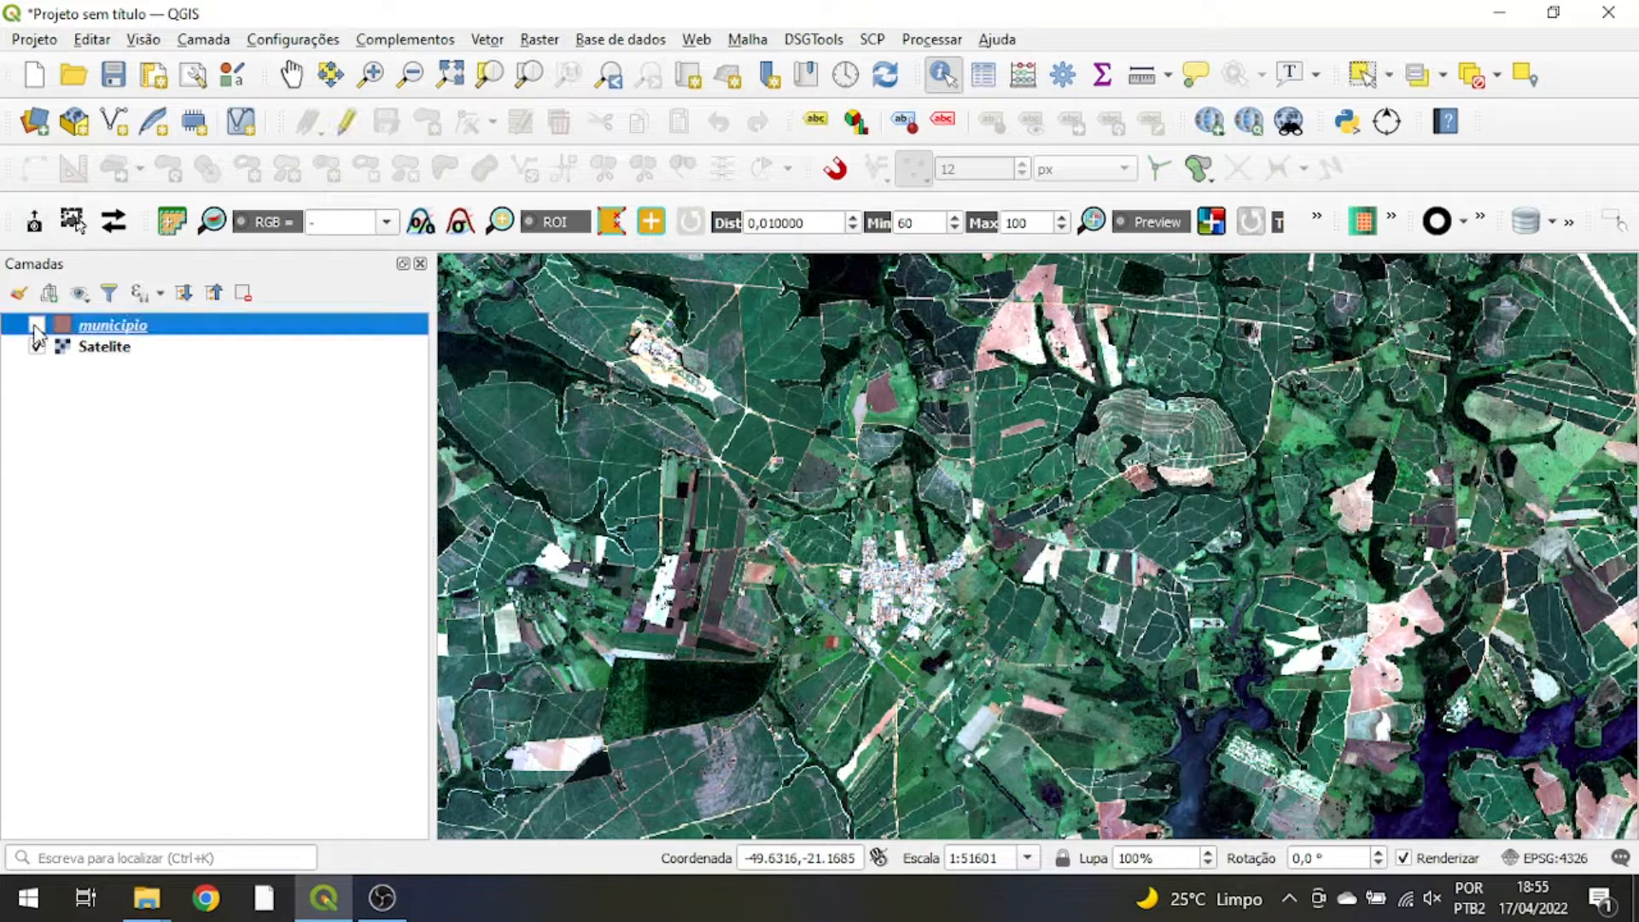
pyautogui.click(36, 325)
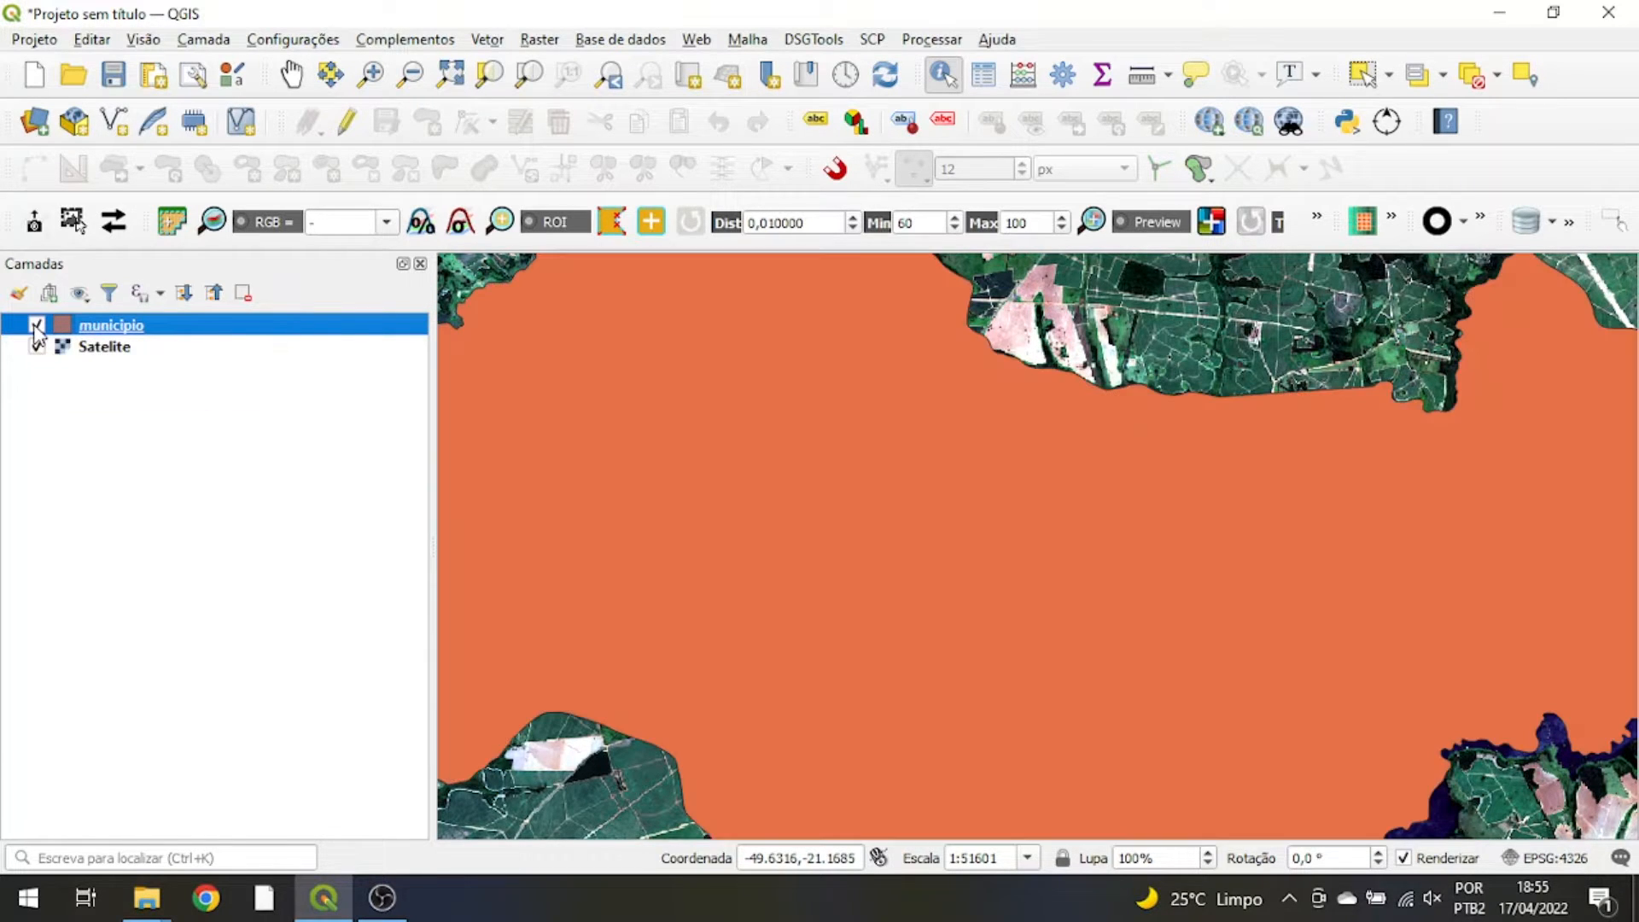
pyautogui.scroll(-2, 965, 540)
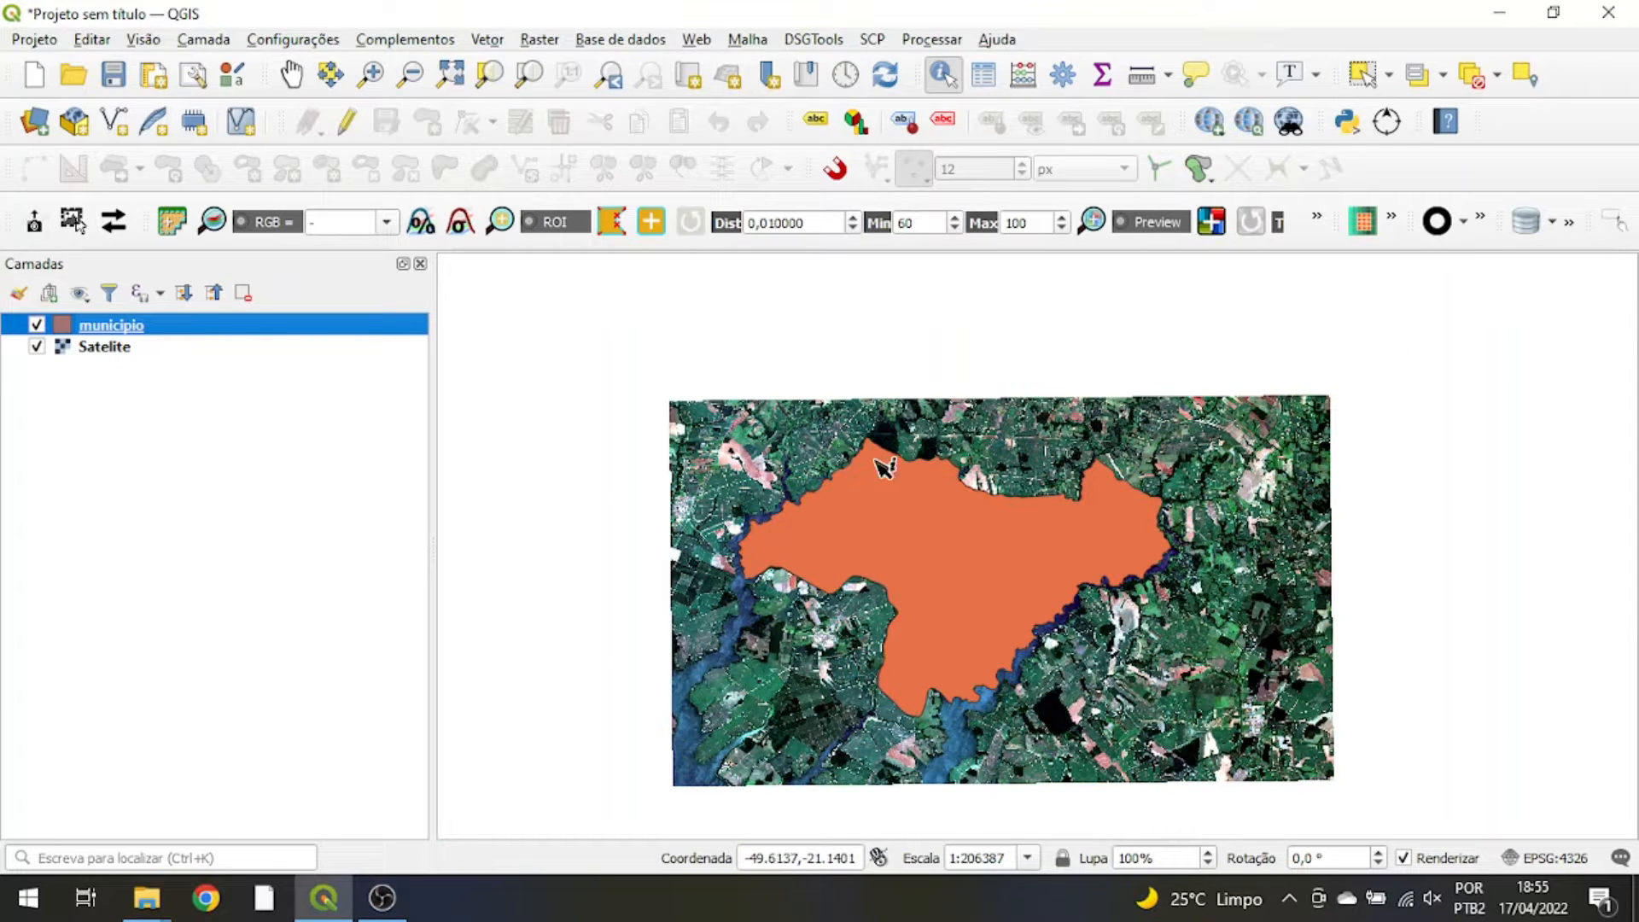
pyautogui.moveTo(910, 555); pyautogui.dragTo(919, 550)
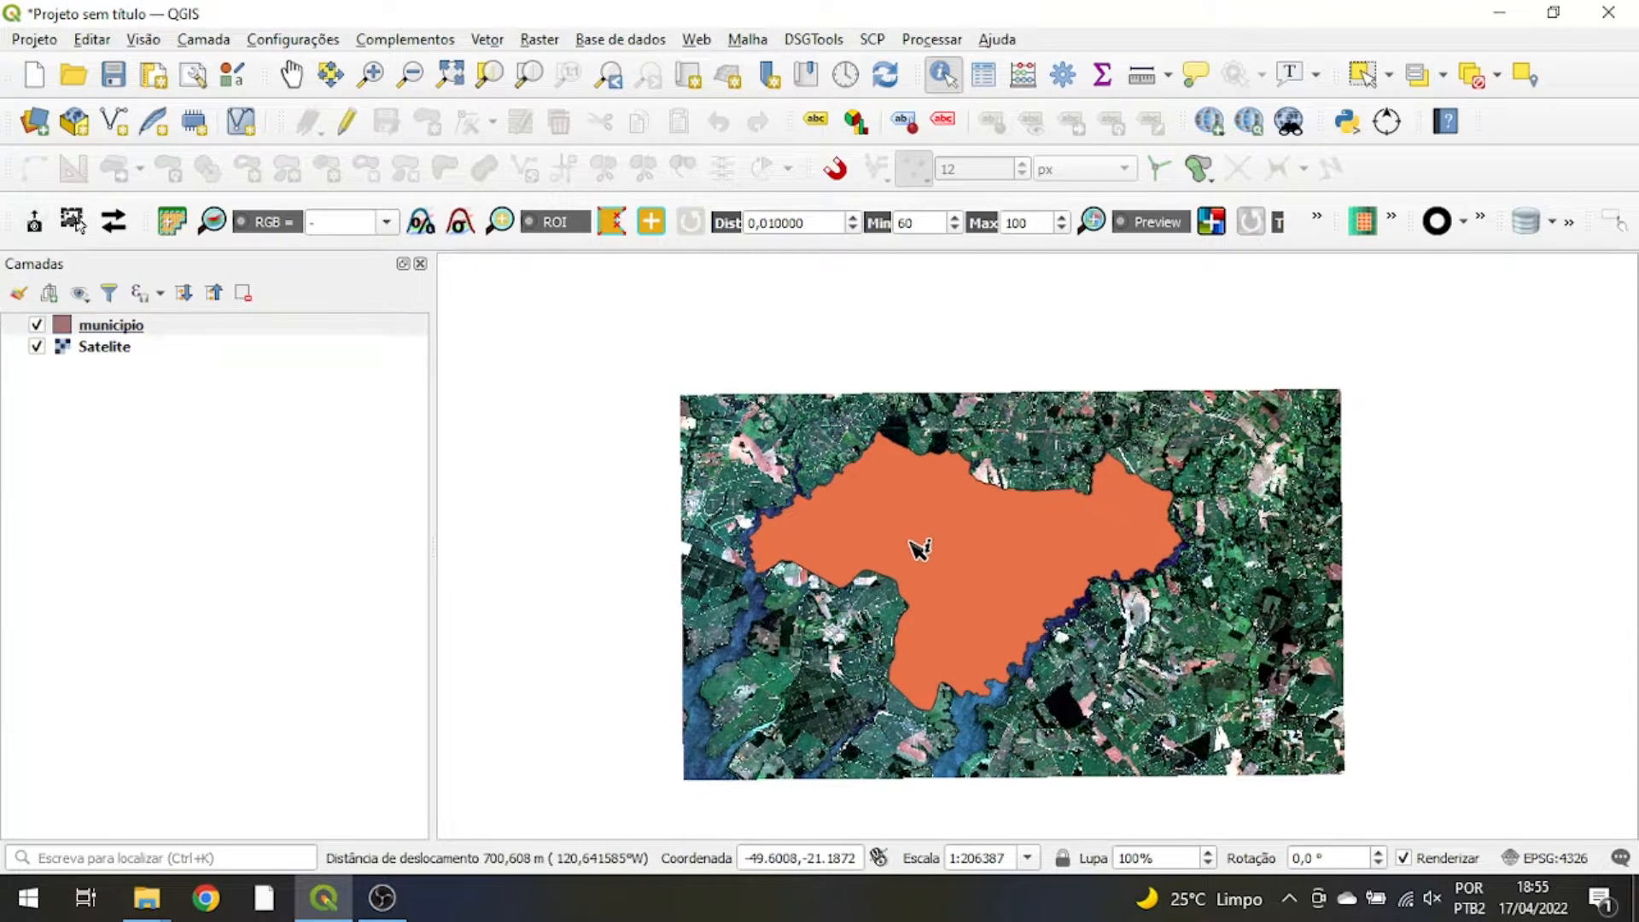
pyautogui.click(36, 325)
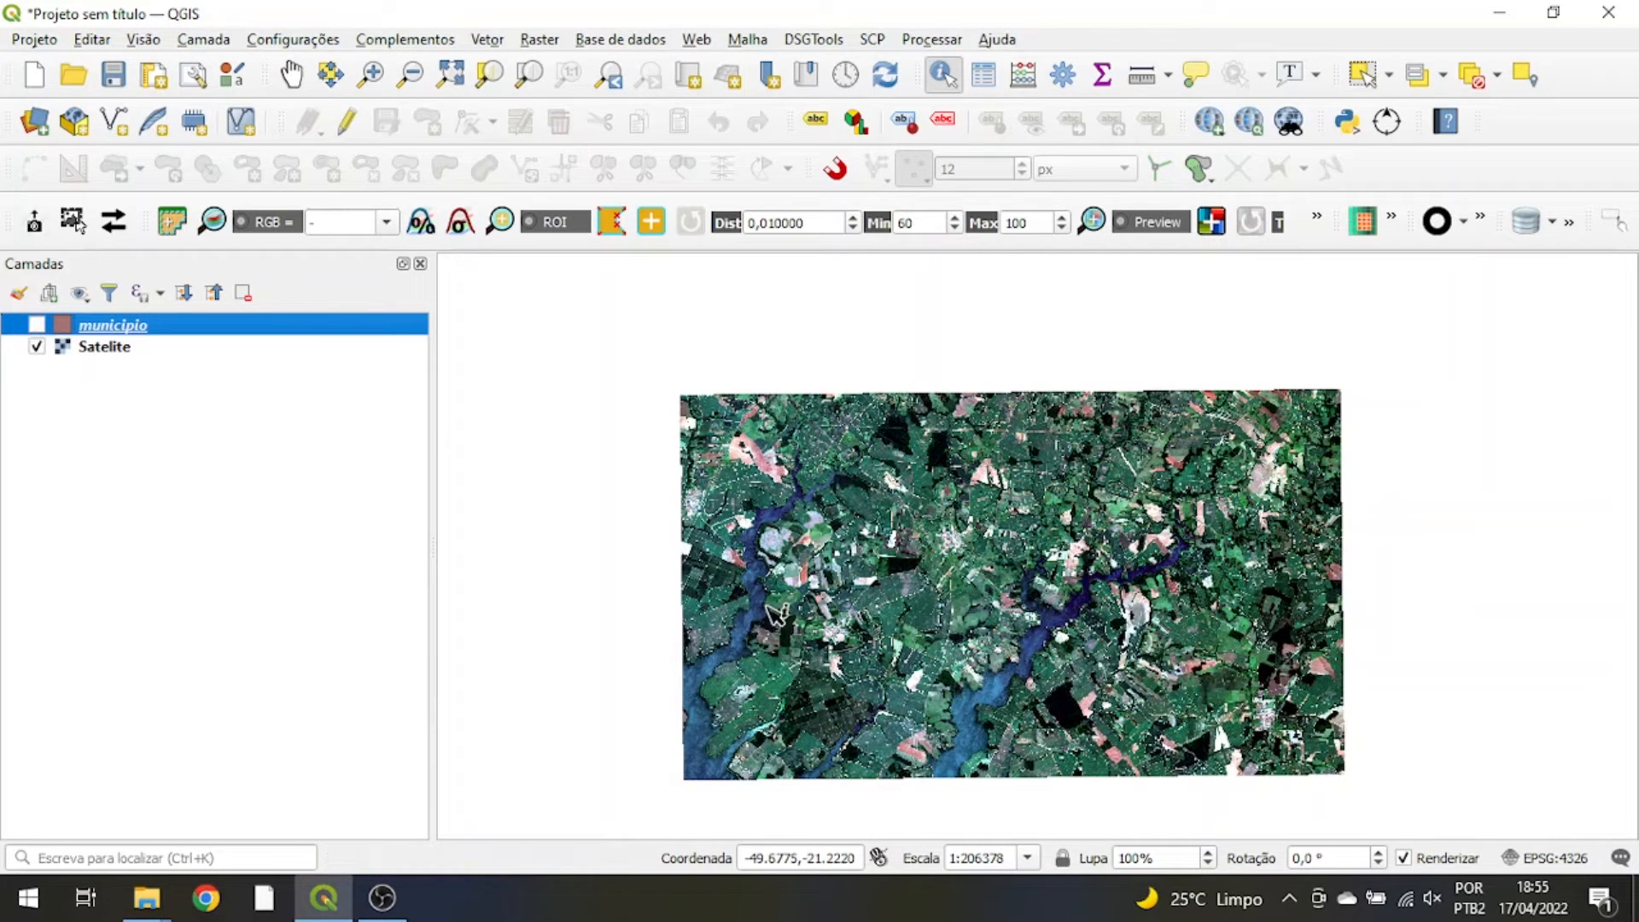
# Start Clip Raster by Extent (Recortar raster pela extensão) with Satelite [EPSG:31982] as the input layer.
pyautogui.scroll(1, 995, 565)
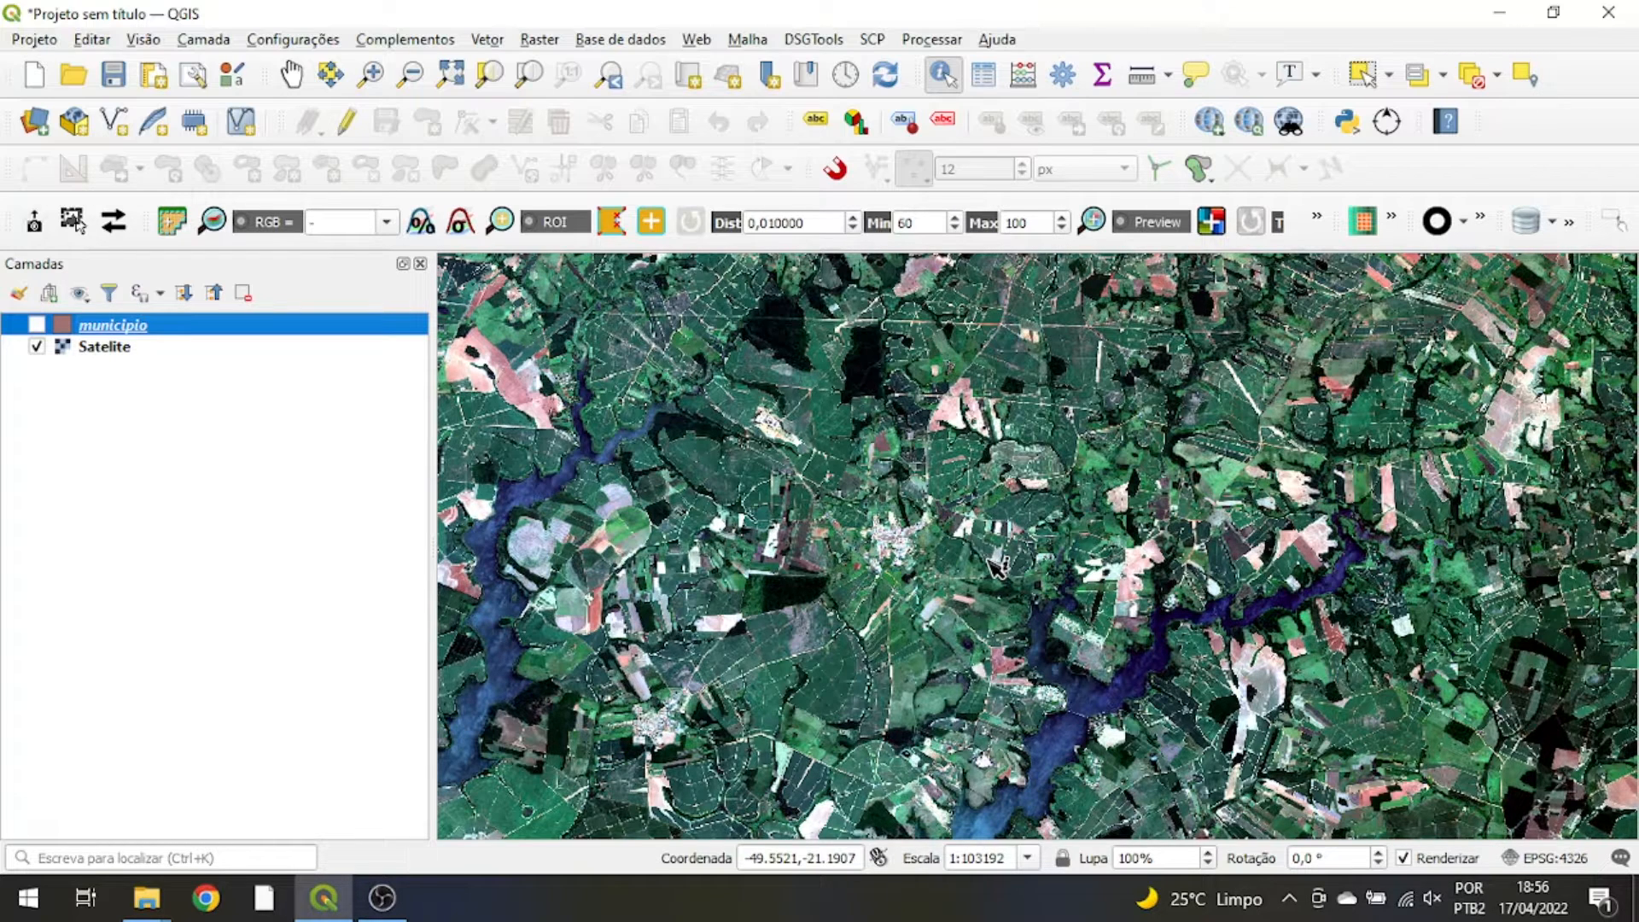
pyautogui.click(525, 40)
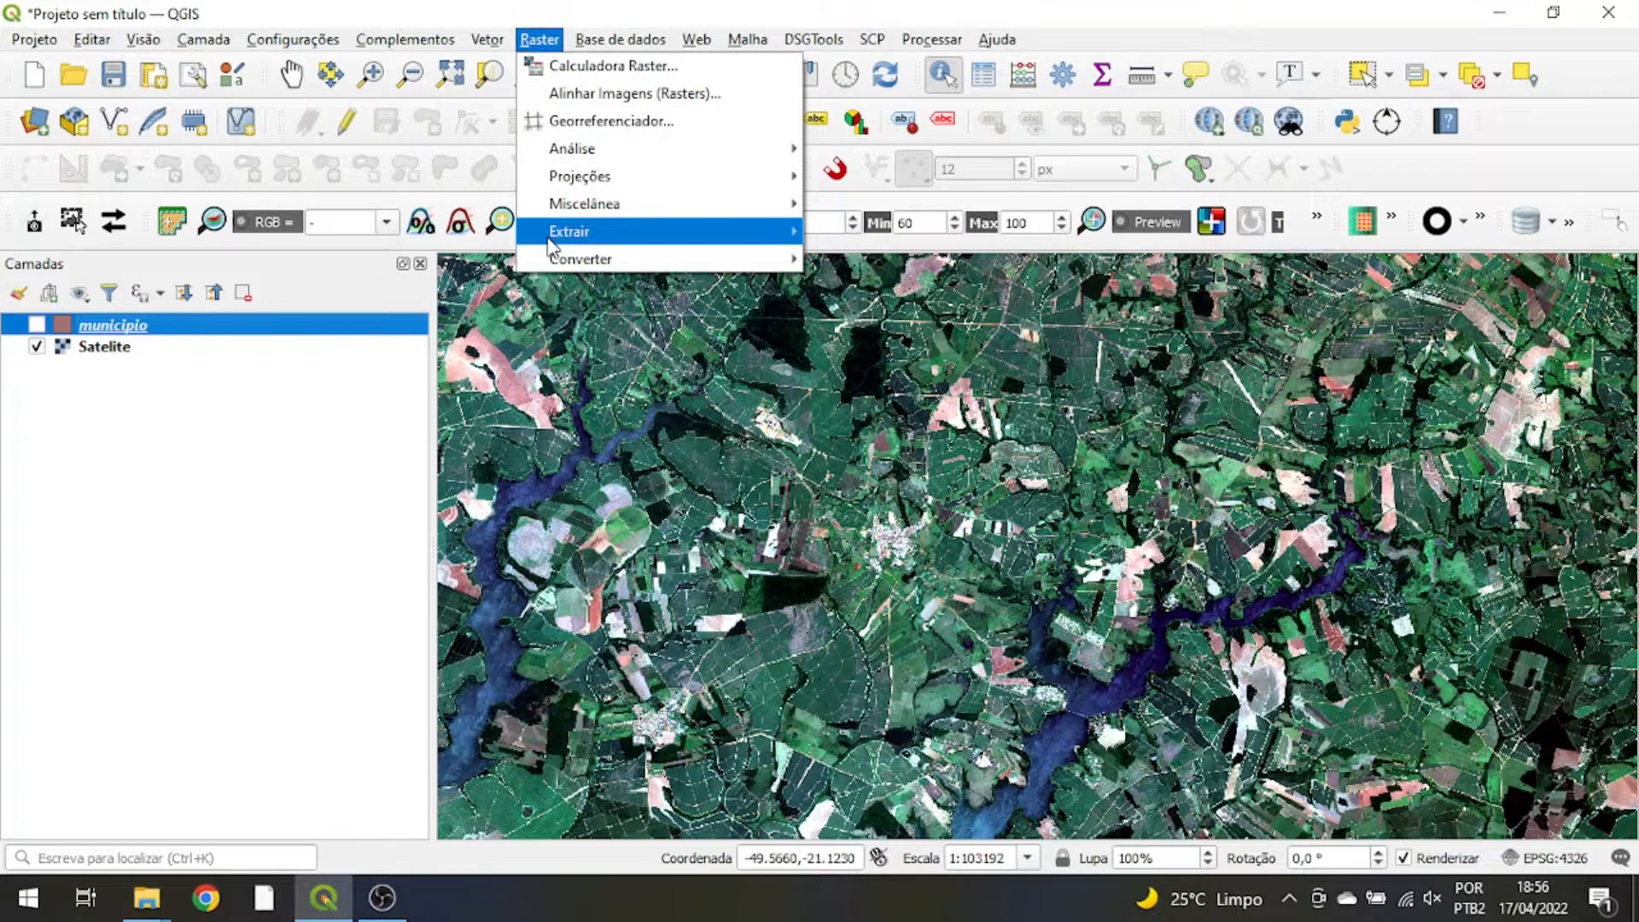
pyautogui.moveTo(559, 233)
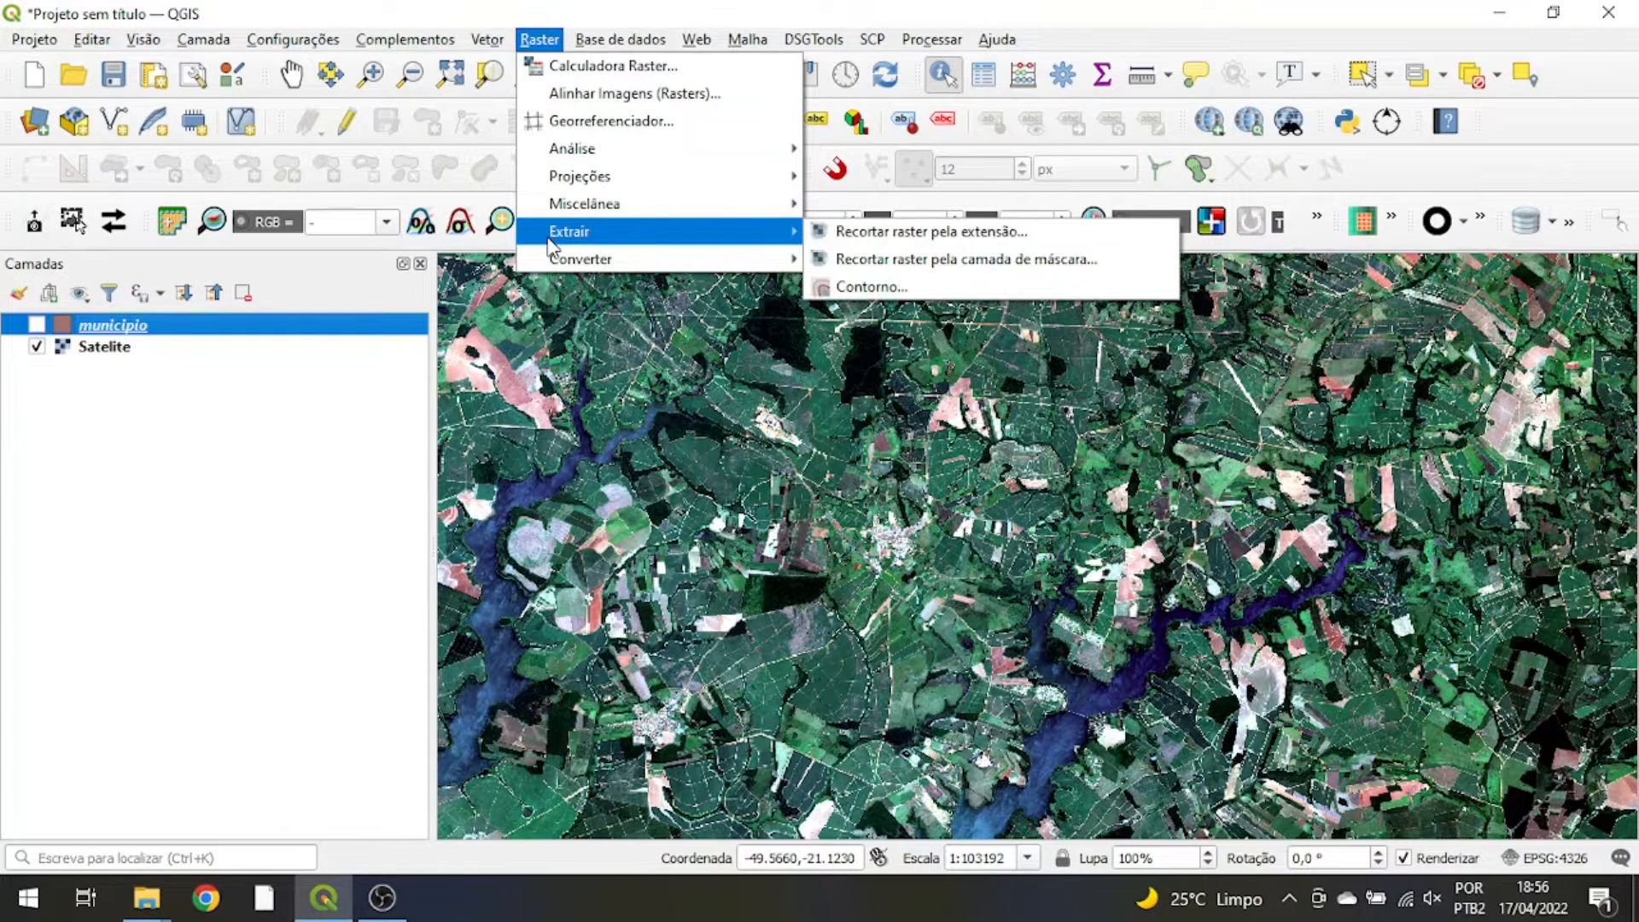
pyautogui.click(832, 238)
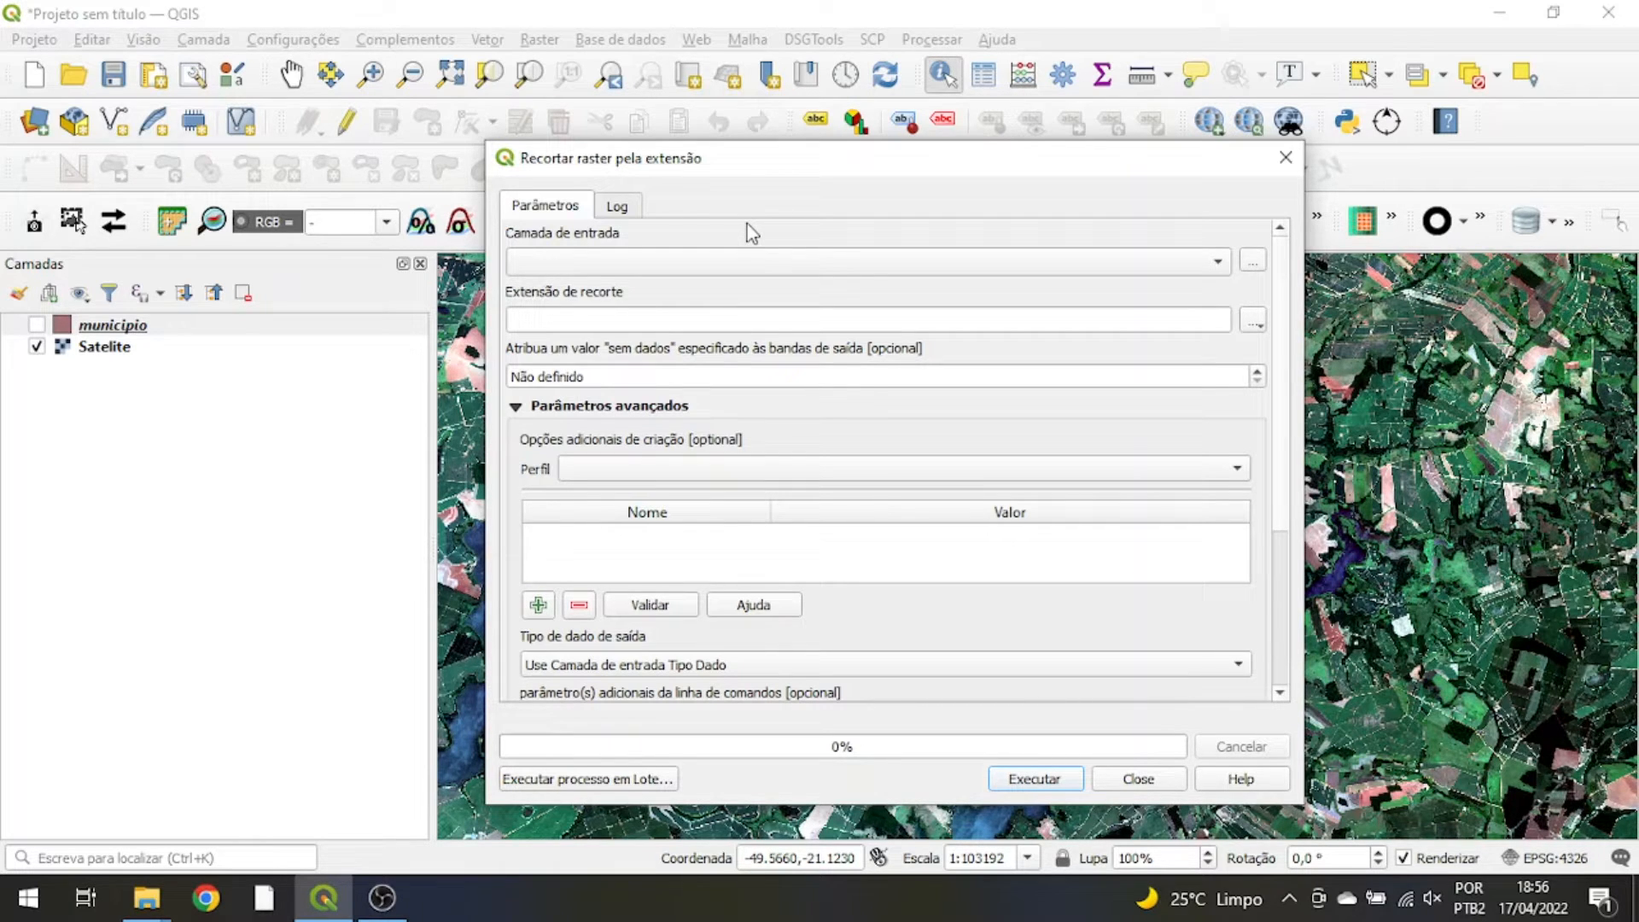
pyautogui.click(578, 270)
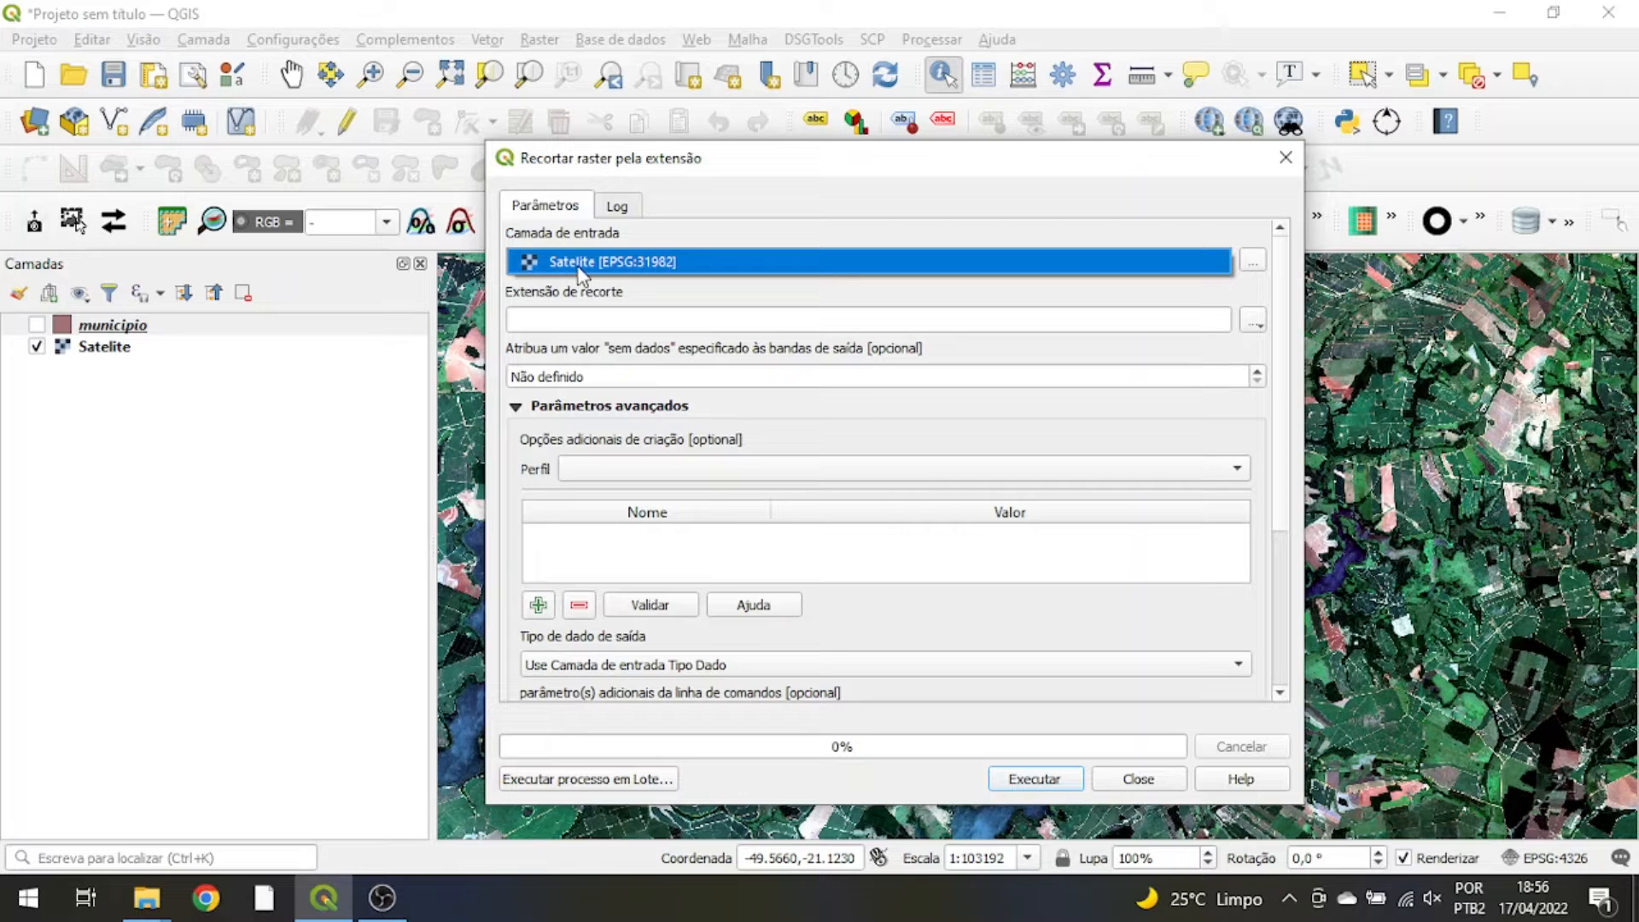
pyautogui.click(581, 268)
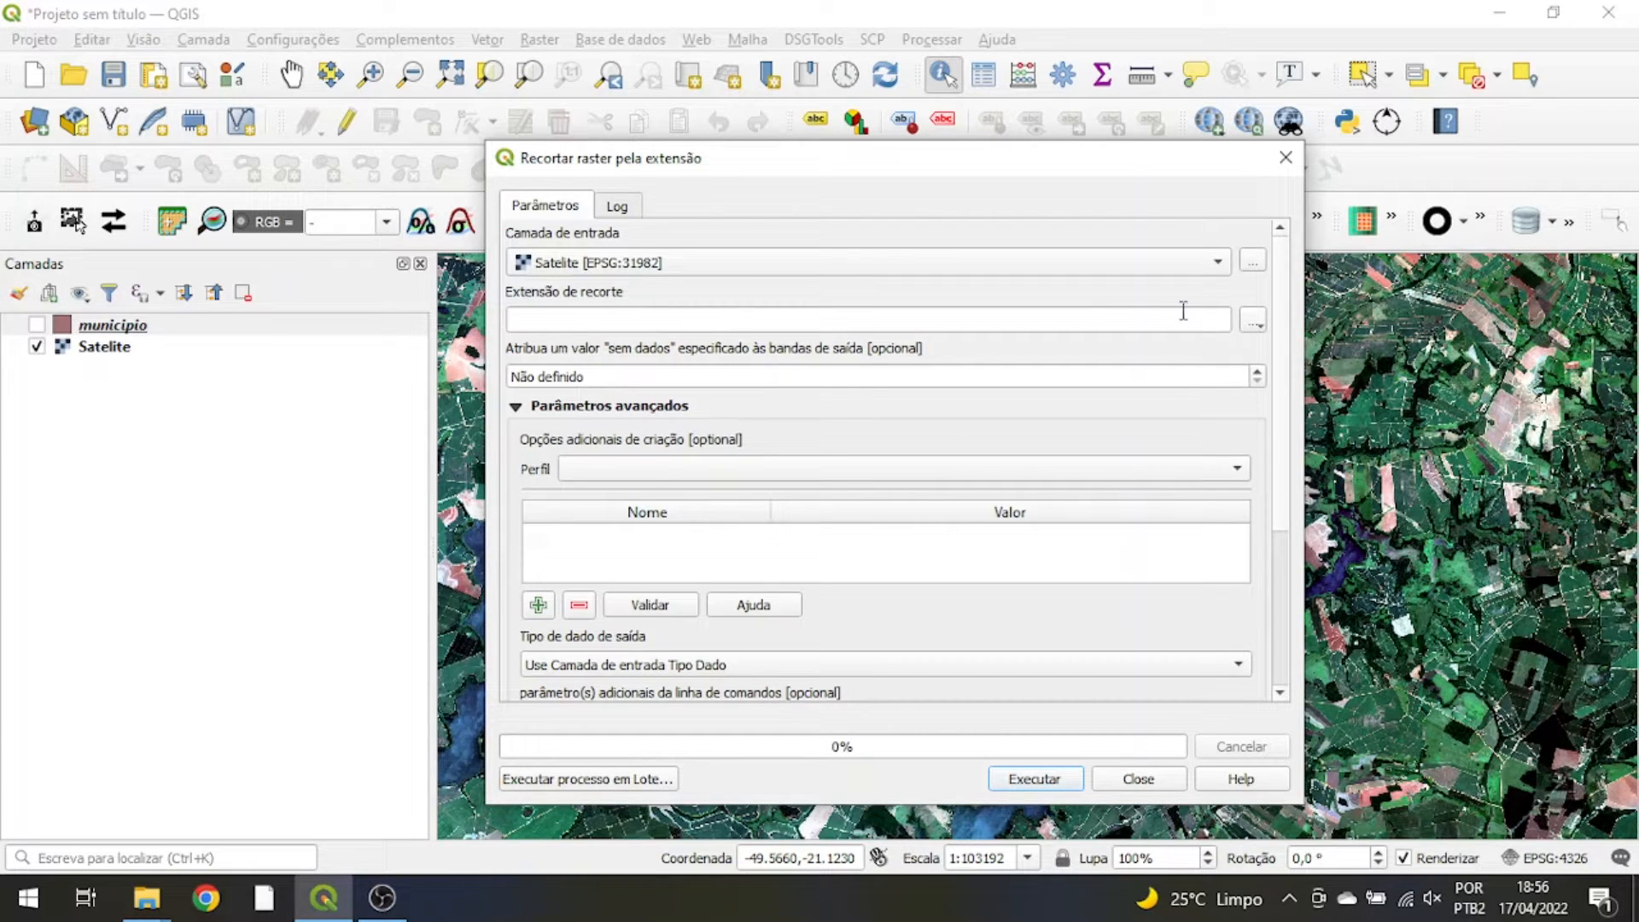
# Set the clipping extent to the current map canvas extent.
pyautogui.click(1259, 327)
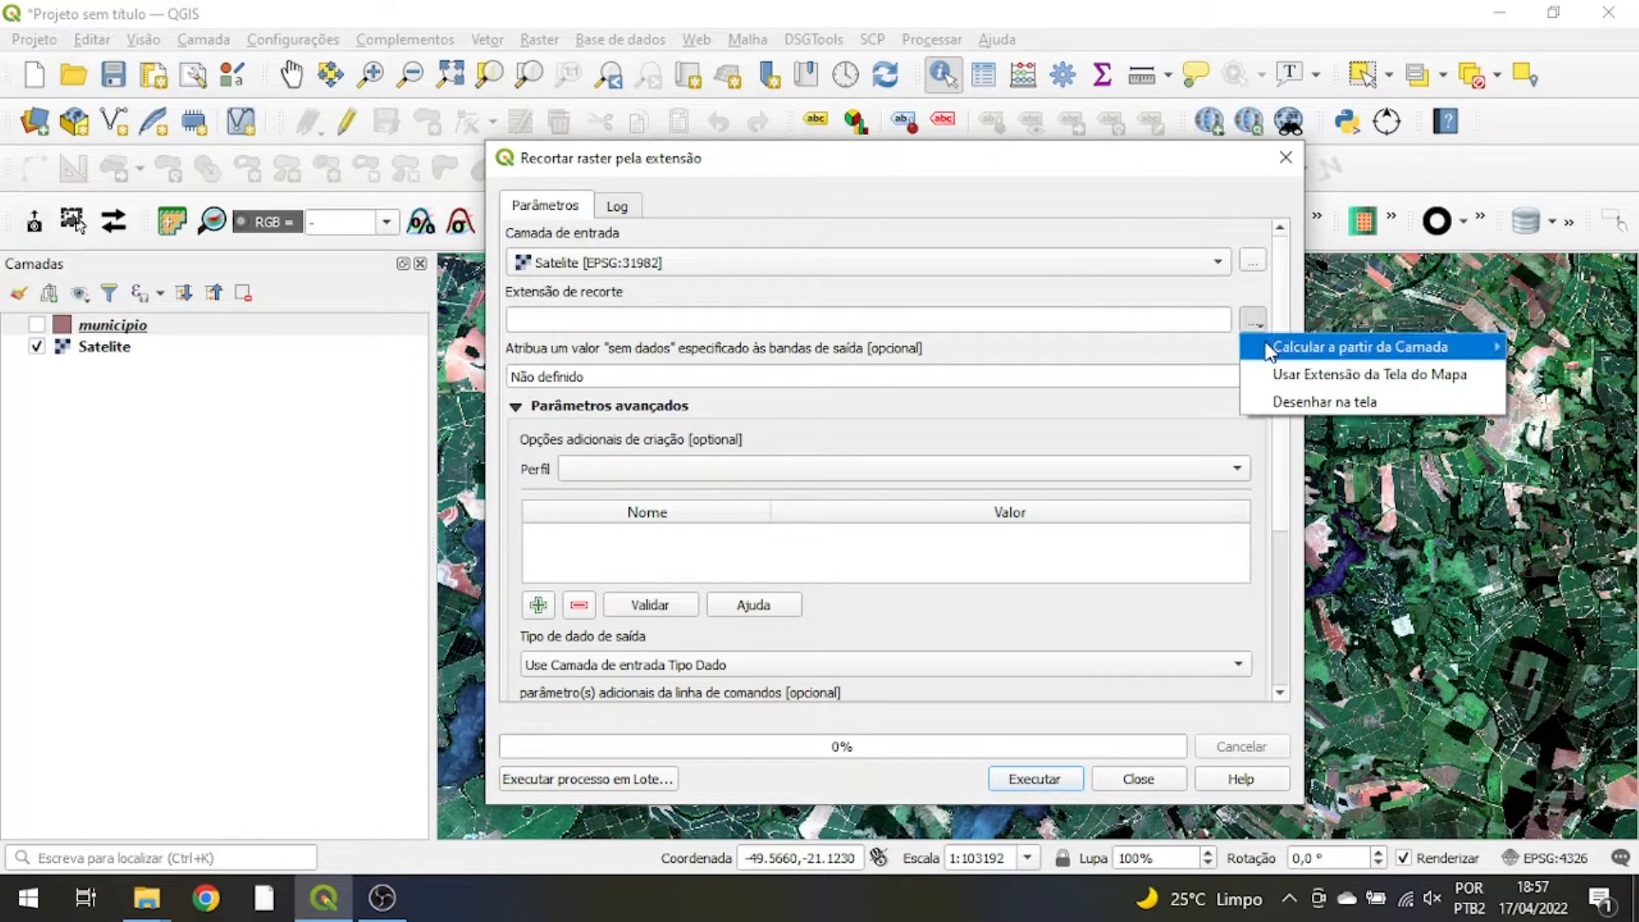
pyautogui.moveTo(1270, 351)
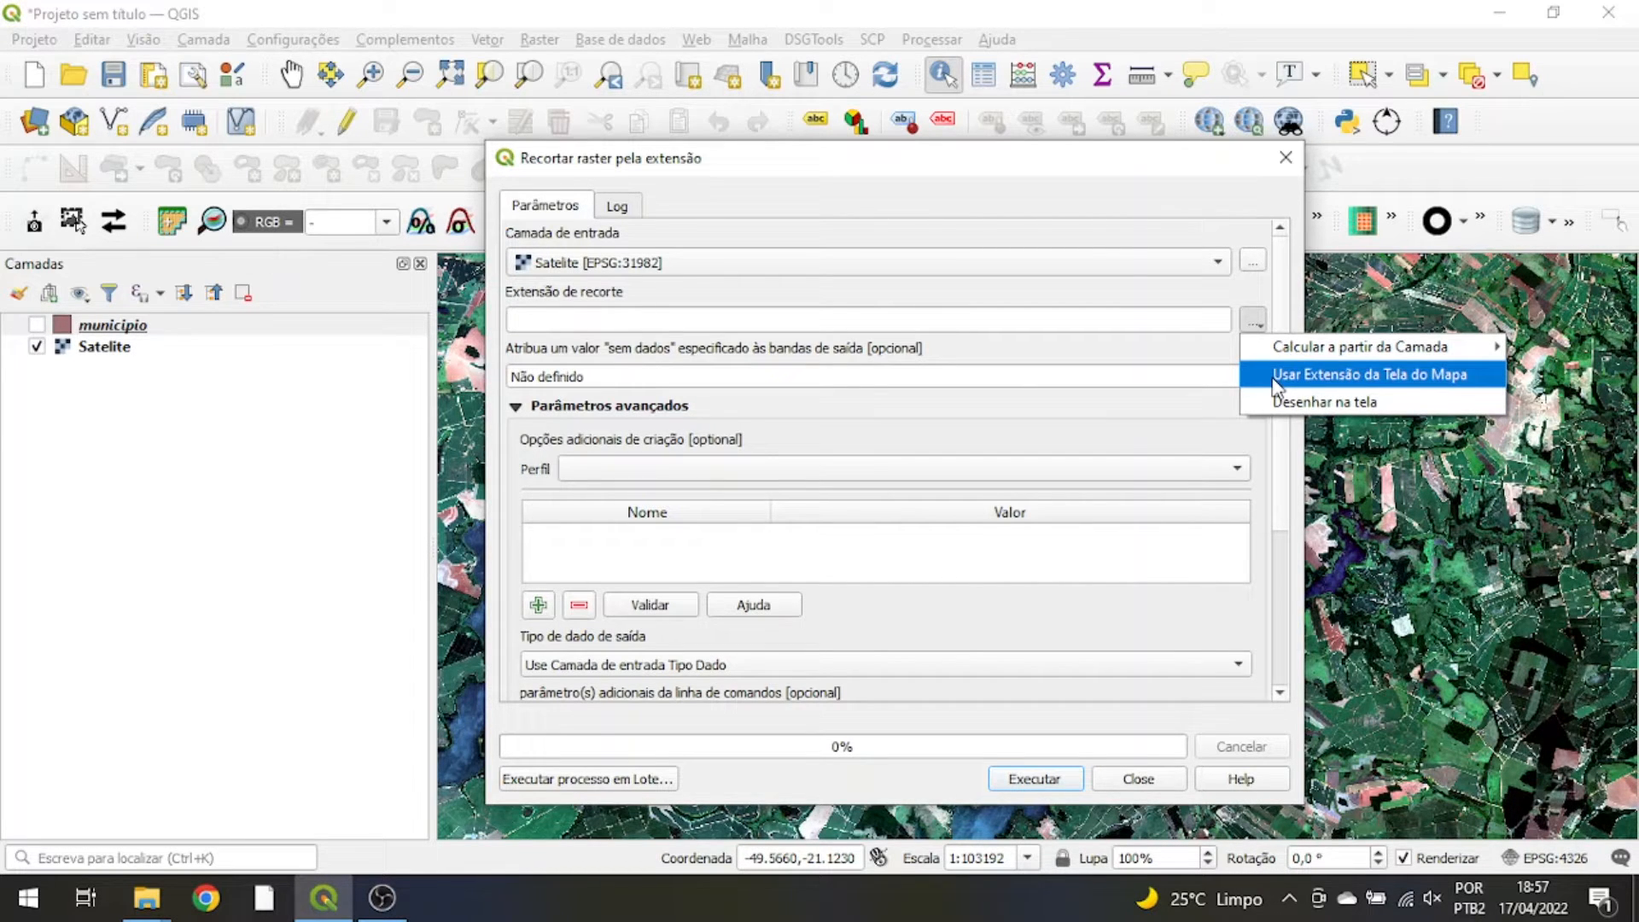
pyautogui.click(1277, 381)
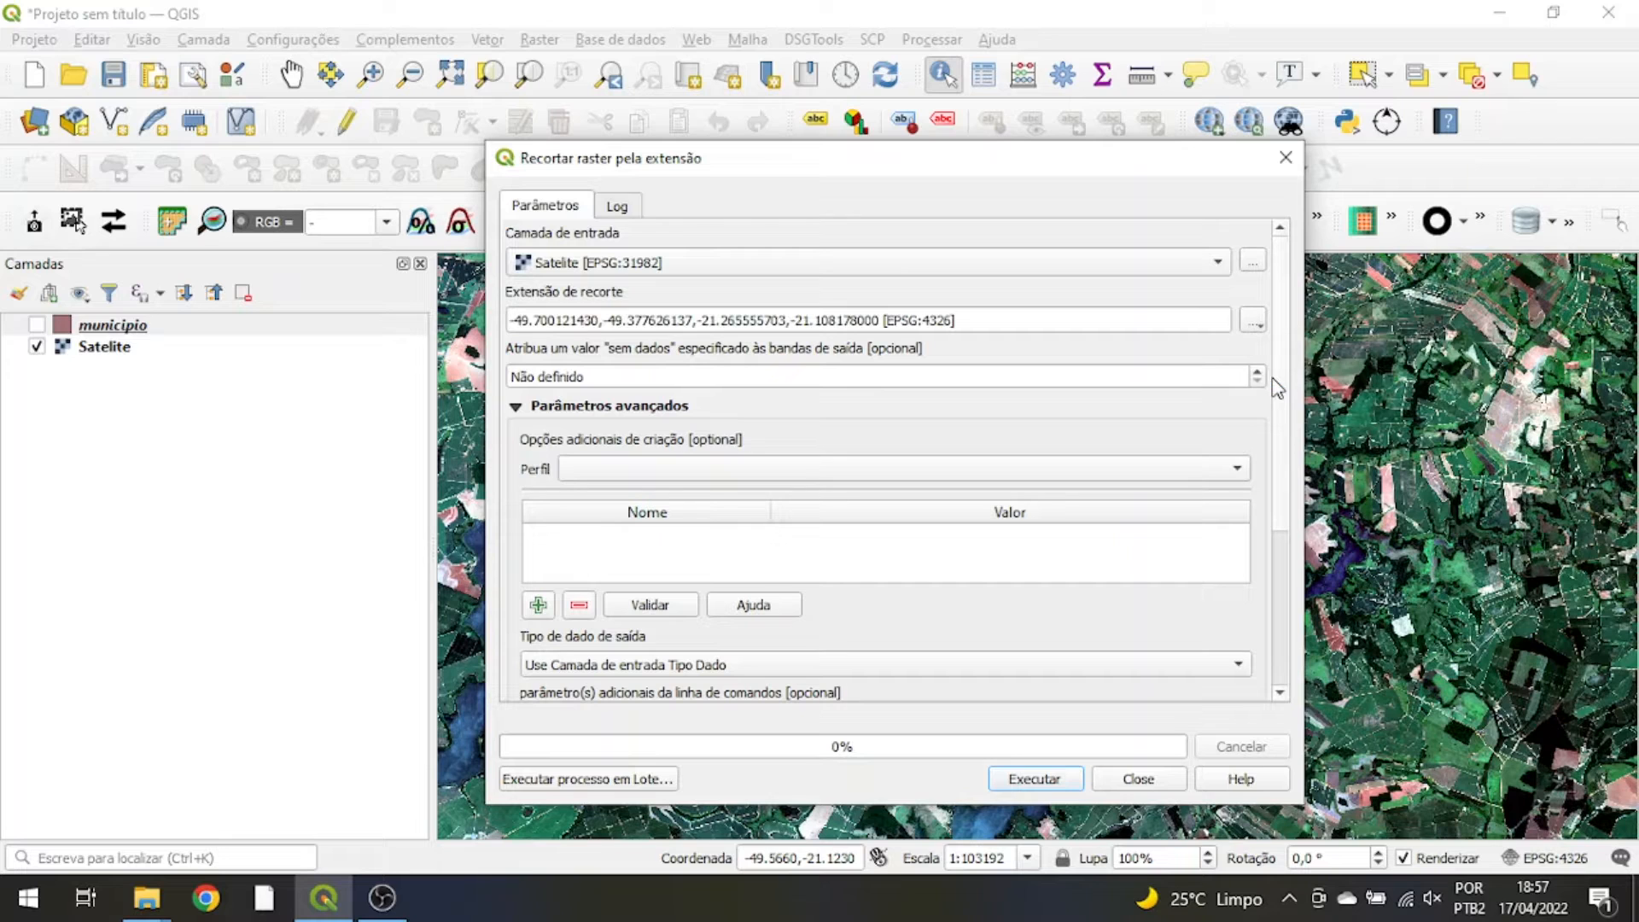
pyautogui.moveTo(1144, 160); pyautogui.dragTo(233, 197)
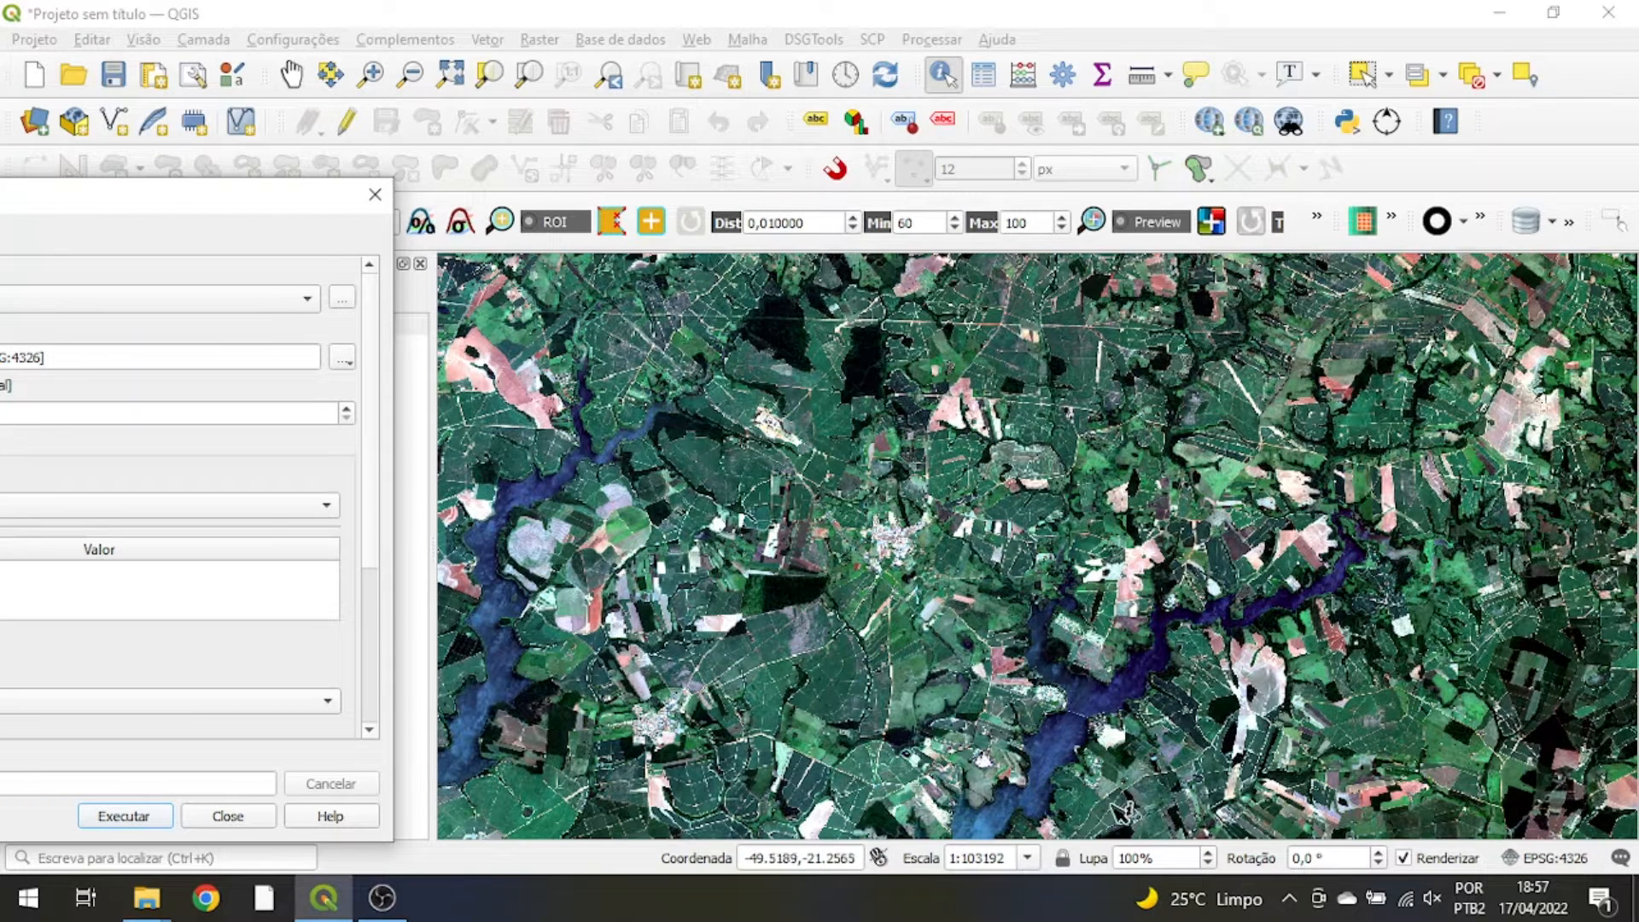
pyautogui.moveTo(63, 212); pyautogui.dragTo(837, 120)
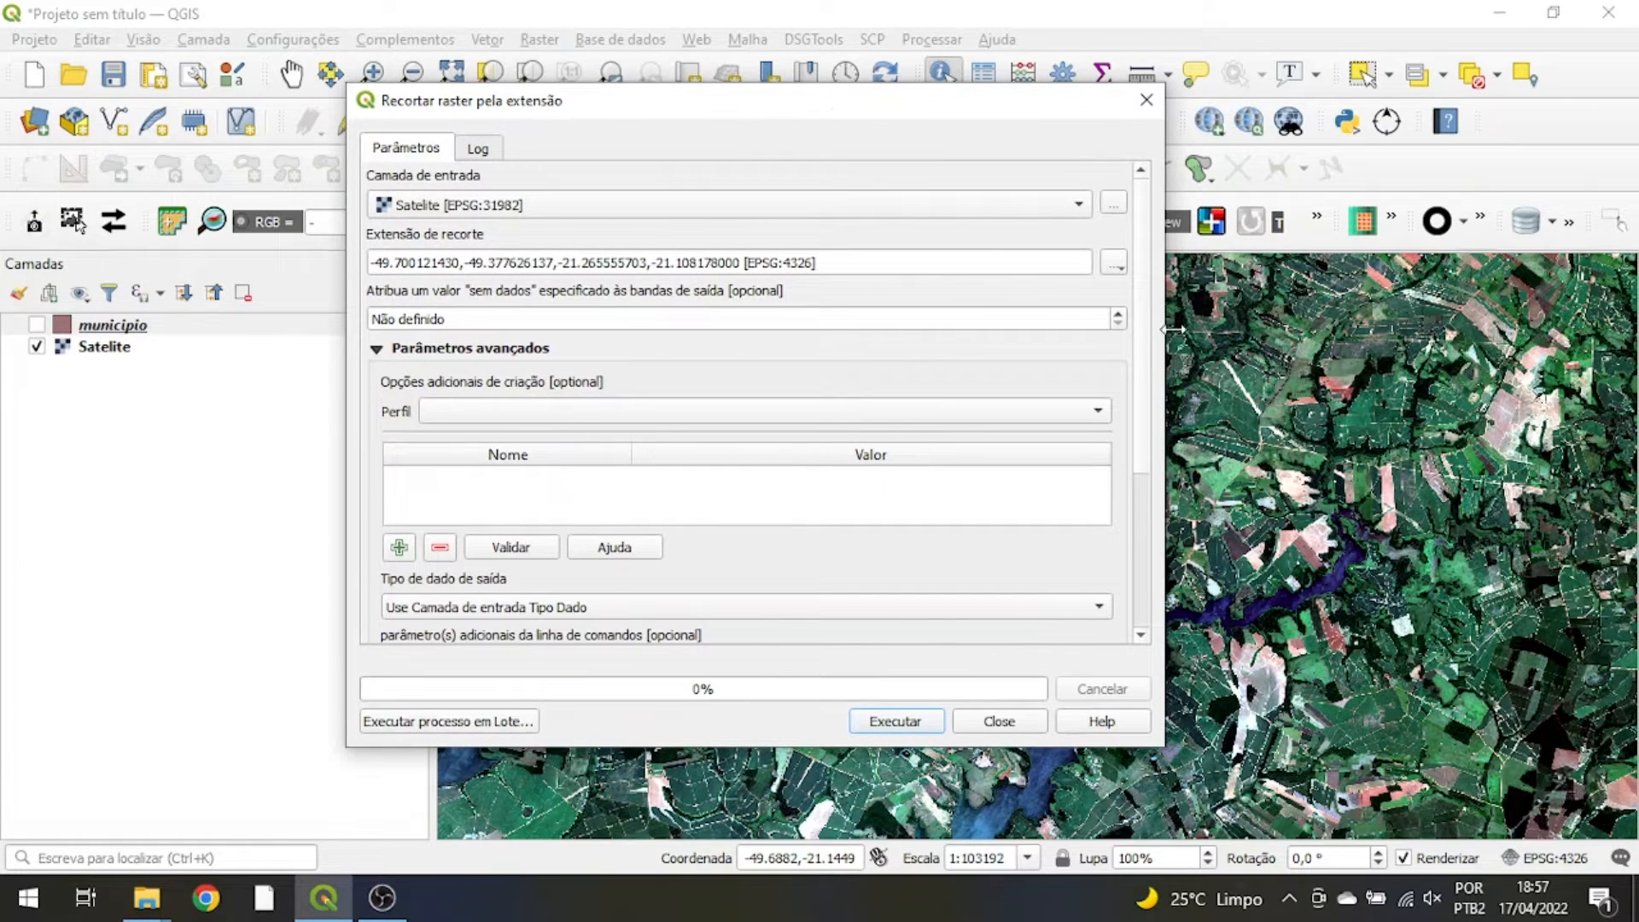
# Set the clipped output to save as the TIF file Satelite_tela in the qgis folder on the desktop.
pyautogui.scroll(-1, 1150, 325)
pyautogui.scroll(-3, 1150, 324)
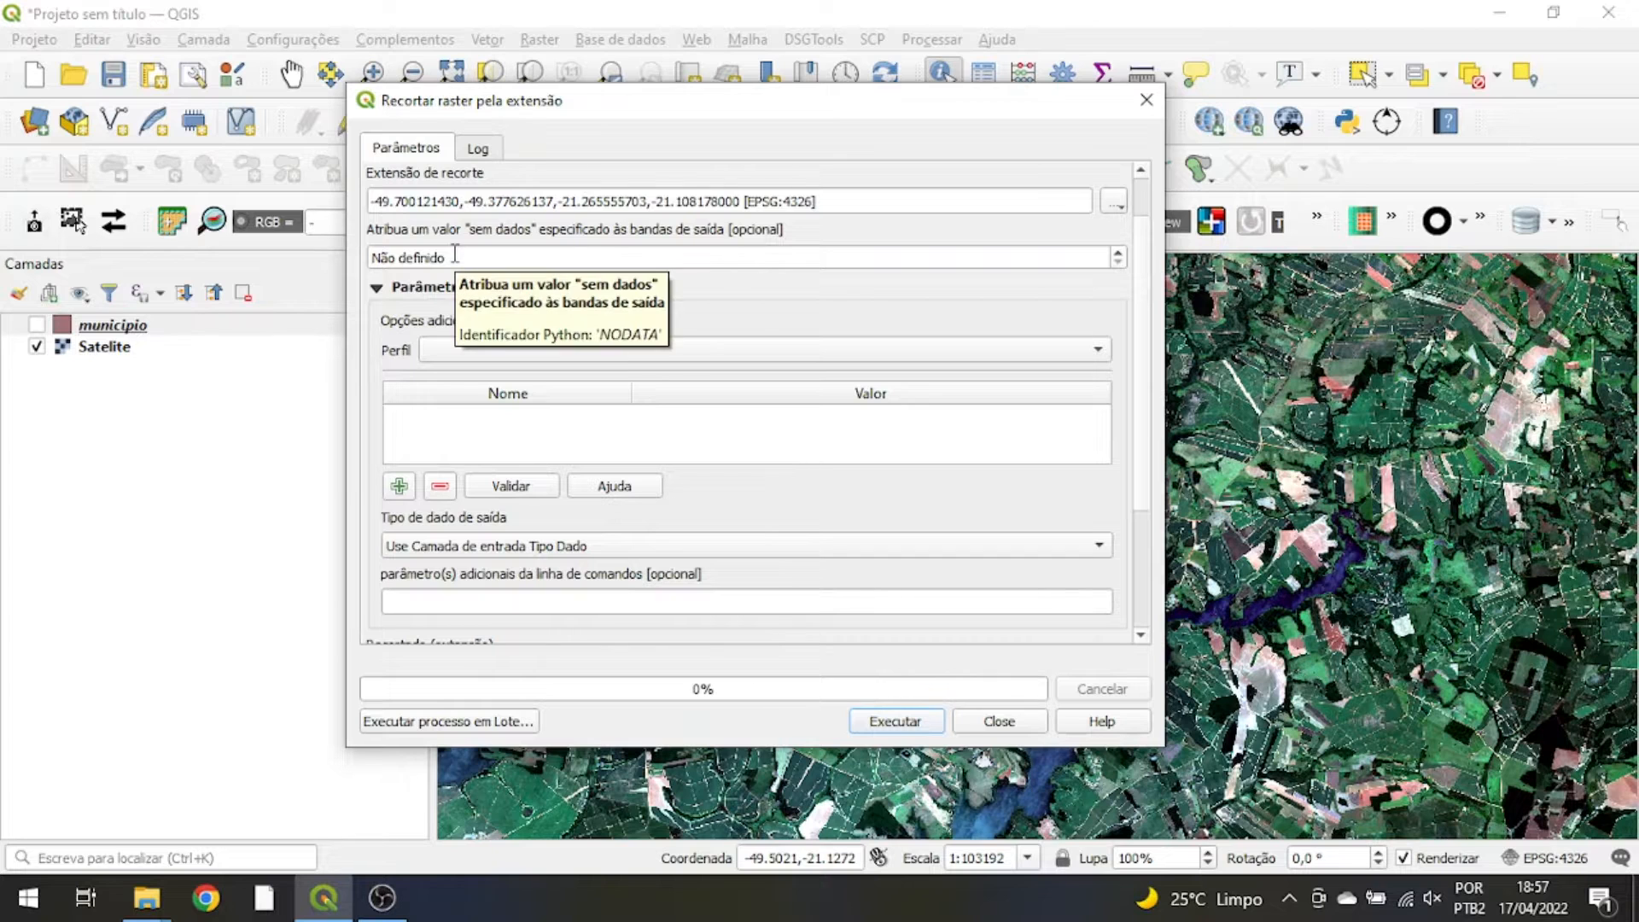
pyautogui.moveTo(1144, 320); pyautogui.dragTo(1155, 444)
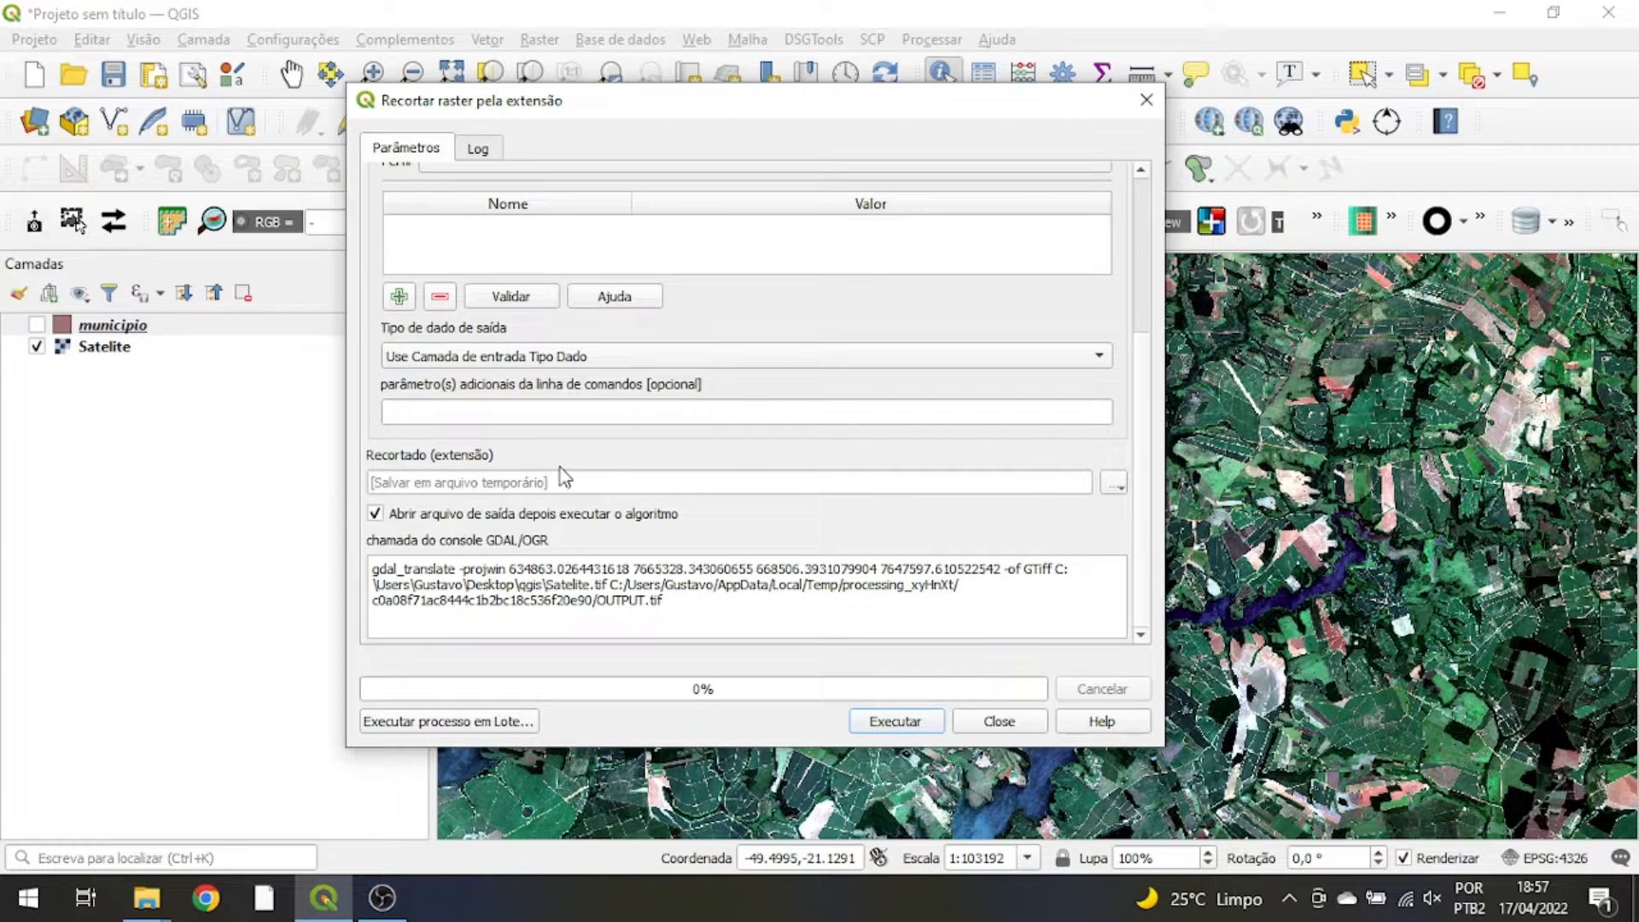
pyautogui.click(1118, 485)
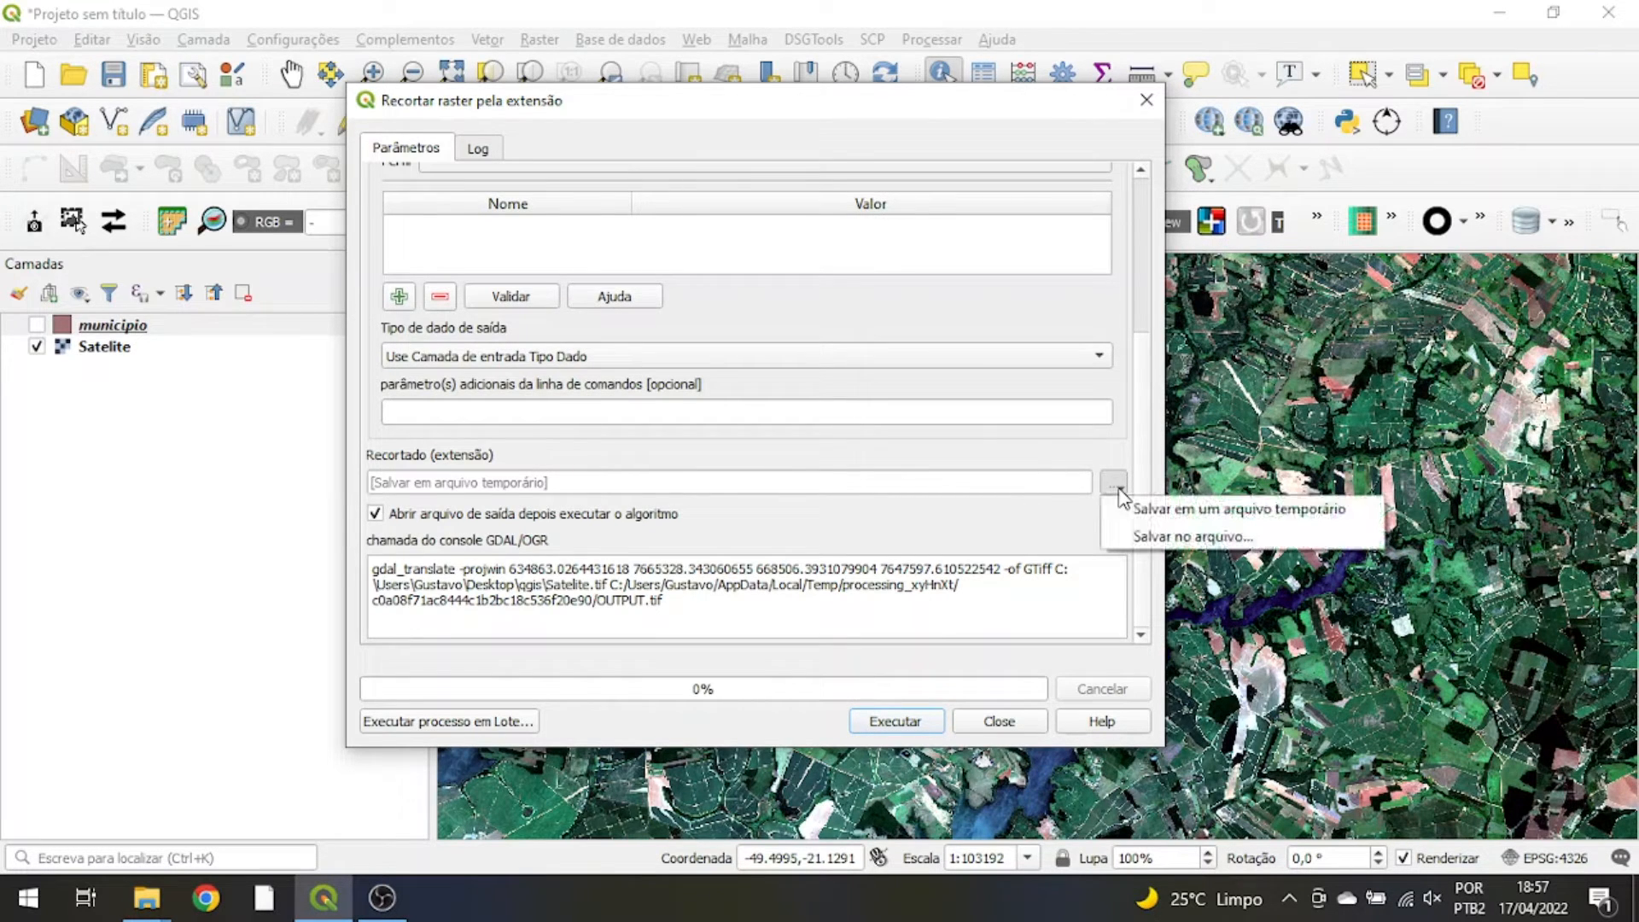
pyautogui.click(1131, 541)
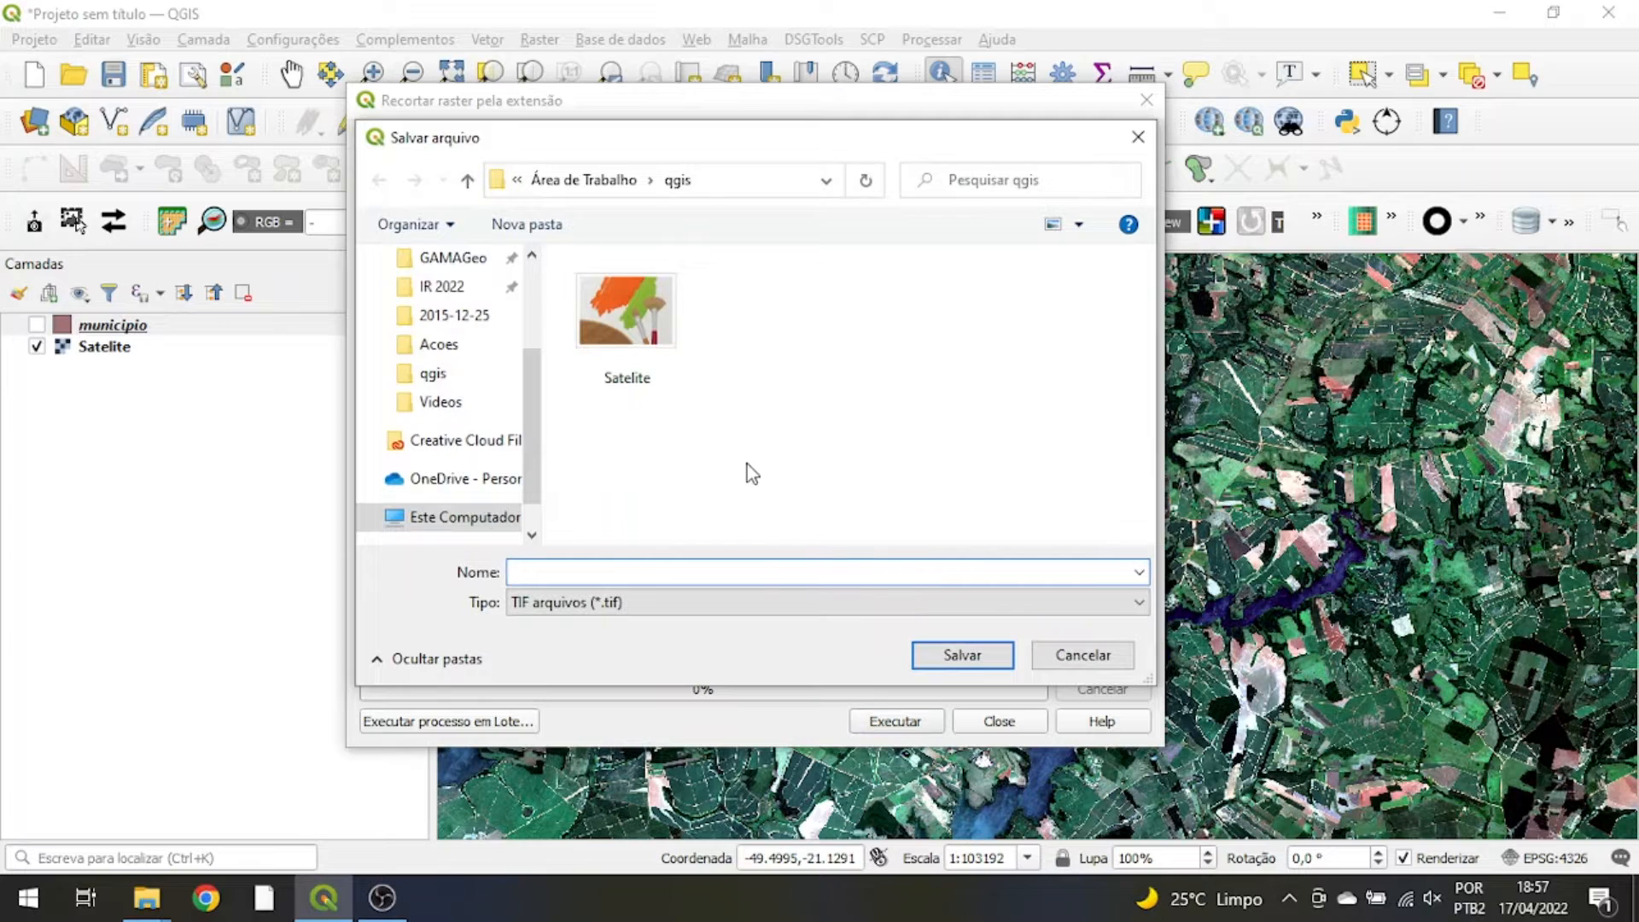
pyautogui.write('Sqa')
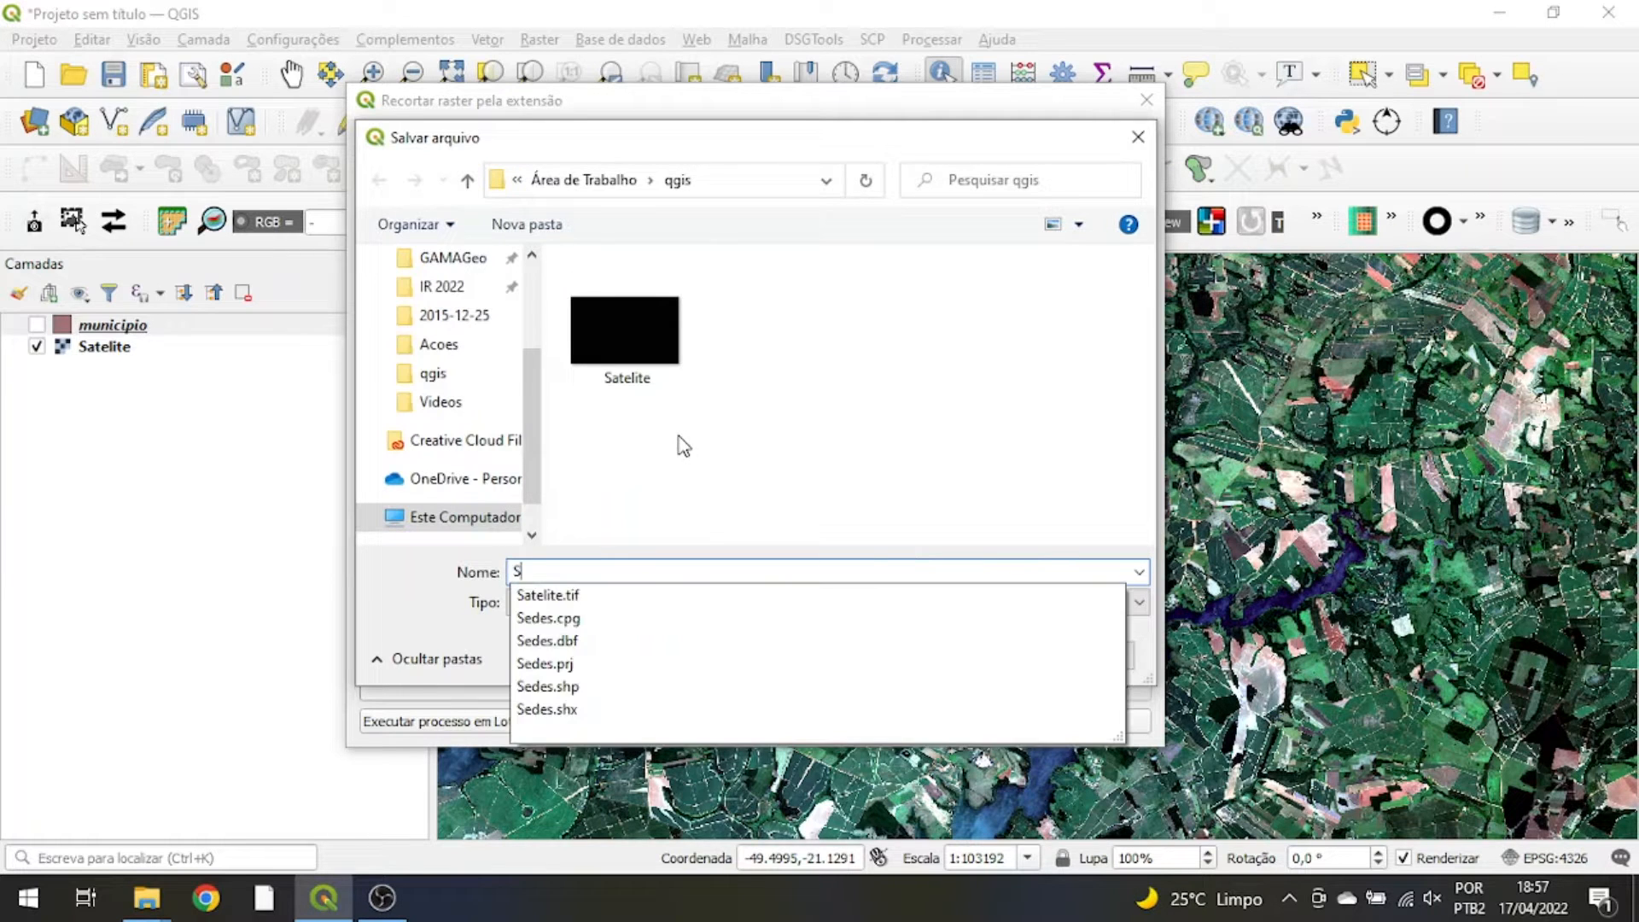
pyautogui.press('BackSpace')
pyautogui.press('BackSpace')
pyautogui.write('atelit')
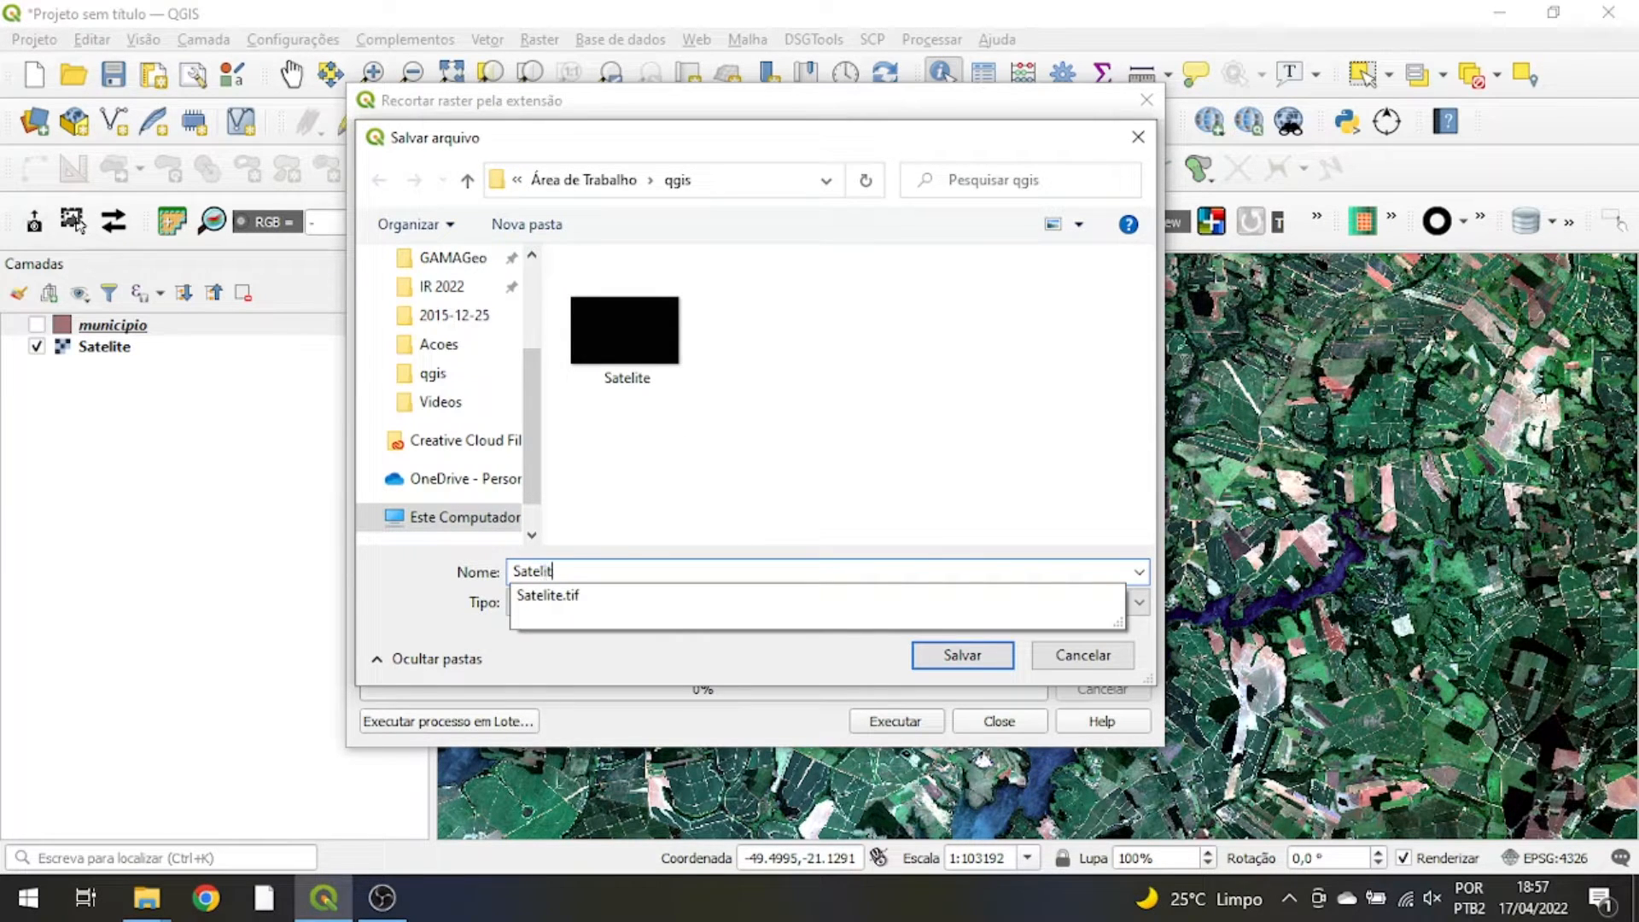
pyautogui.write('e_tela')
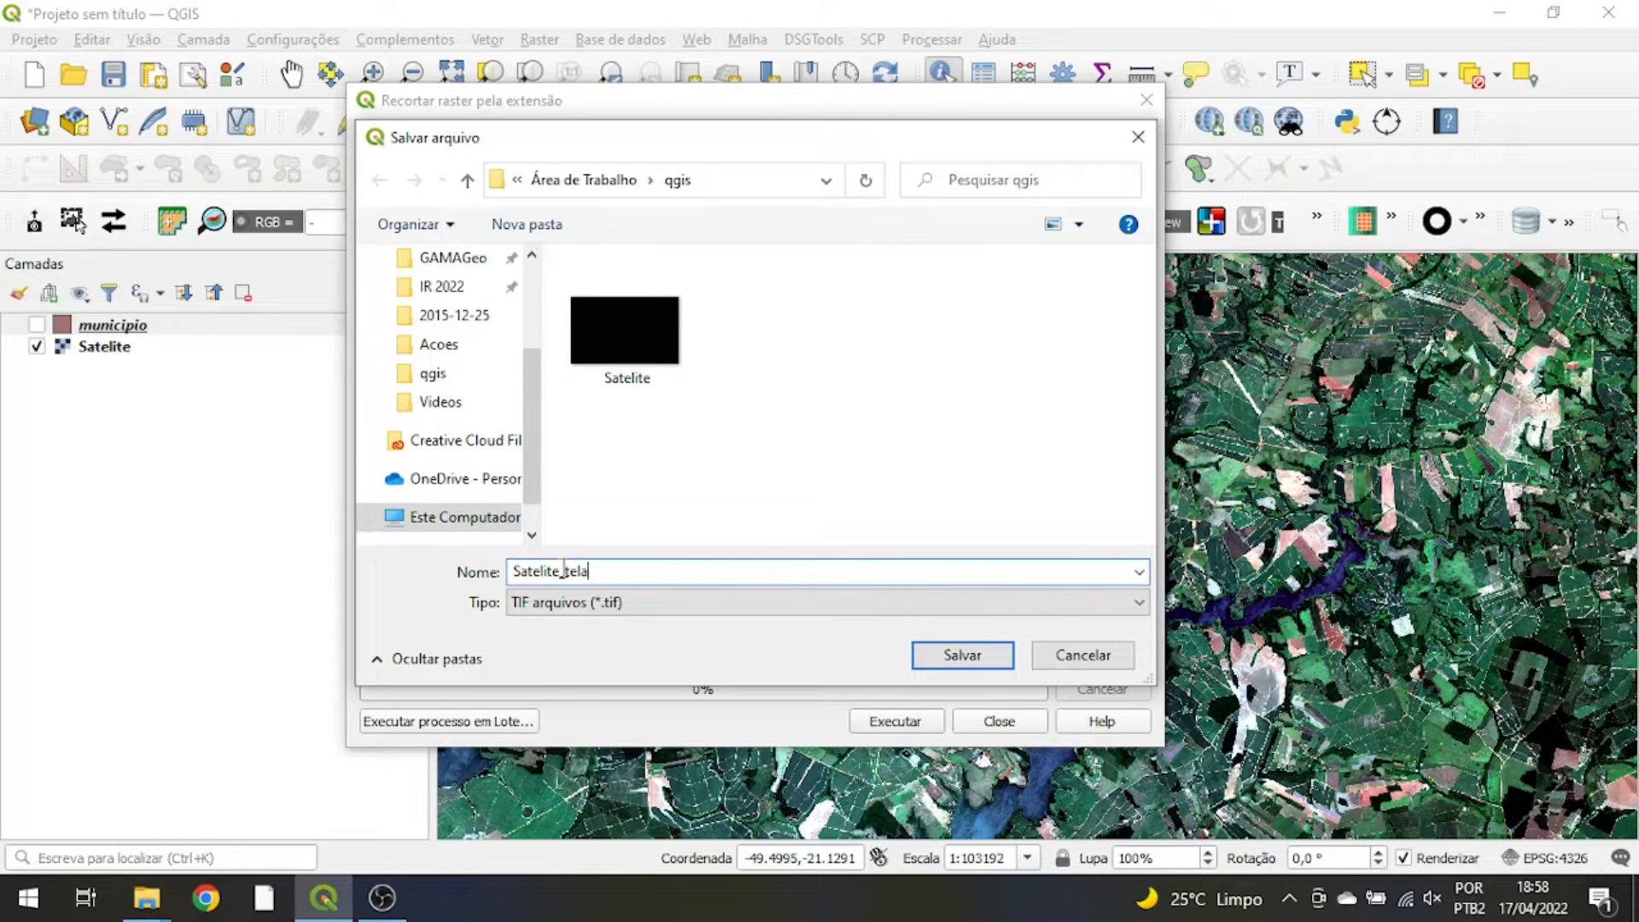
pyautogui.click(985, 663)
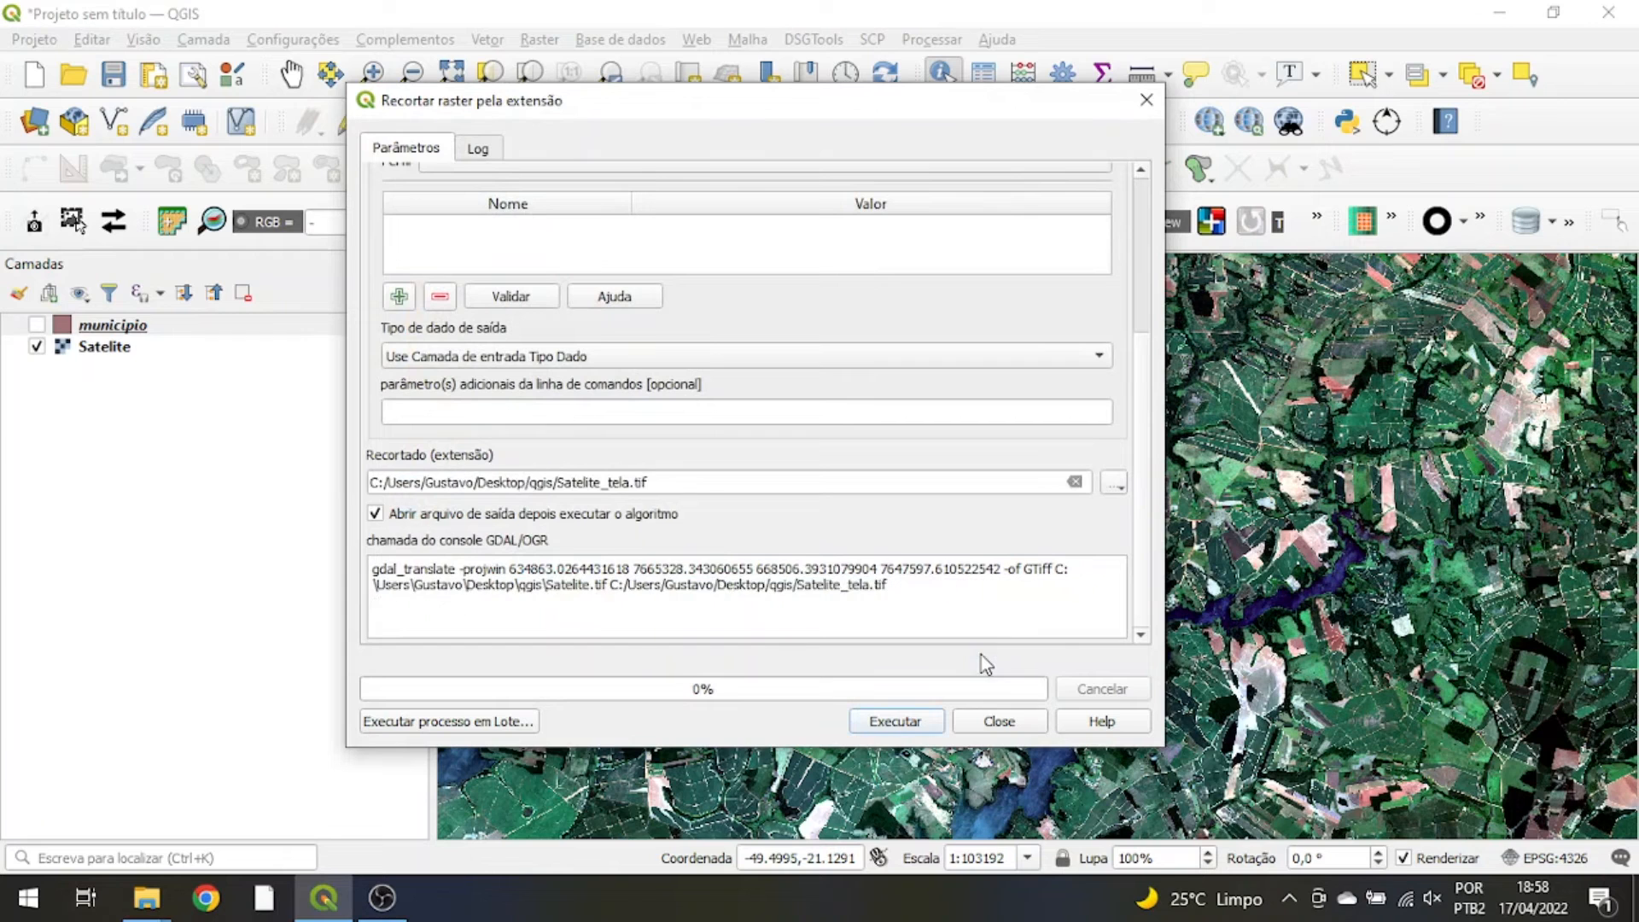
# Run the clip by extent, and close the tool's dialog and the identify results.
pyautogui.click(880, 724)
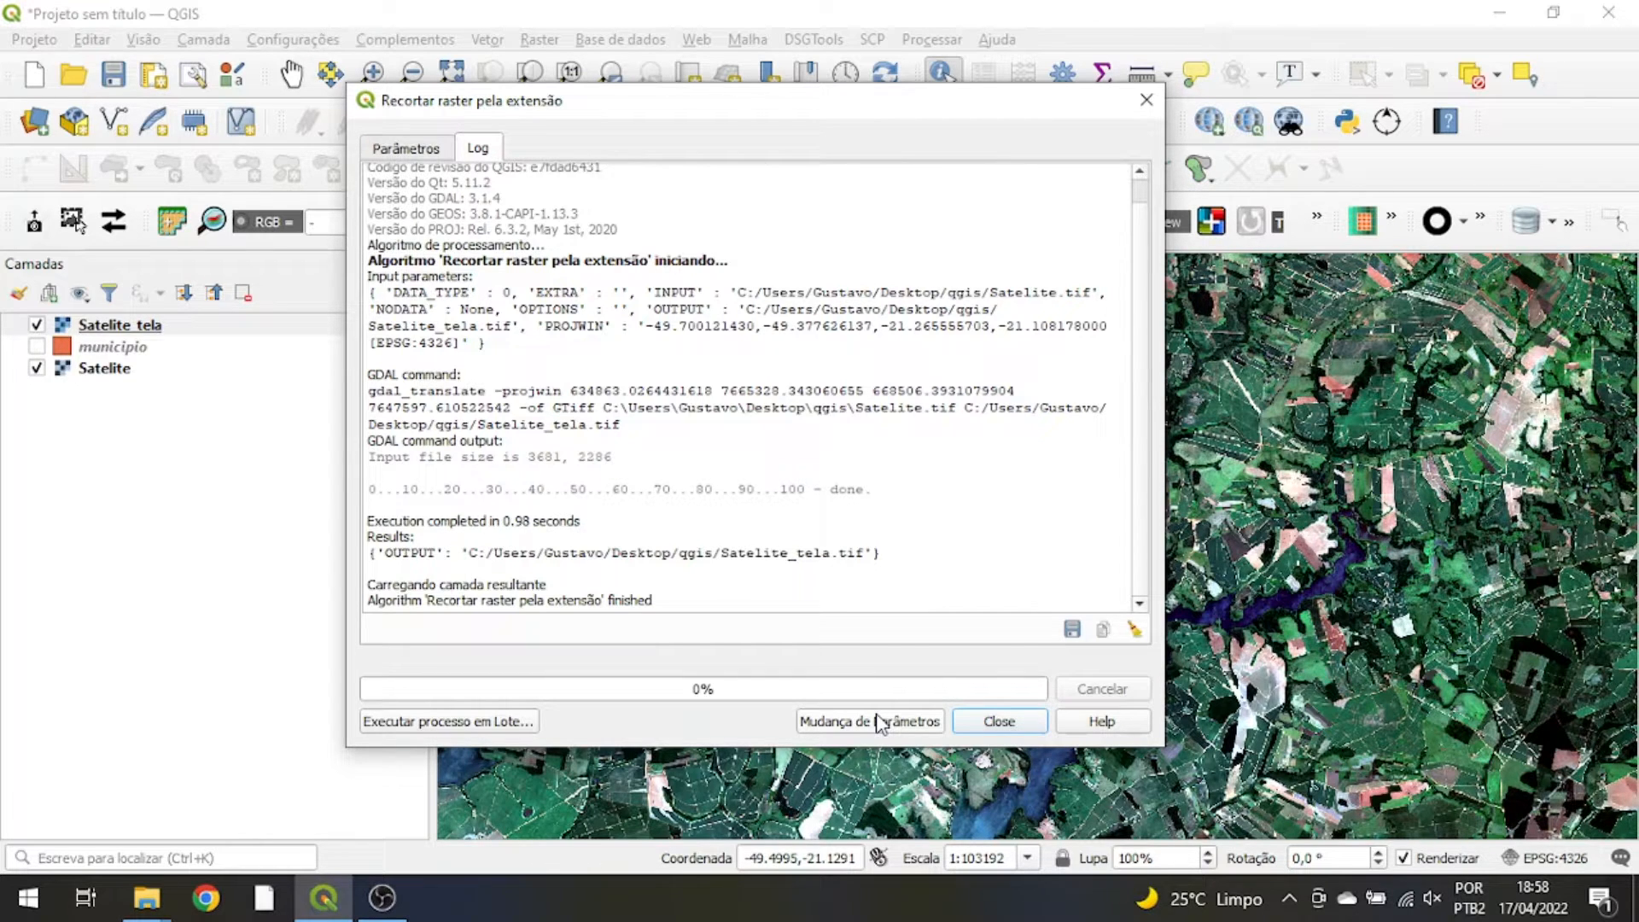
pyautogui.click(999, 722)
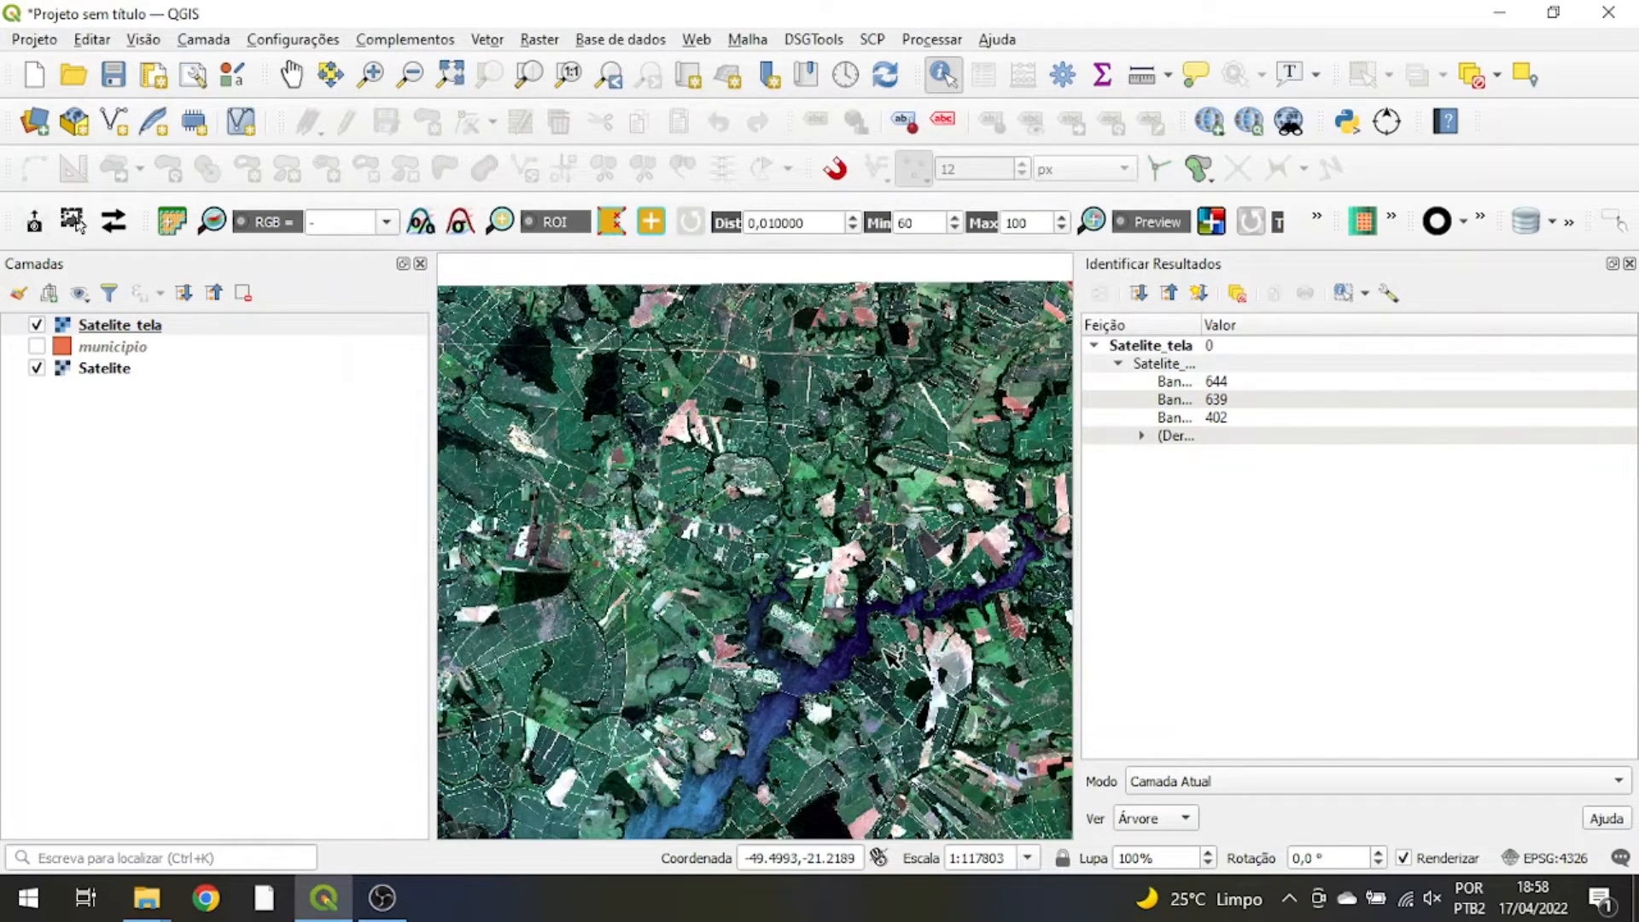
pyautogui.scroll(-1, 868, 613)
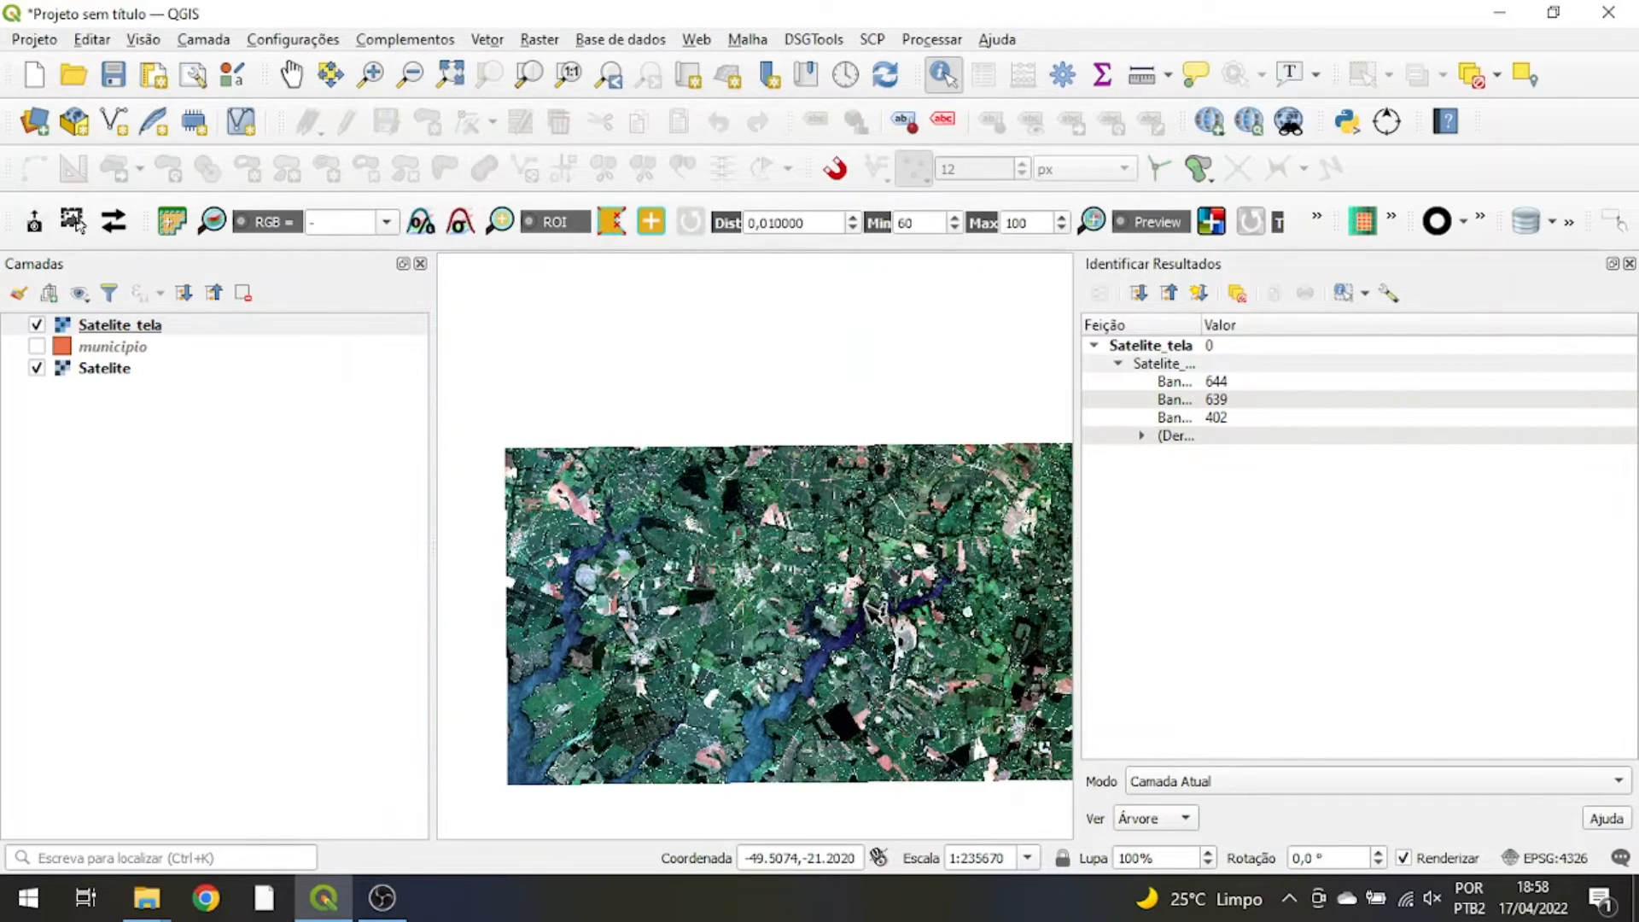
pyautogui.click(1630, 263)
# Compare the original Satelite layer with the clipped Satelite_tela raster by toggling Satelite's visibility, leaving it hidden.
pyautogui.moveTo(1183, 719); pyautogui.dragTo(1147, 657)
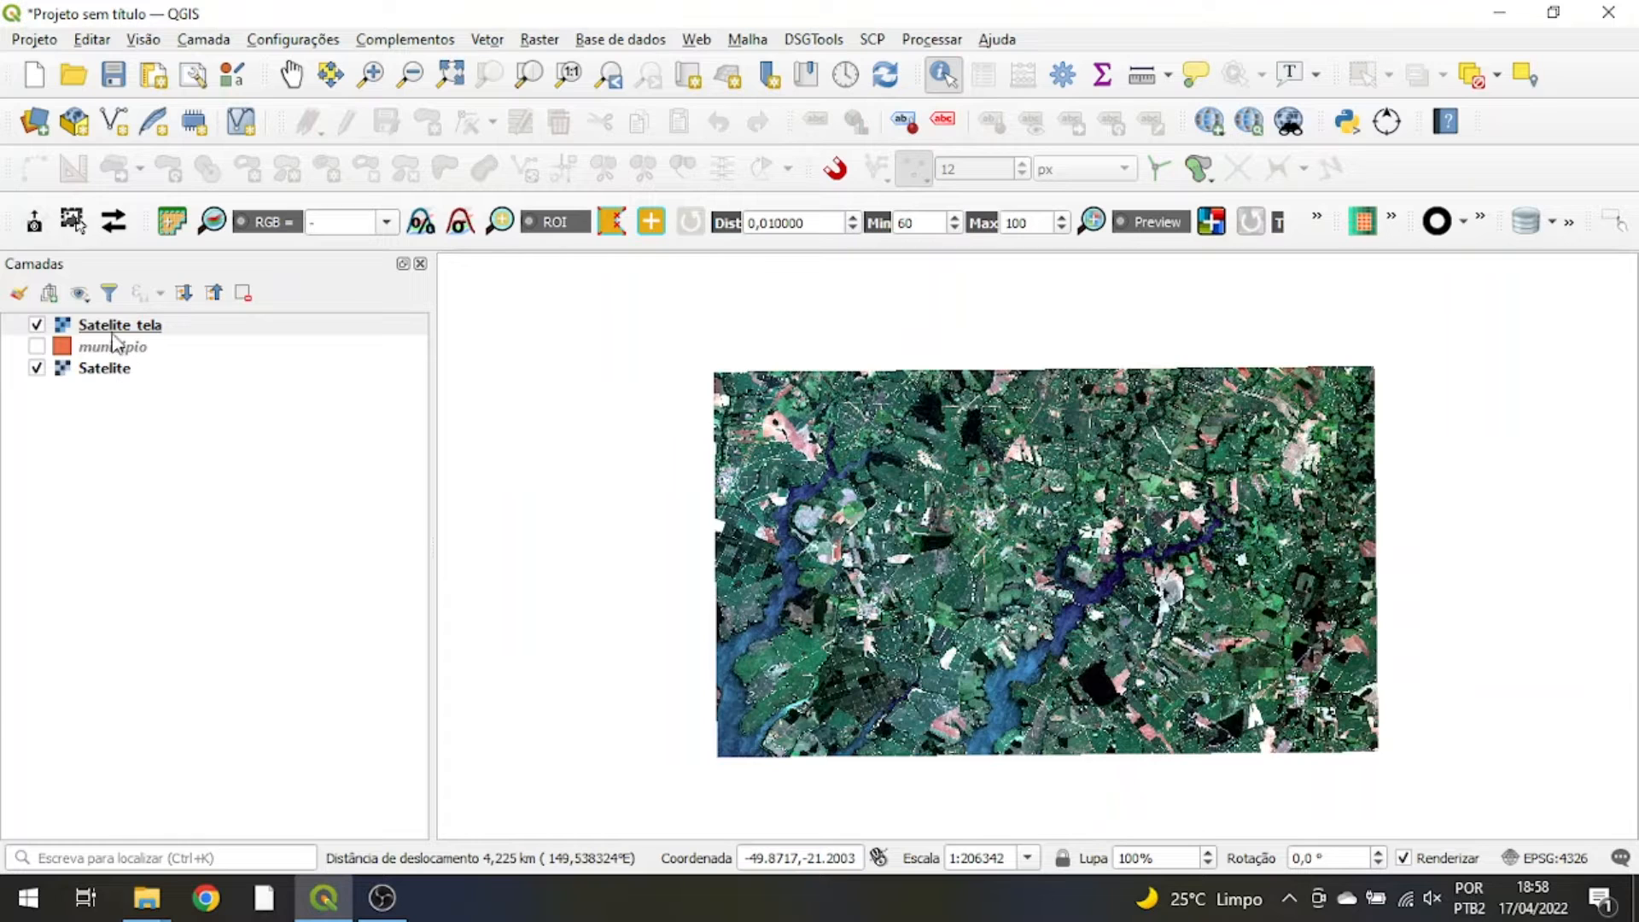
pyautogui.click(37, 369)
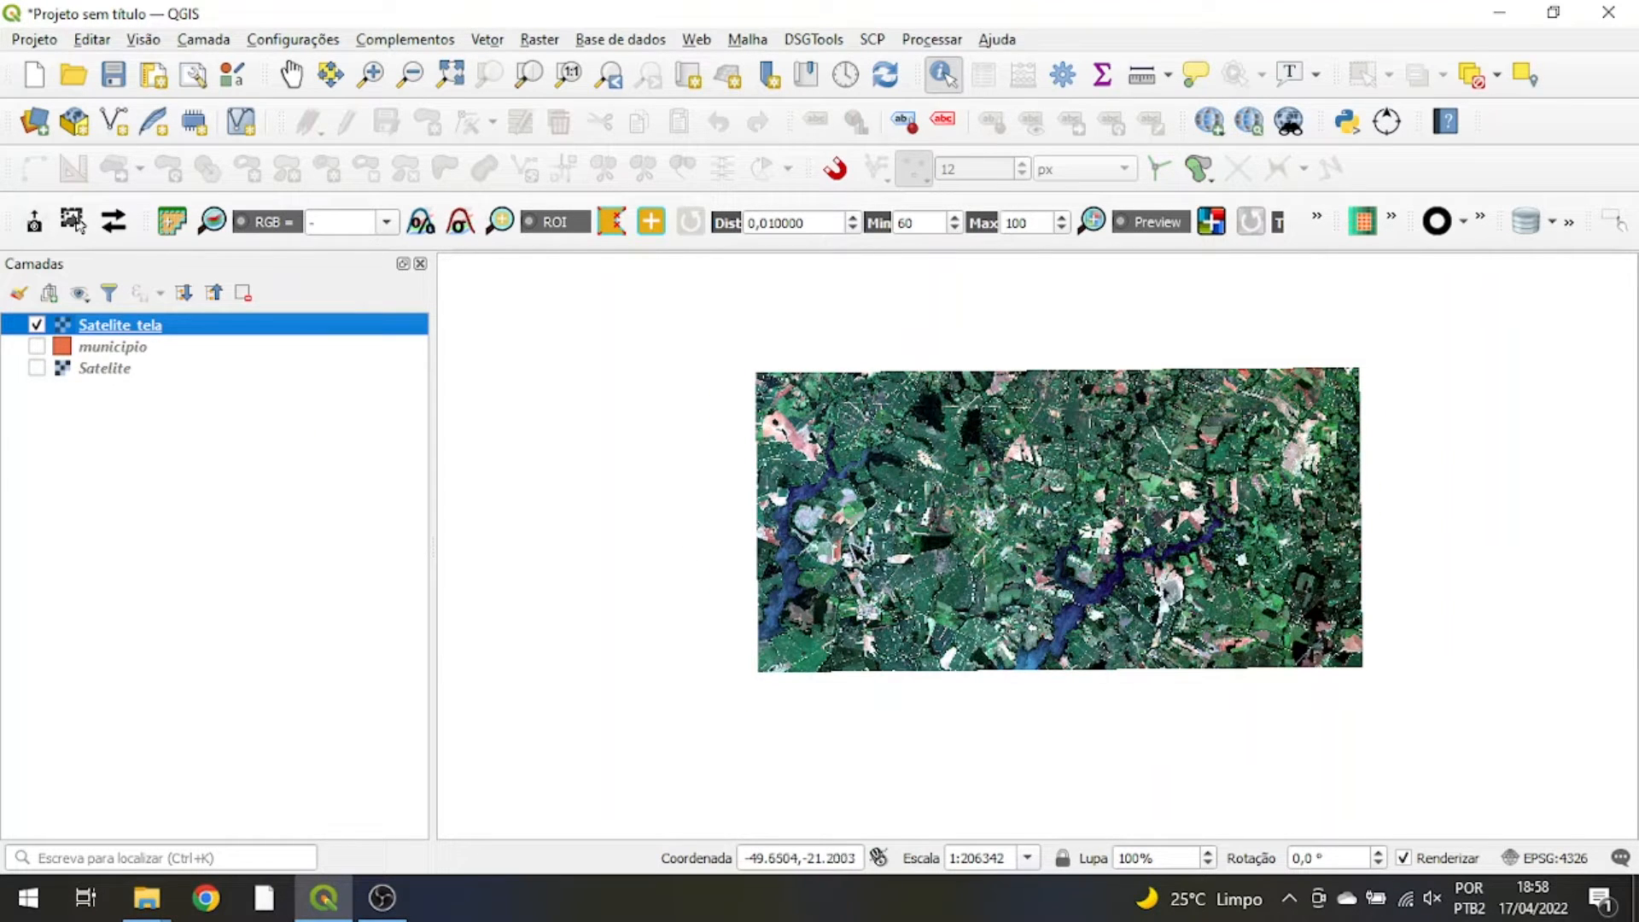
pyautogui.click(37, 369)
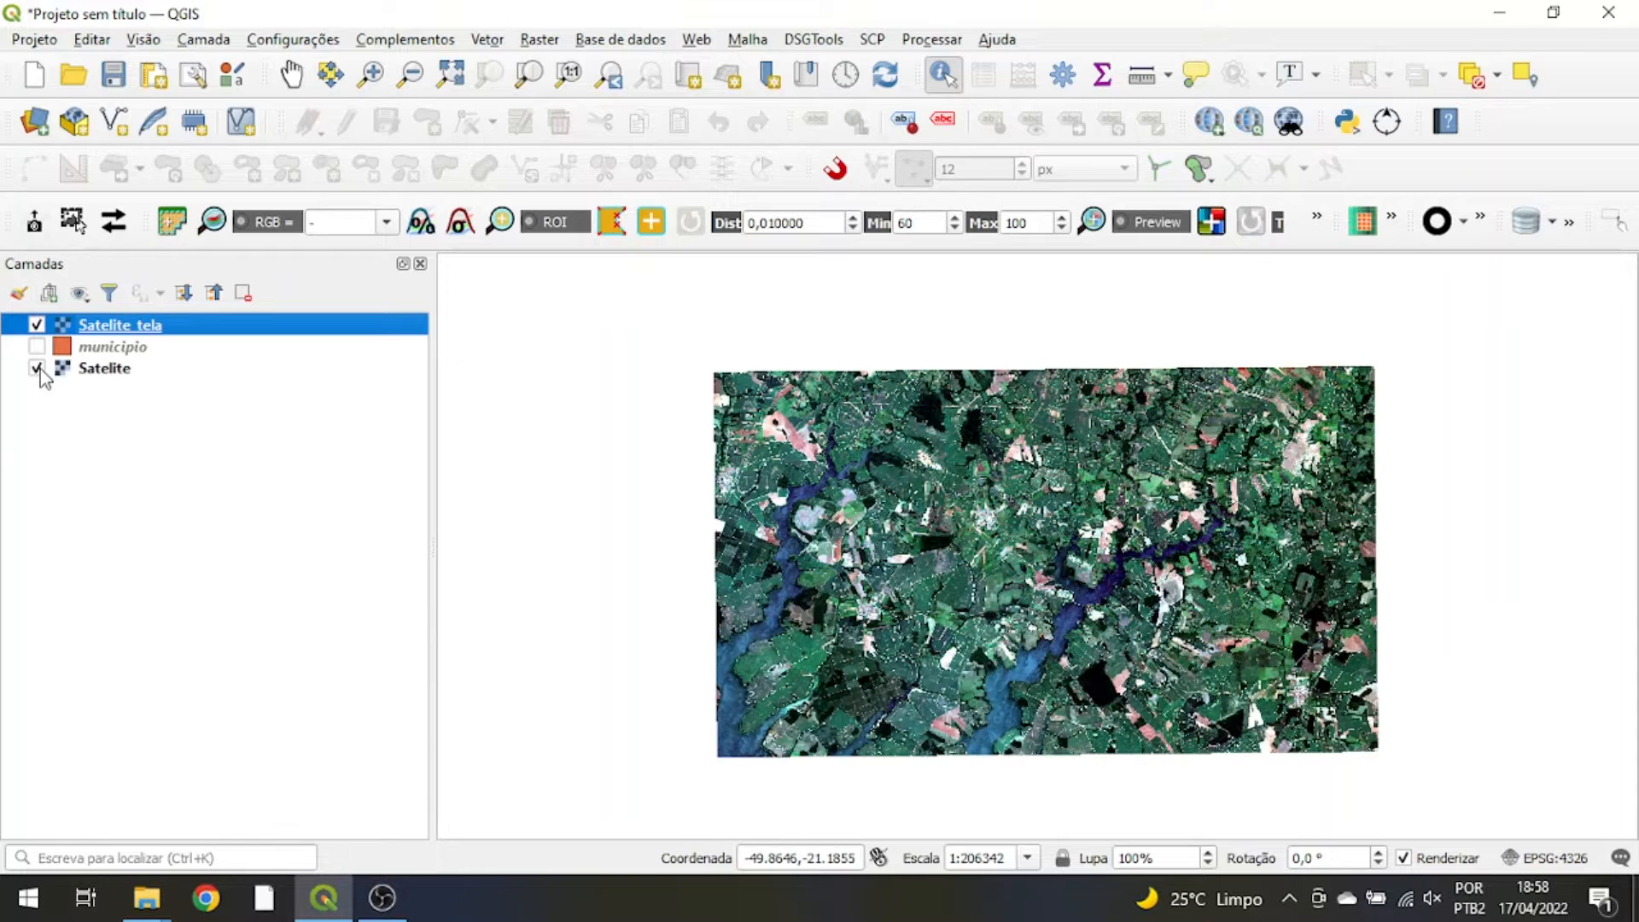
pyautogui.click(37, 369)
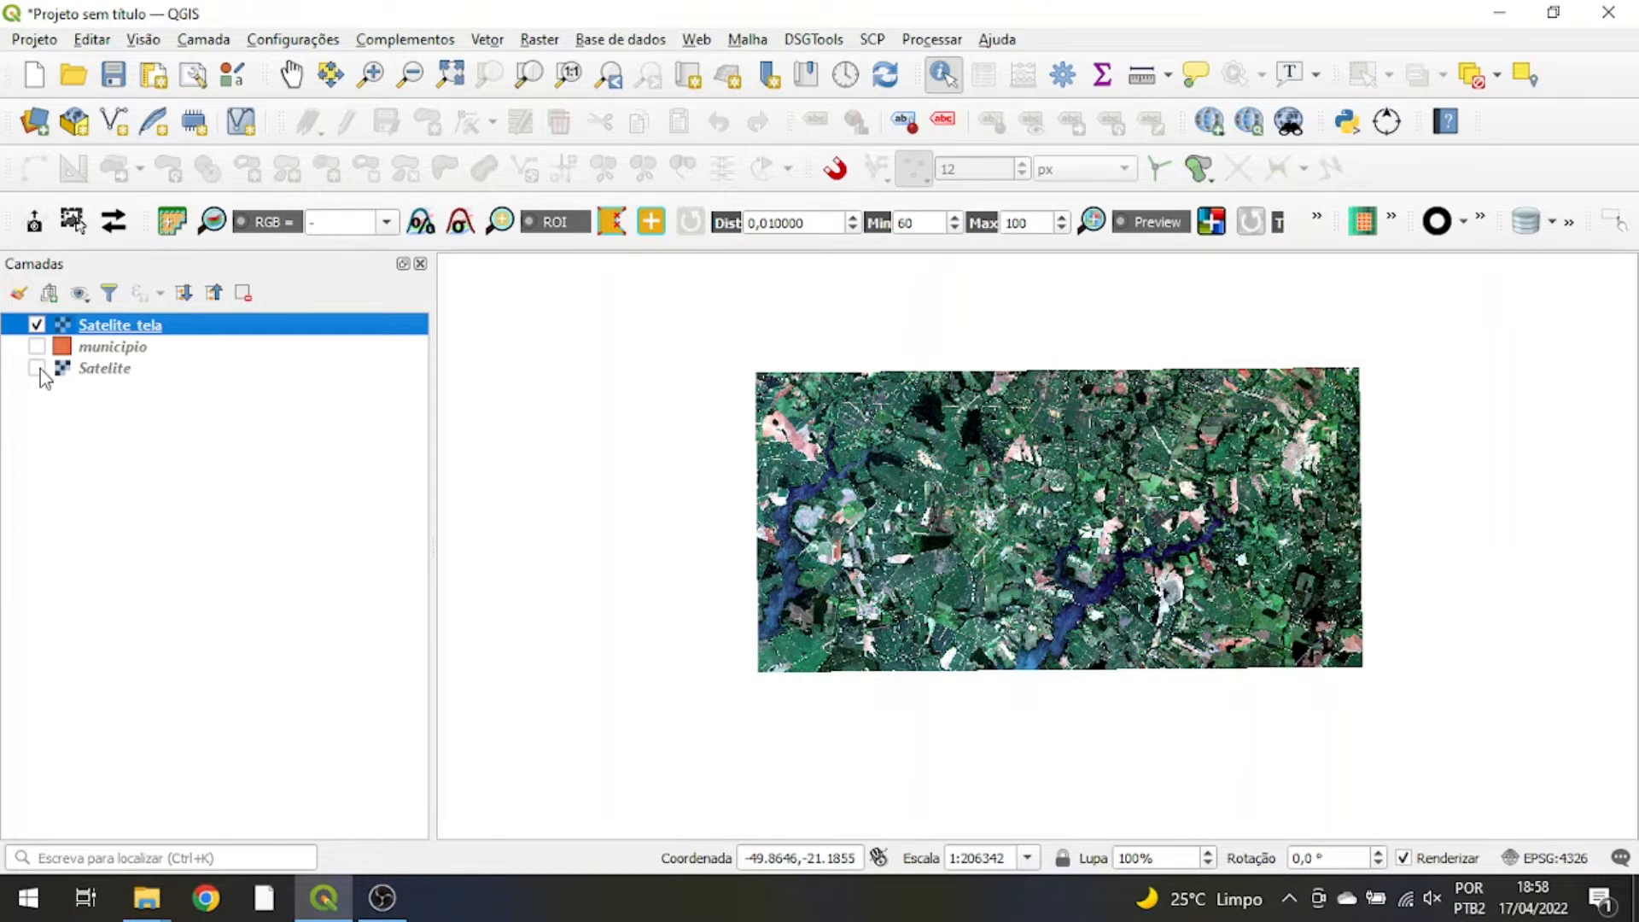
pyautogui.scroll(1, 994, 482)
pyautogui.moveTo(1011, 598); pyautogui.dragTo(1240, 499)
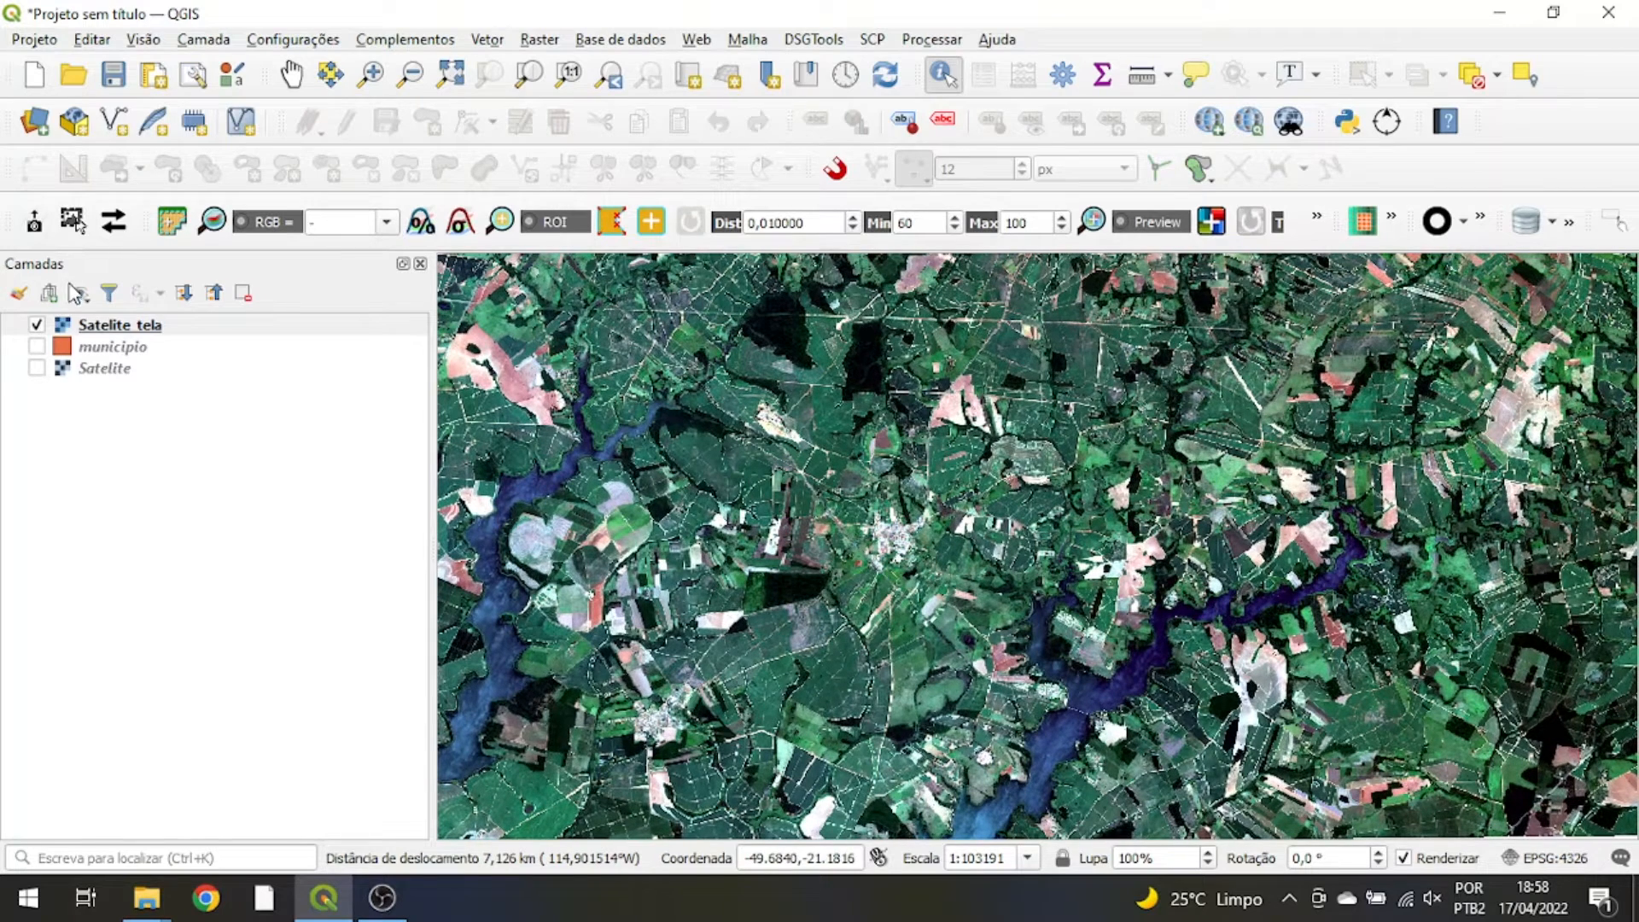
# Hide the clipped Satelite_tela layer and show the original Satelite raster again.
pyautogui.scroll(-2, 807, 511)
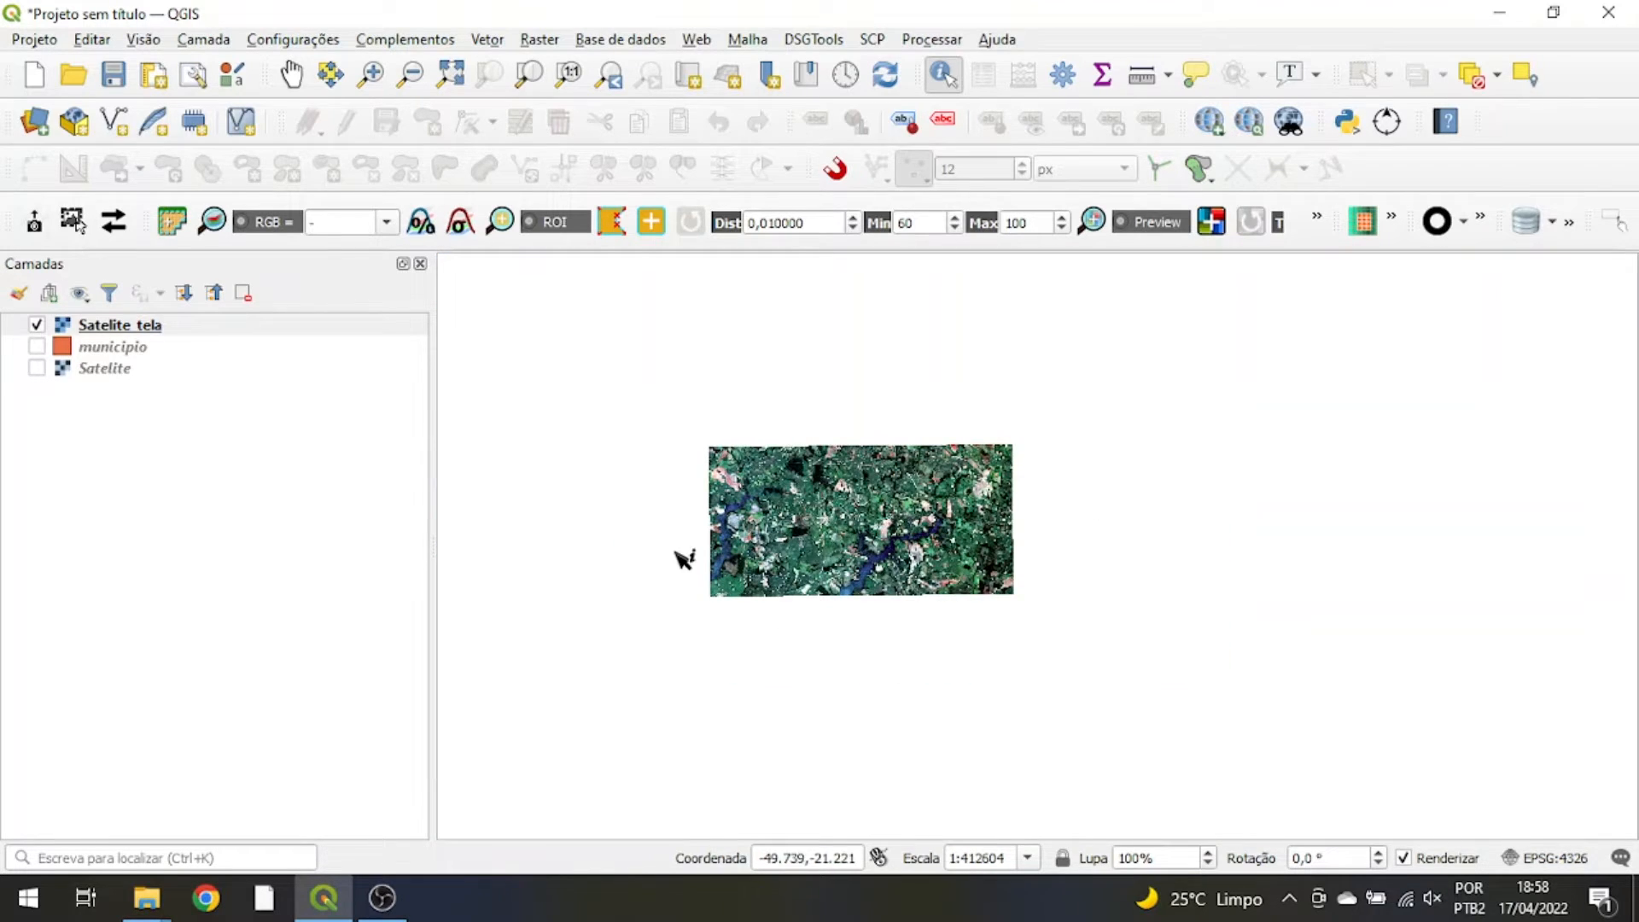
pyautogui.click(36, 325)
pyautogui.click(36, 368)
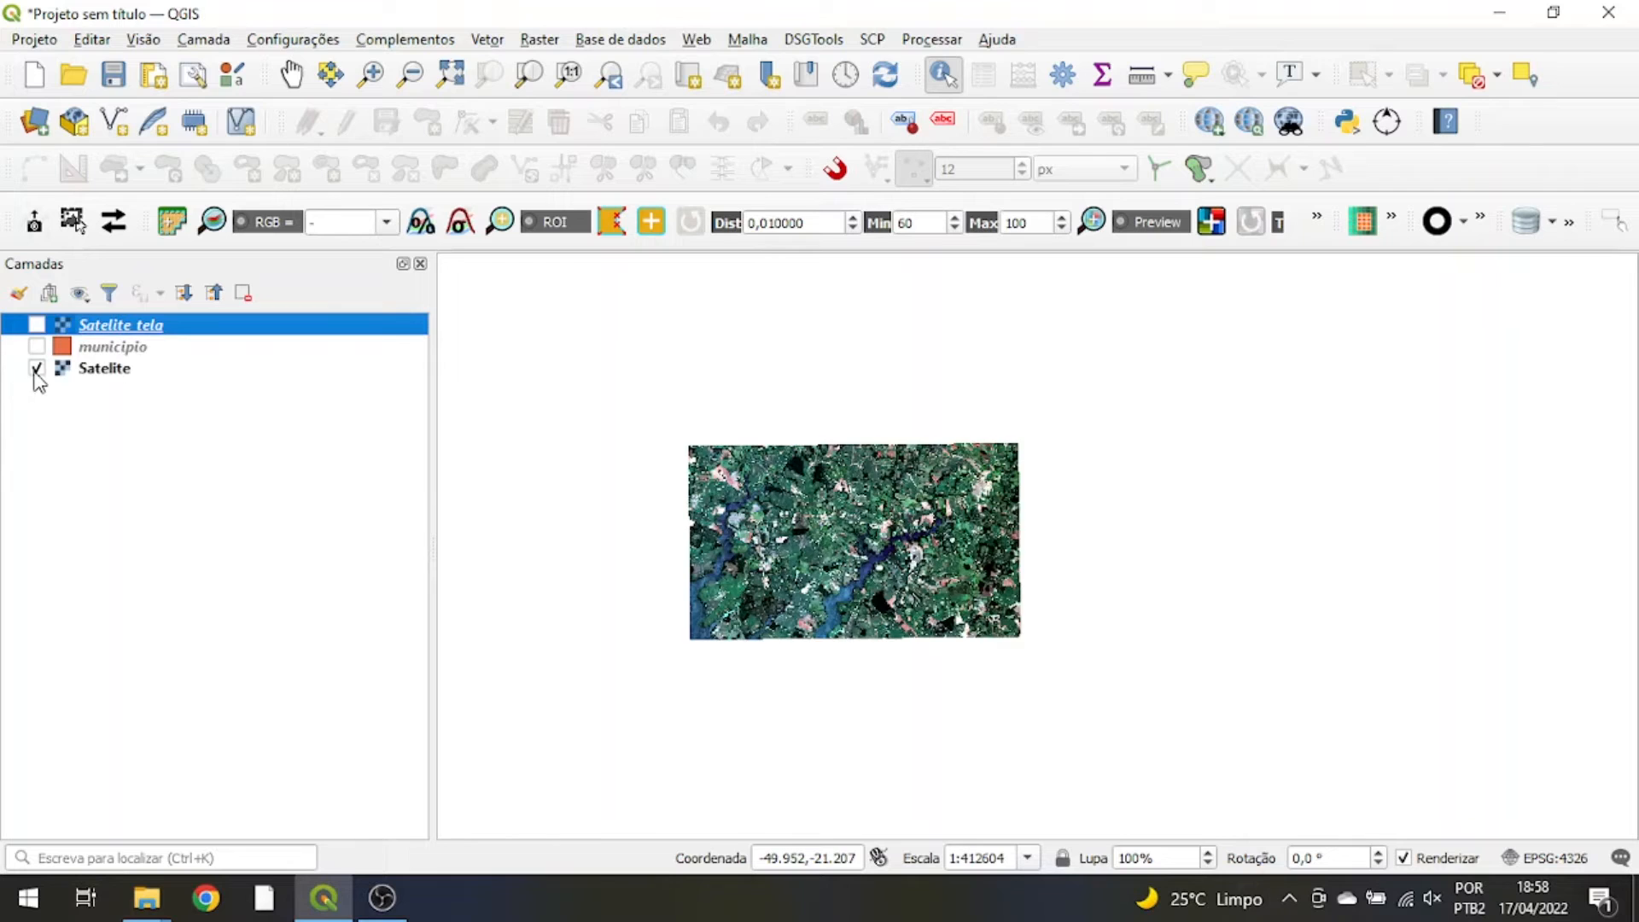
pyautogui.scroll(2, 837, 514)
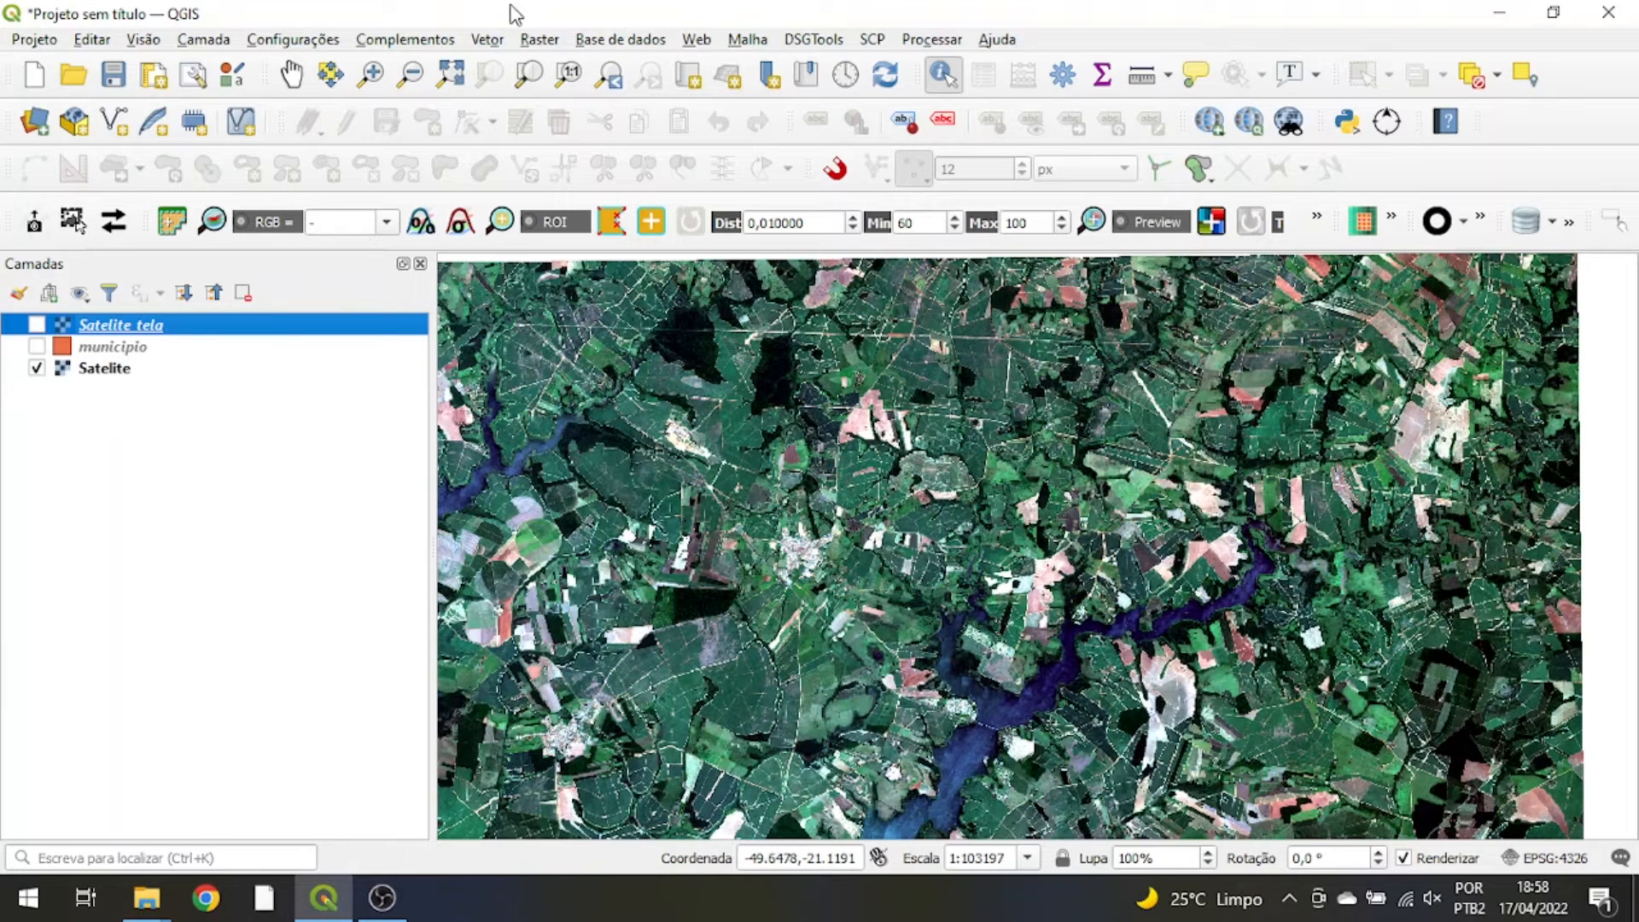
pyautogui.click(531, 41)
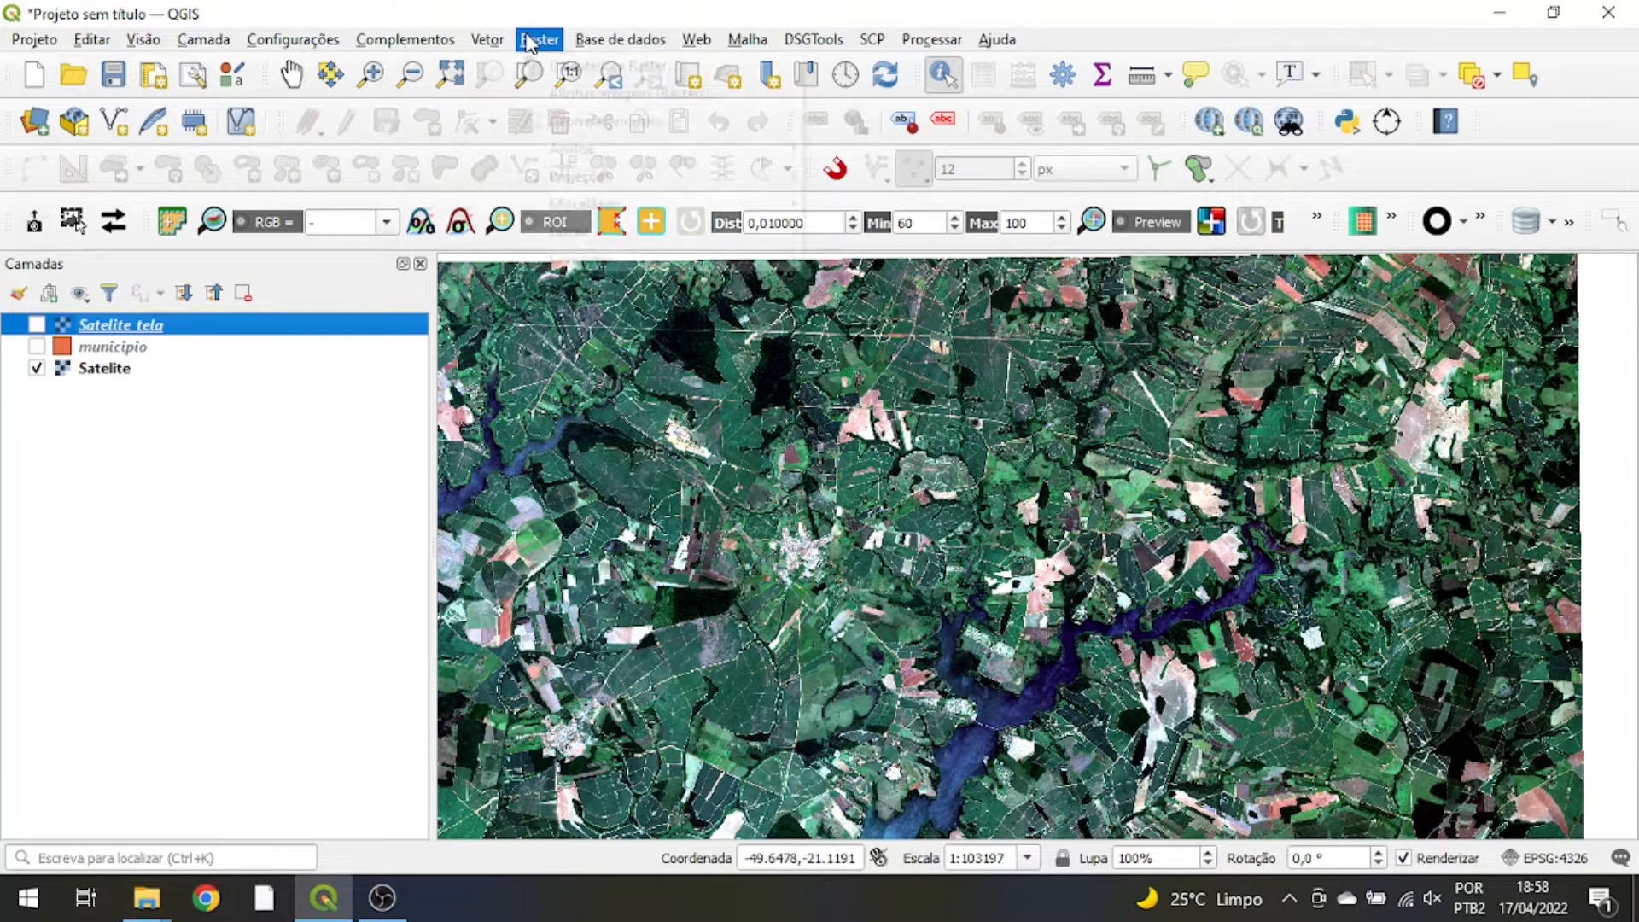
pyautogui.moveTo(597, 231)
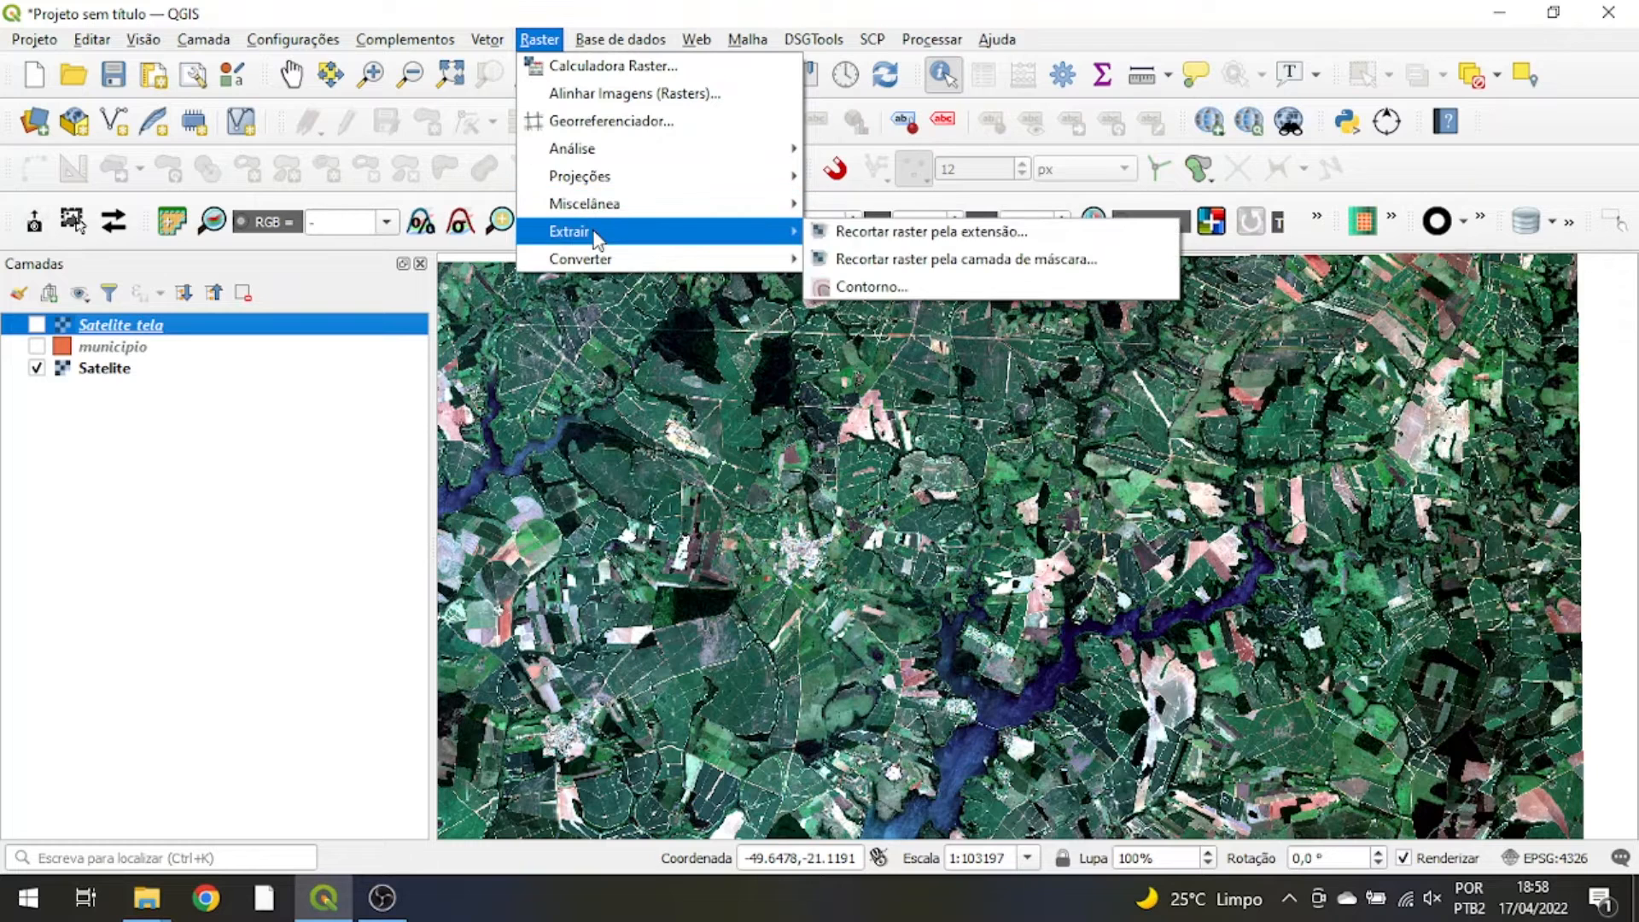
pyautogui.click(877, 238)
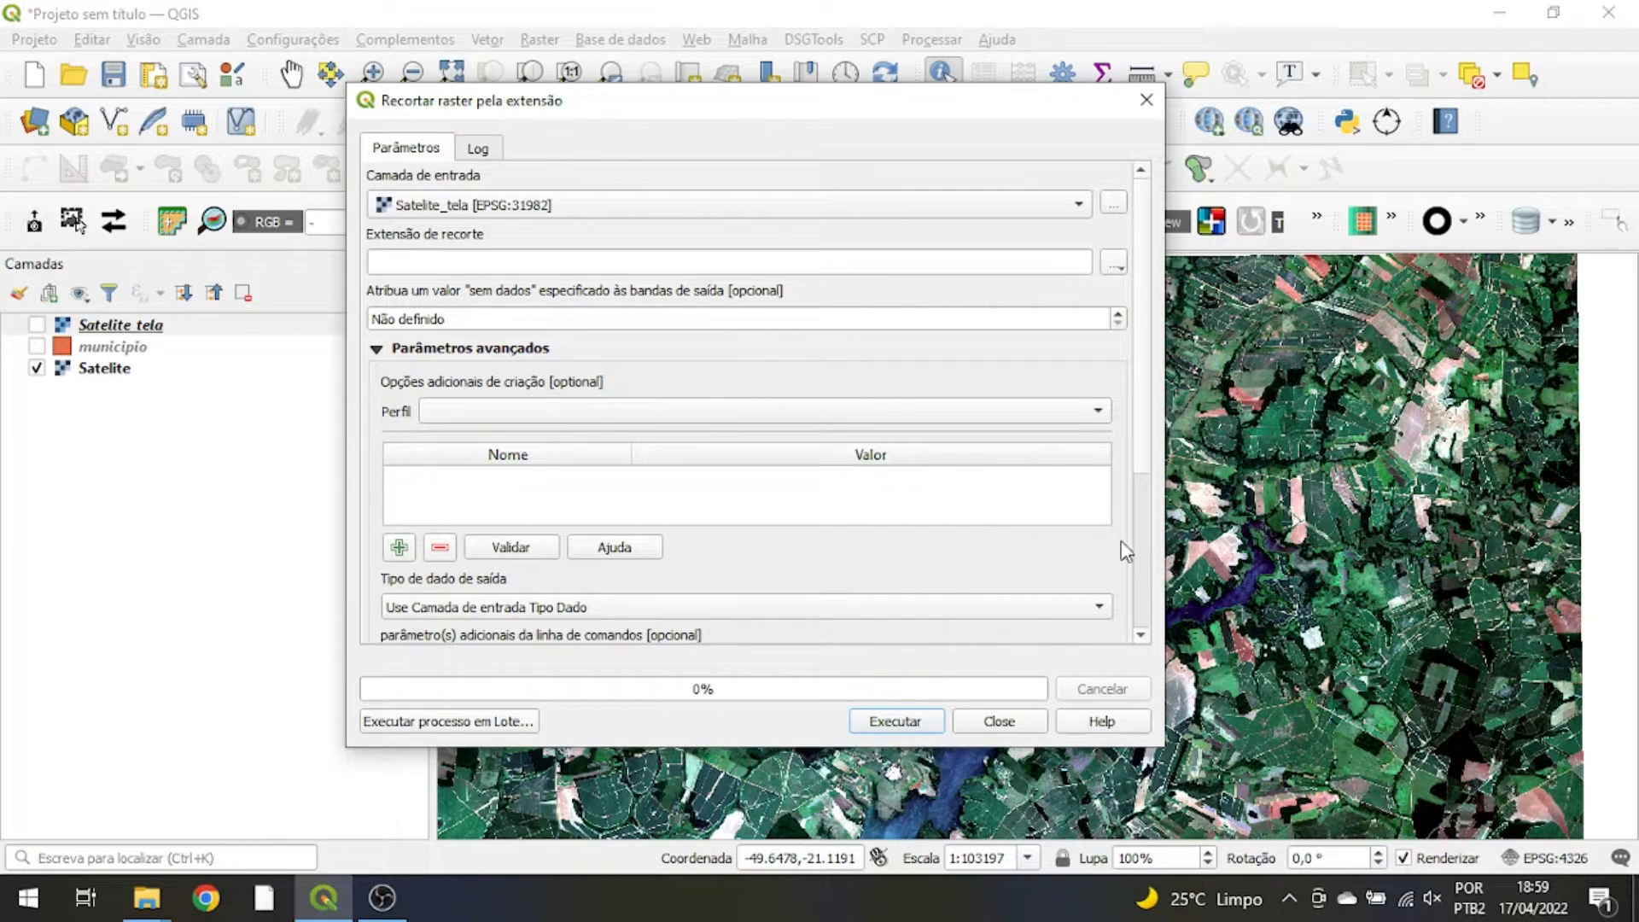
pyautogui.click(1117, 266)
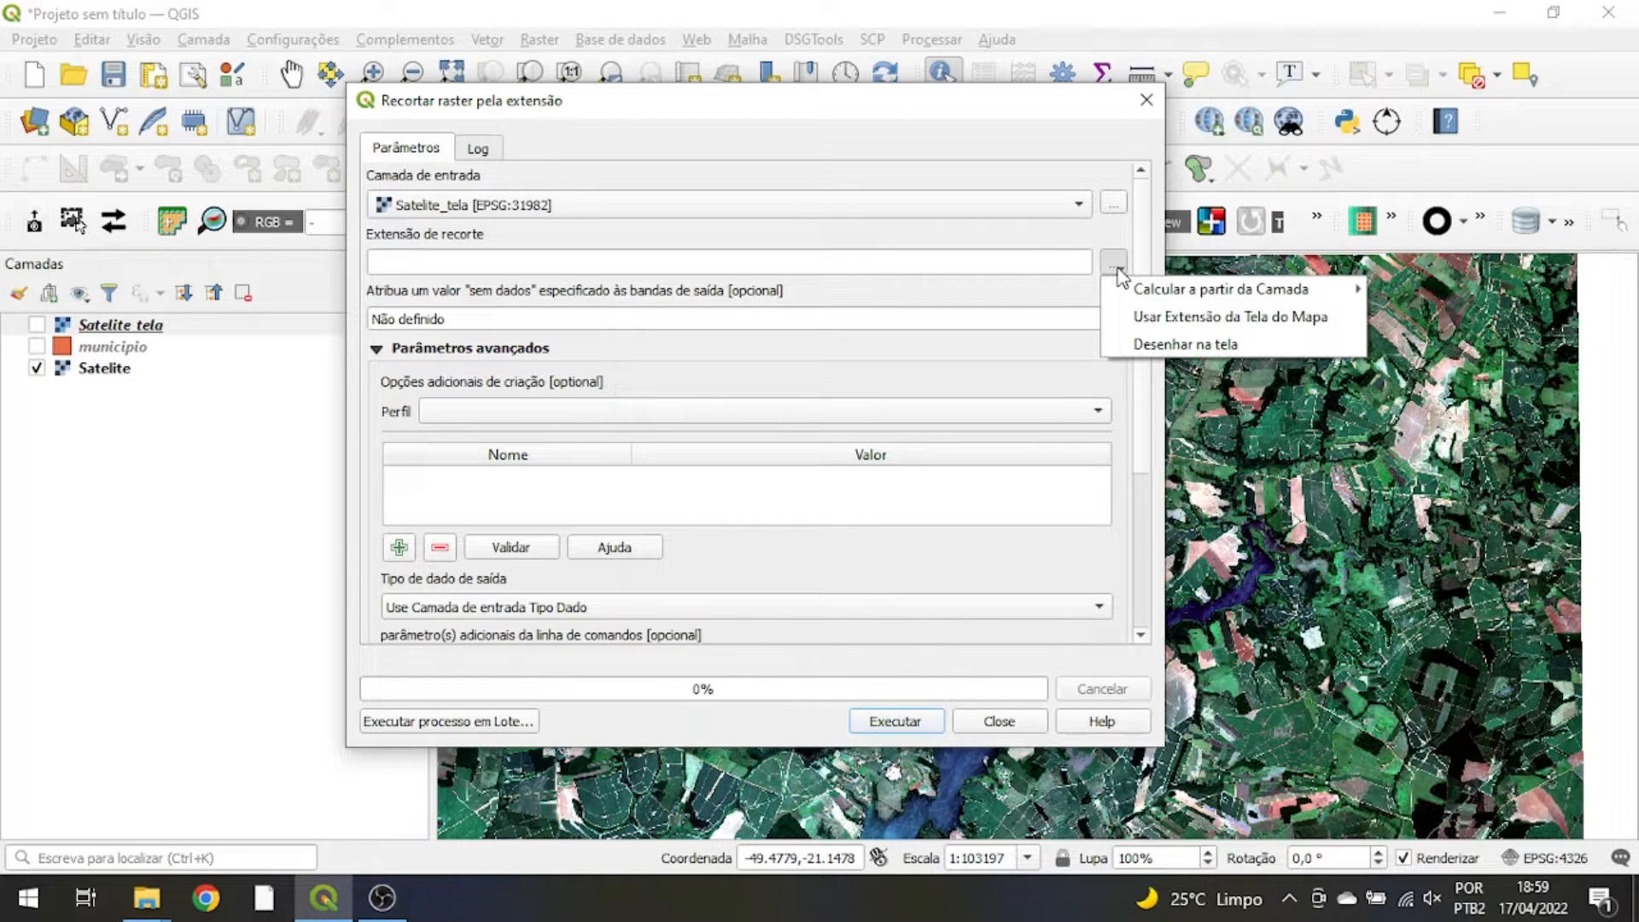
pyautogui.click(1135, 344)
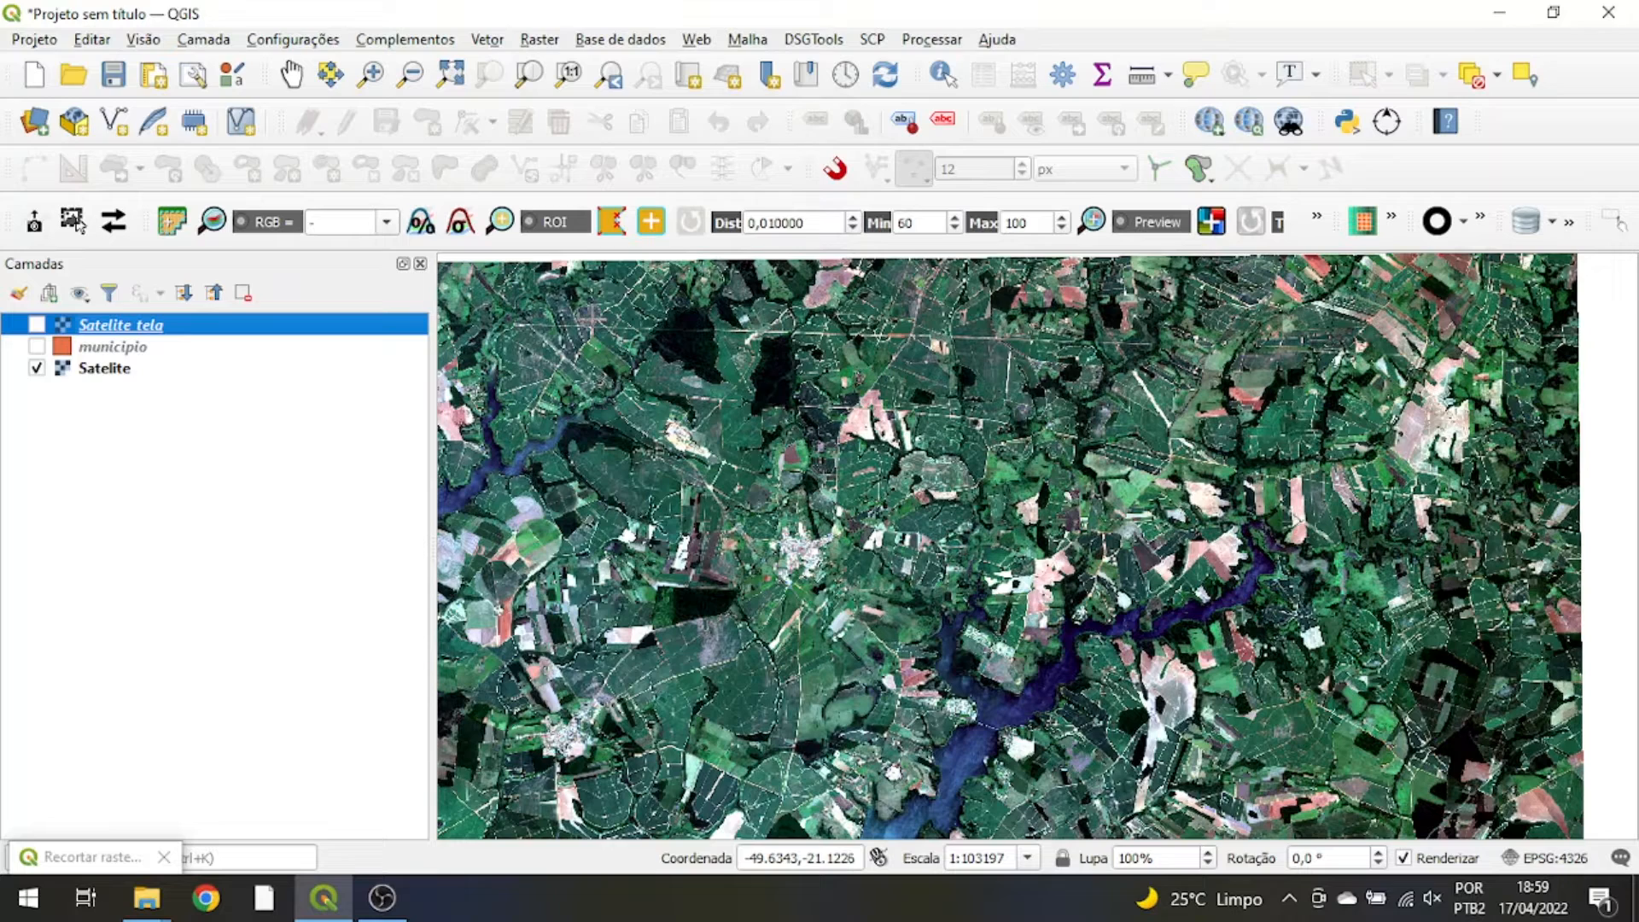
pyautogui.click(866, 469)
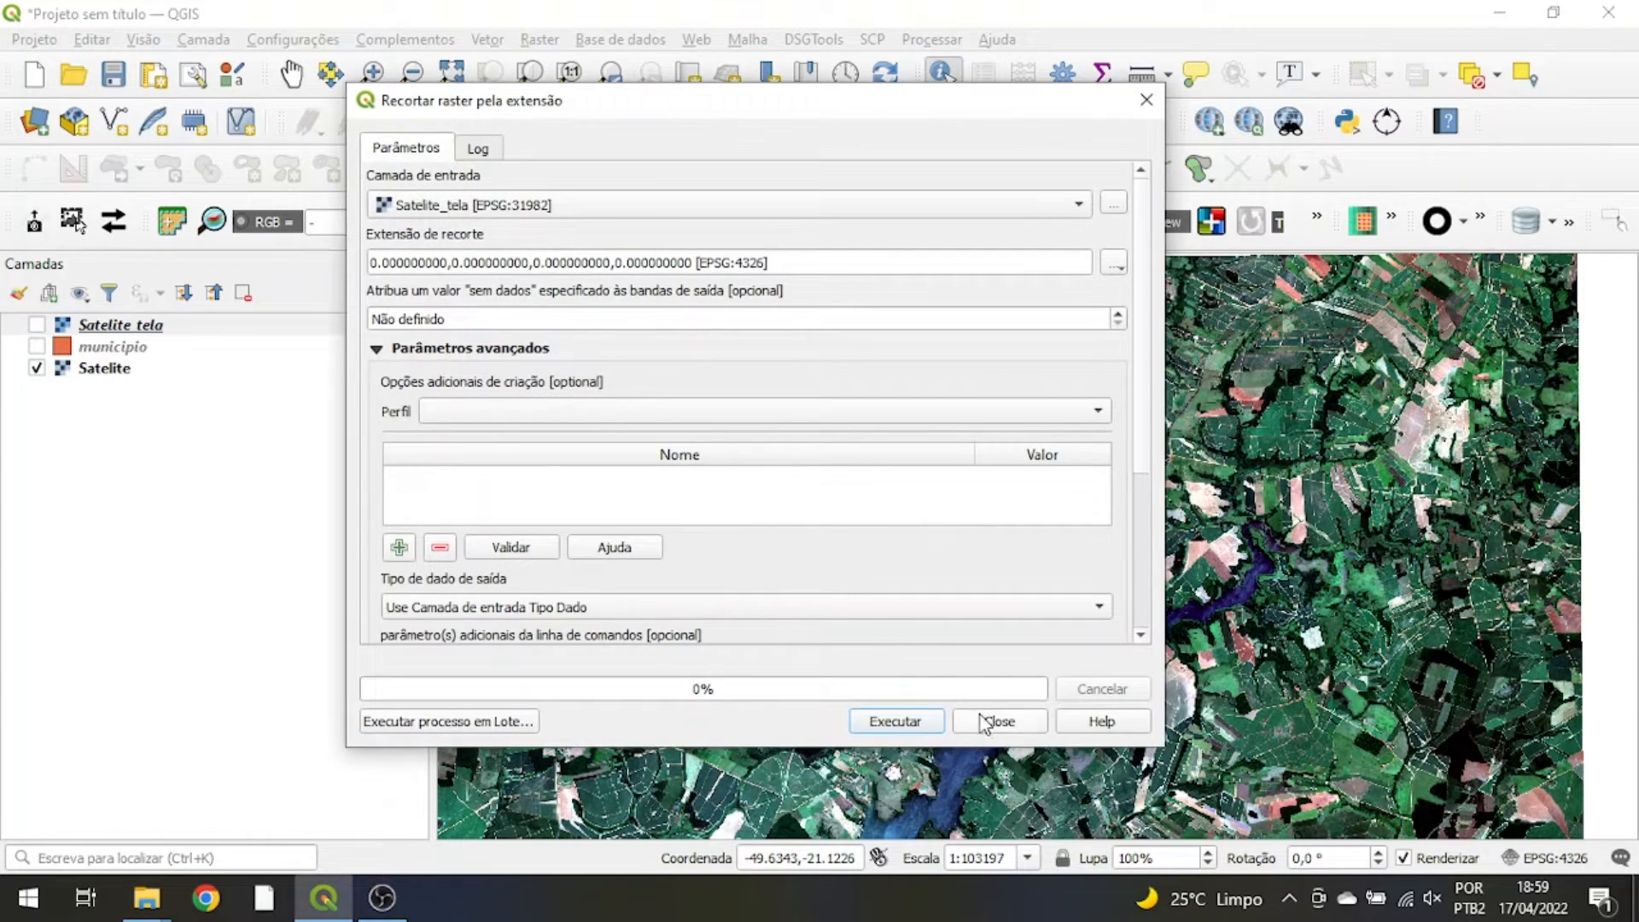
pyautogui.click(999, 722)
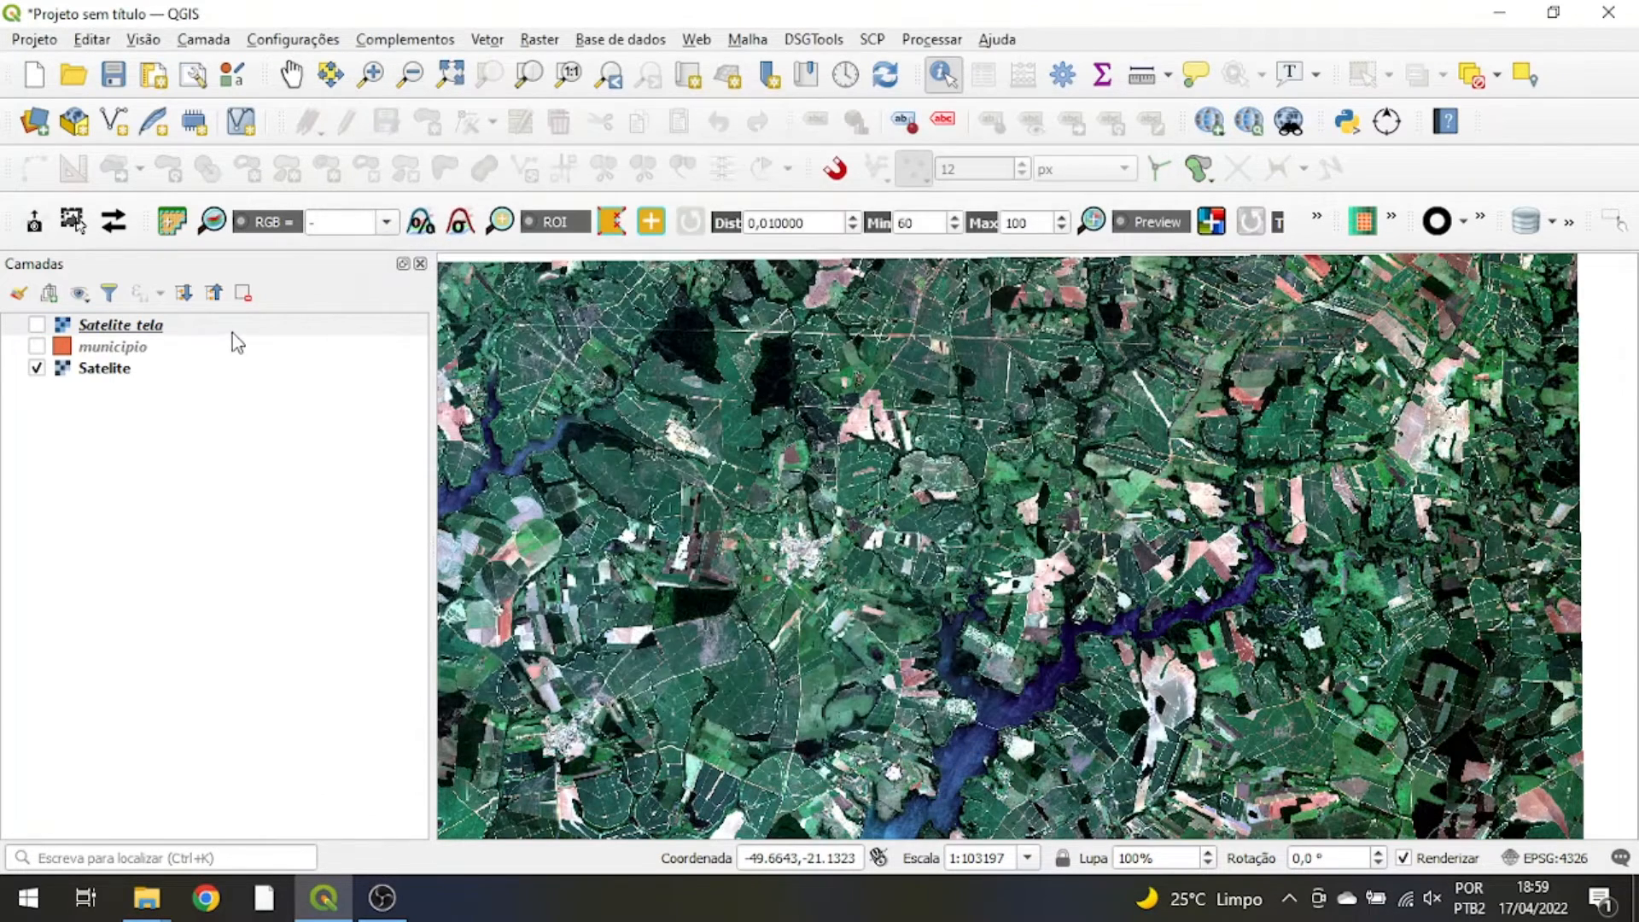
# Start a raster clip by extent and define the clipping extent as a rectangle drawn over the central part of the image.
pyautogui.click(541, 40)
pyautogui.moveTo(696, 240)
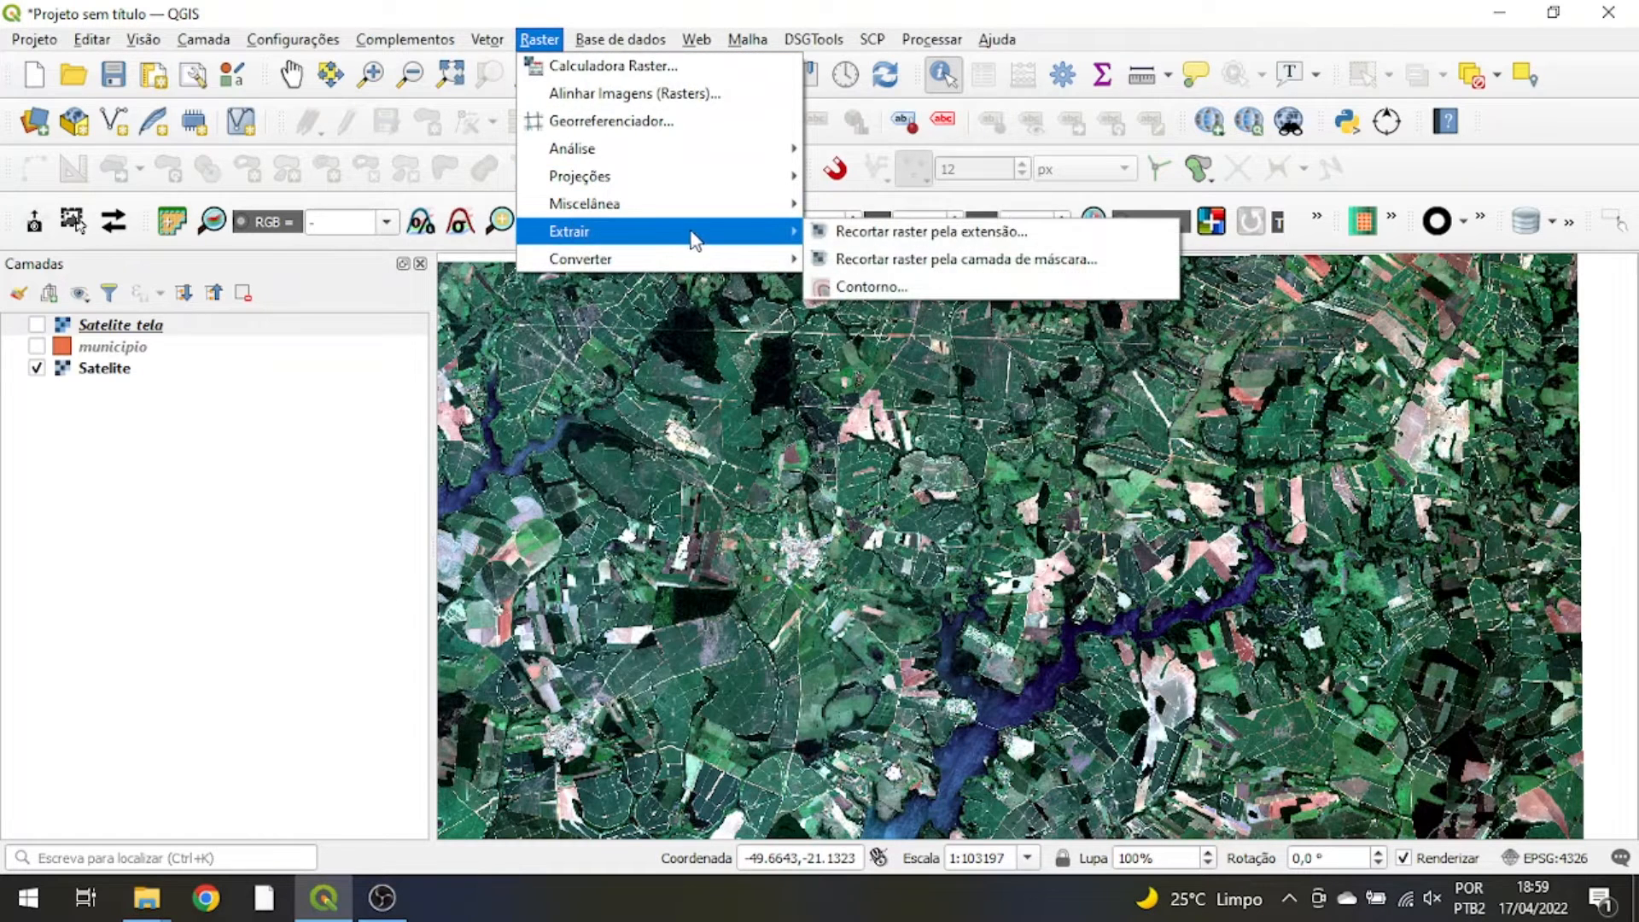
pyautogui.click(879, 232)
pyautogui.click(1112, 265)
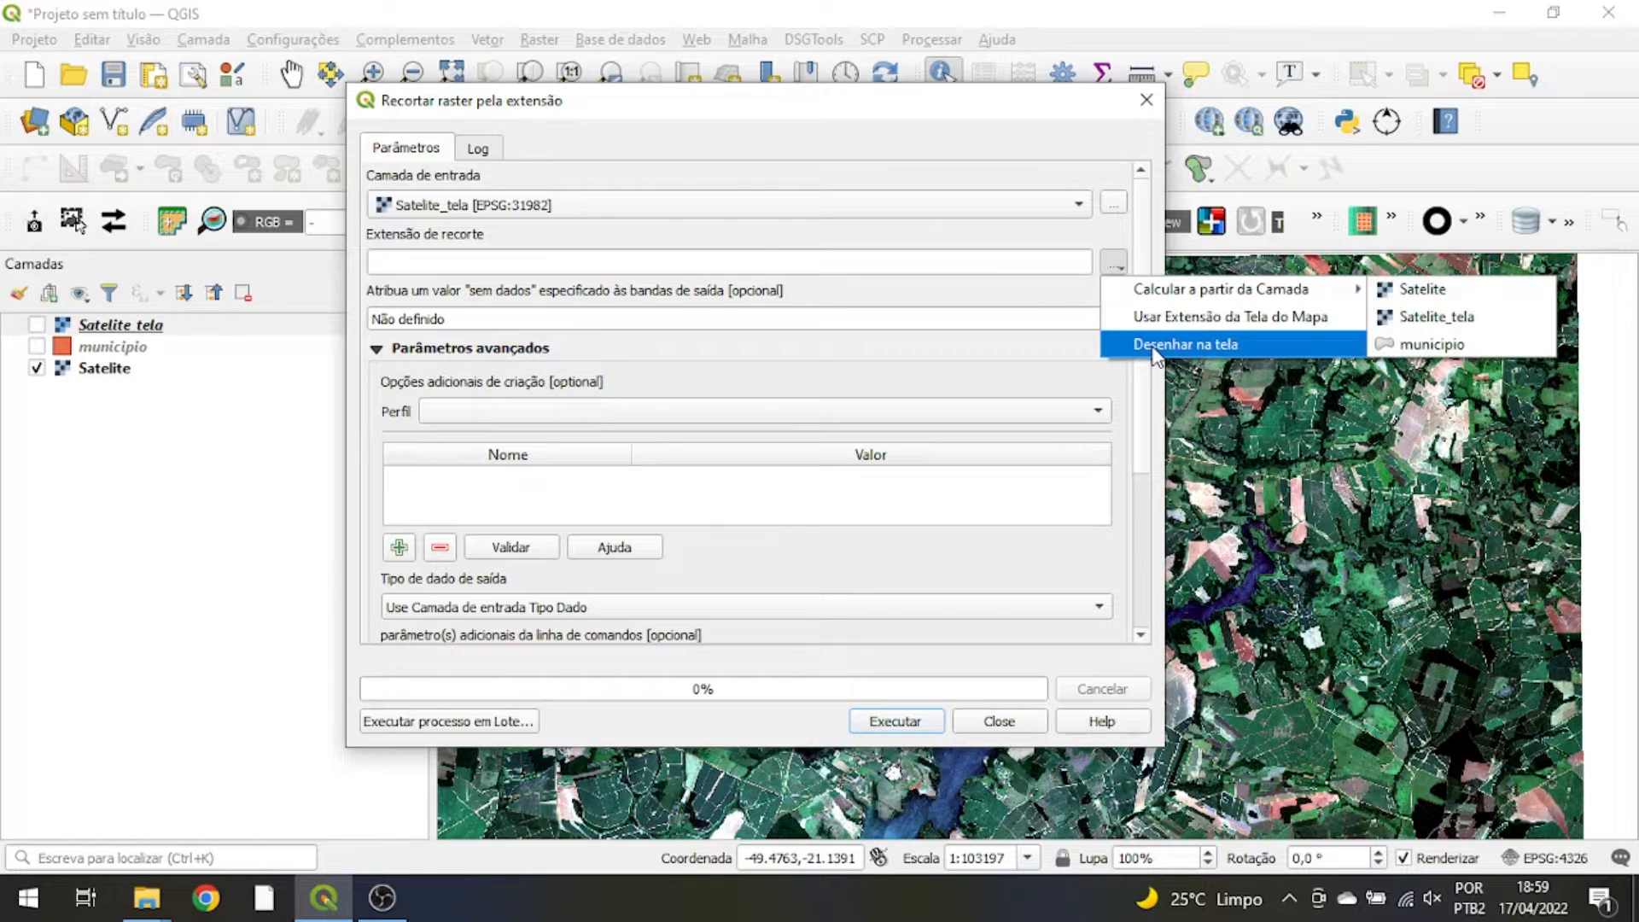
pyautogui.click(1150, 344)
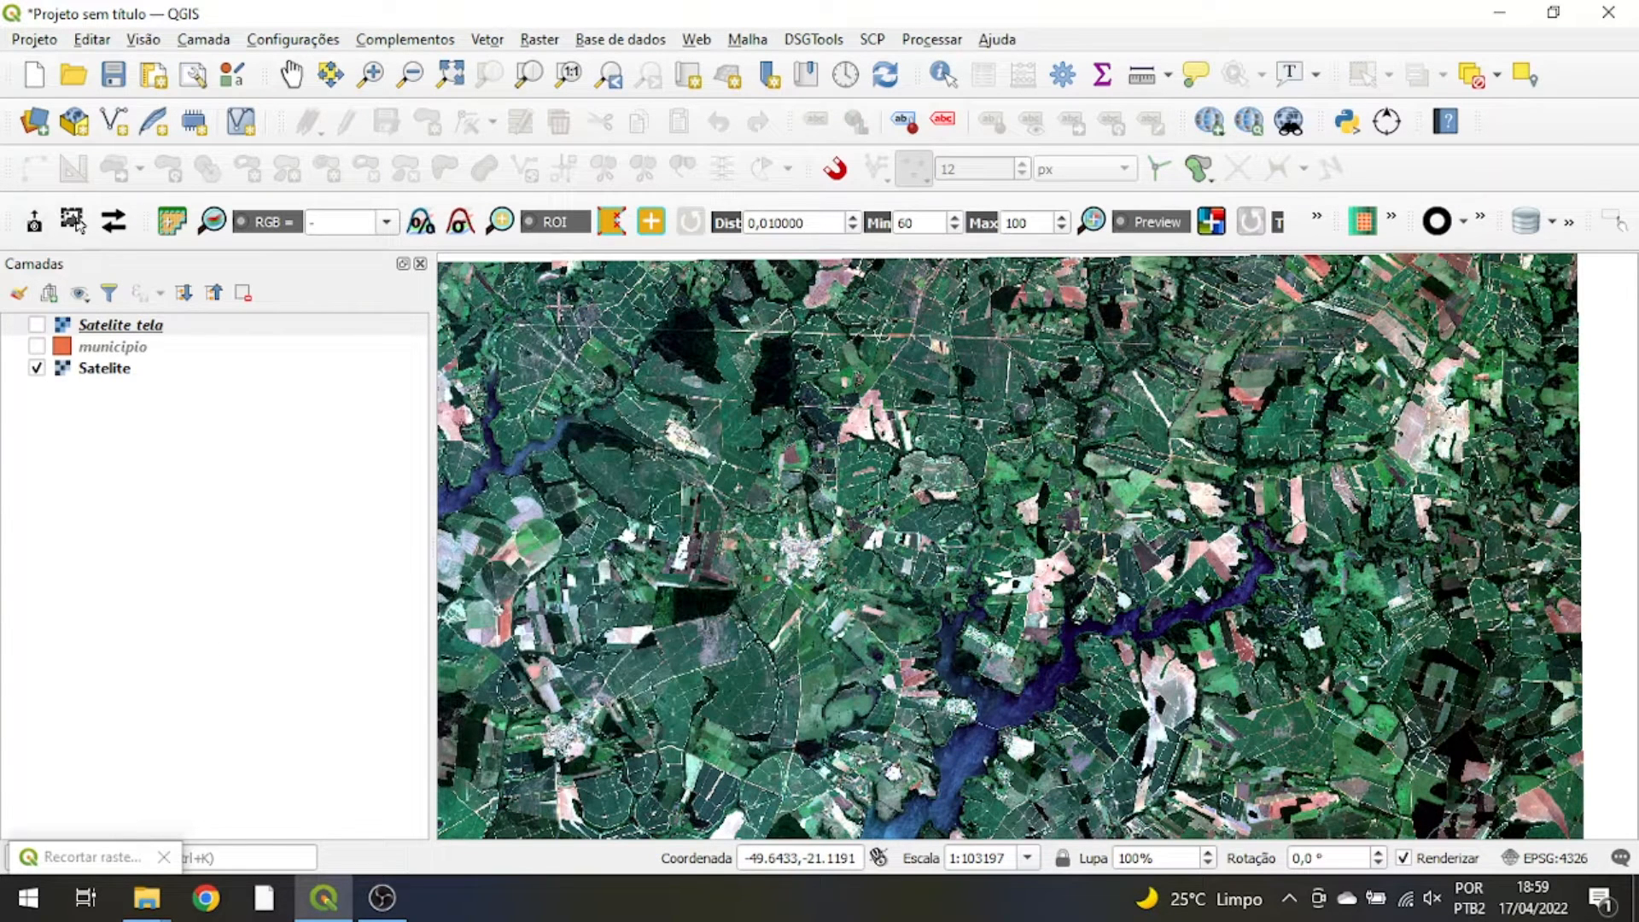
pyautogui.moveTo(559, 305); pyautogui.dragTo(1227, 766)
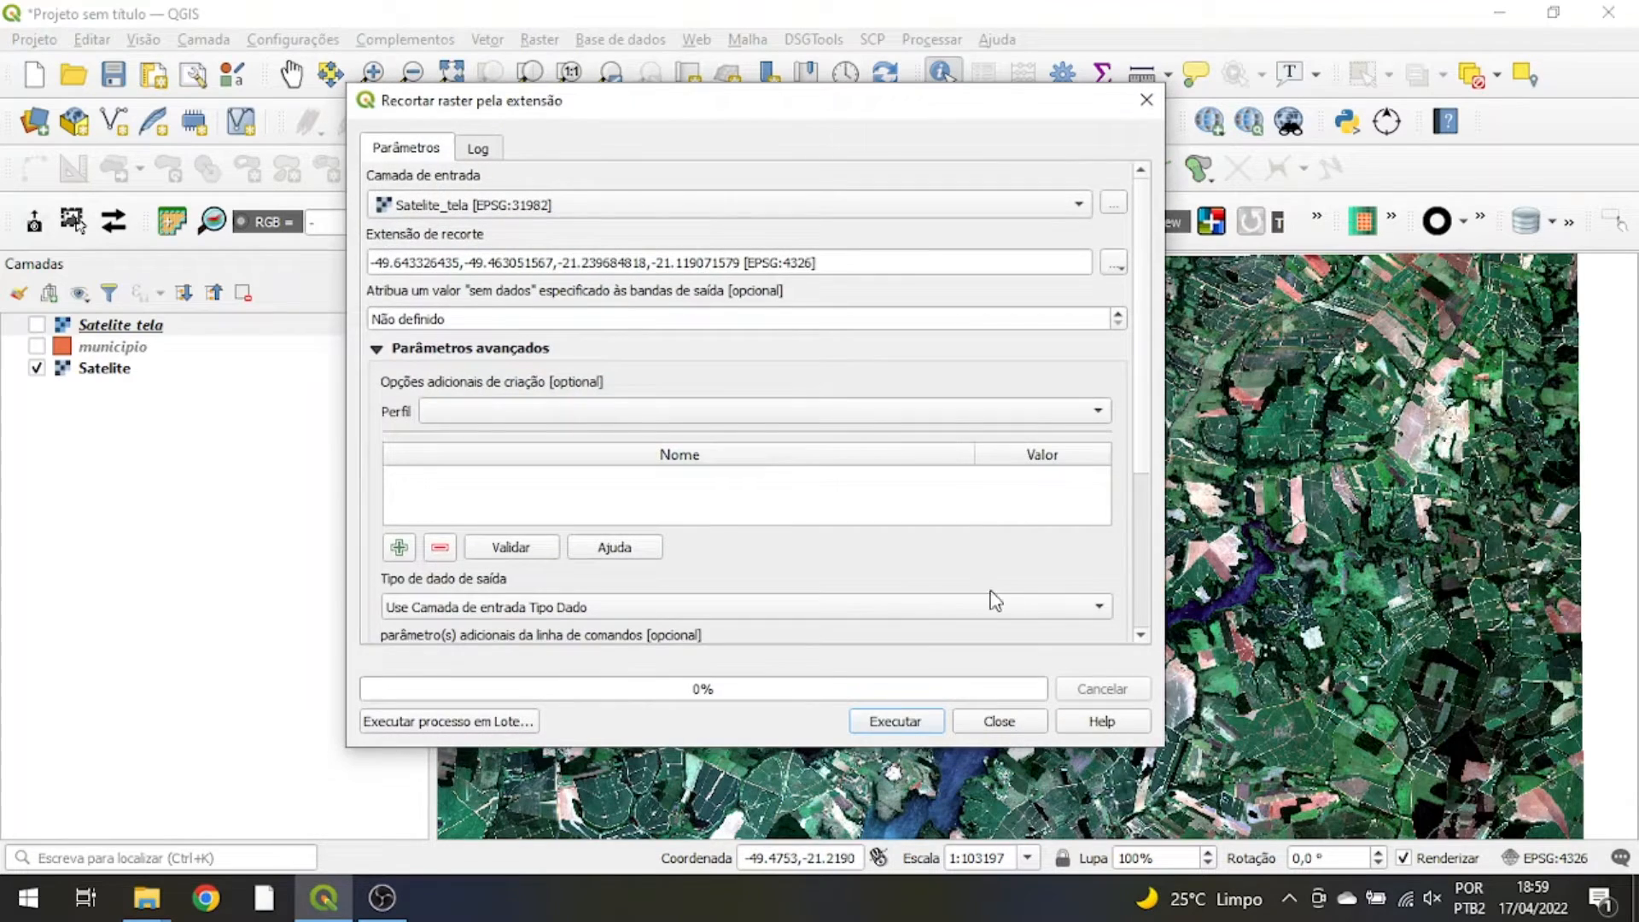
# Save the clipped output as the TIF file Satelite_retangulo in the desktop's qgis folder, and run the clip.
pyautogui.moveTo(461, 107); pyautogui.dragTo(549, 108)
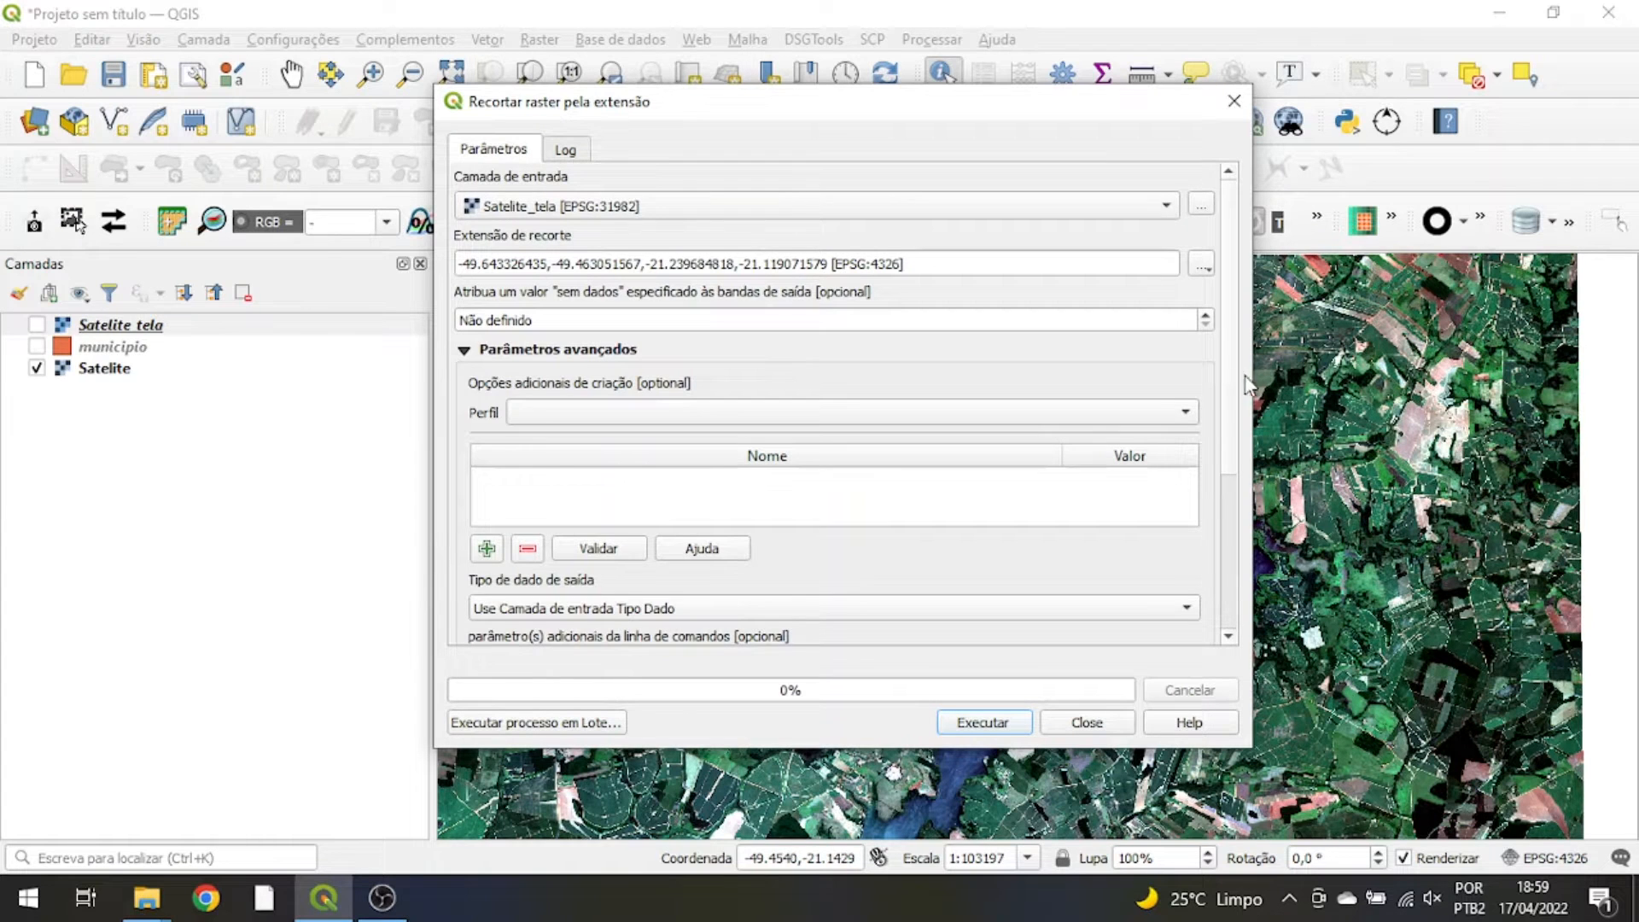
pyautogui.scroll(-3, 1196, 494)
pyautogui.click(1197, 494)
pyautogui.click(1255, 536)
pyautogui.click(840, 378)
pyautogui.doubleClick(706, 573)
pyautogui.click(713, 573)
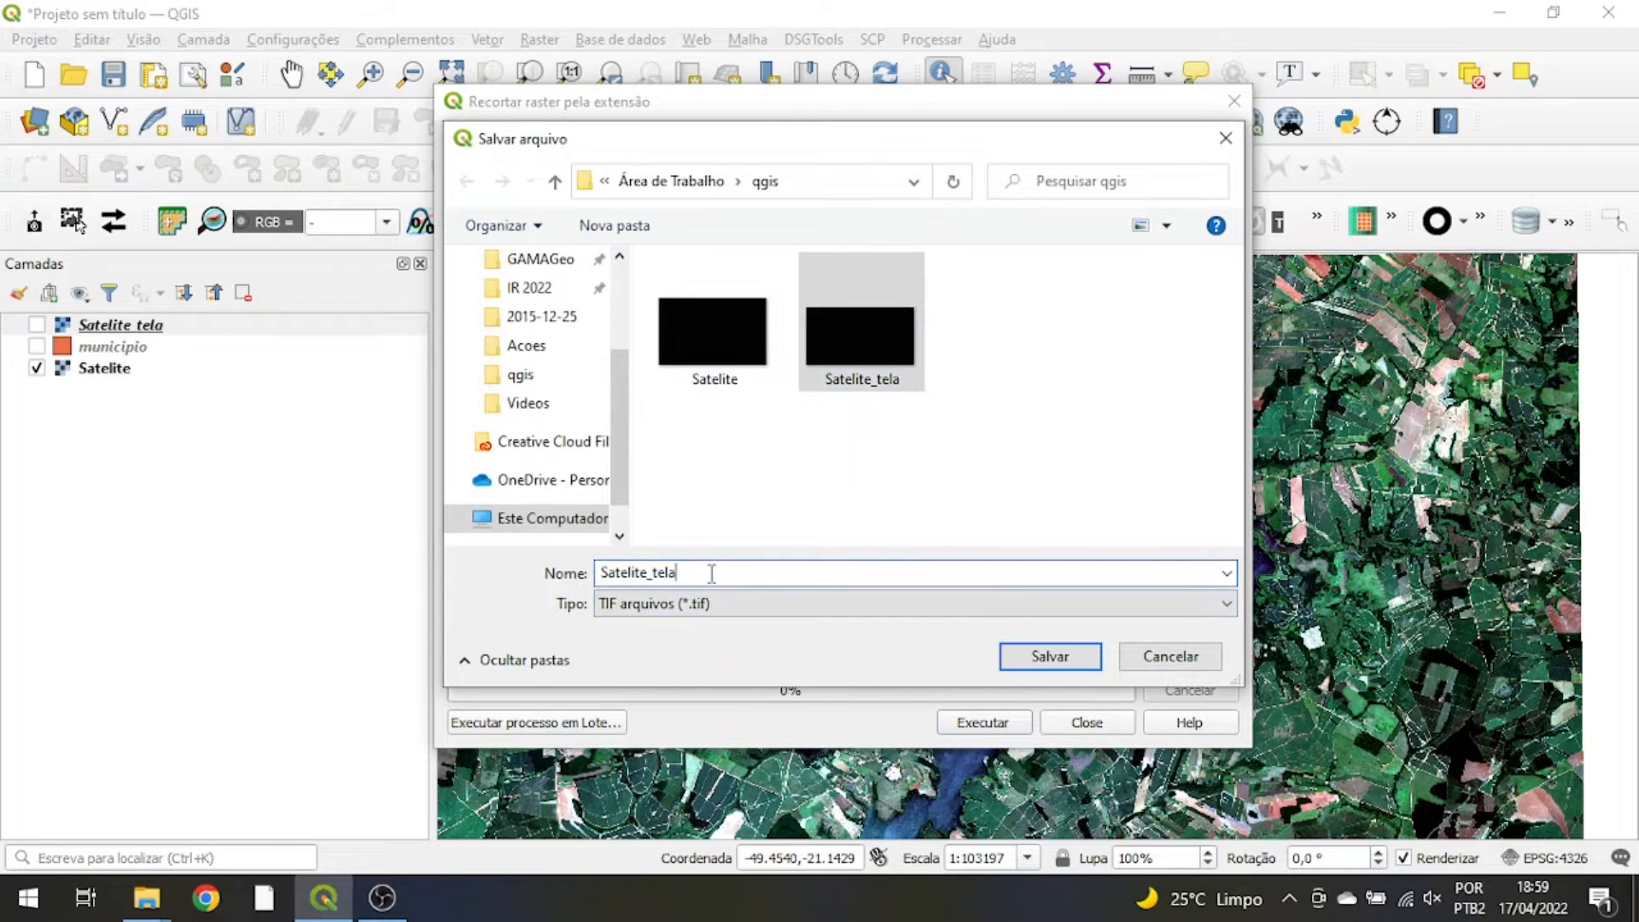
pyautogui.press('BackSpace')
pyautogui.press('BackSpace')
pyautogui.press('BackSpace')
pyautogui.press('BackSpace')
pyautogui.write('ret')
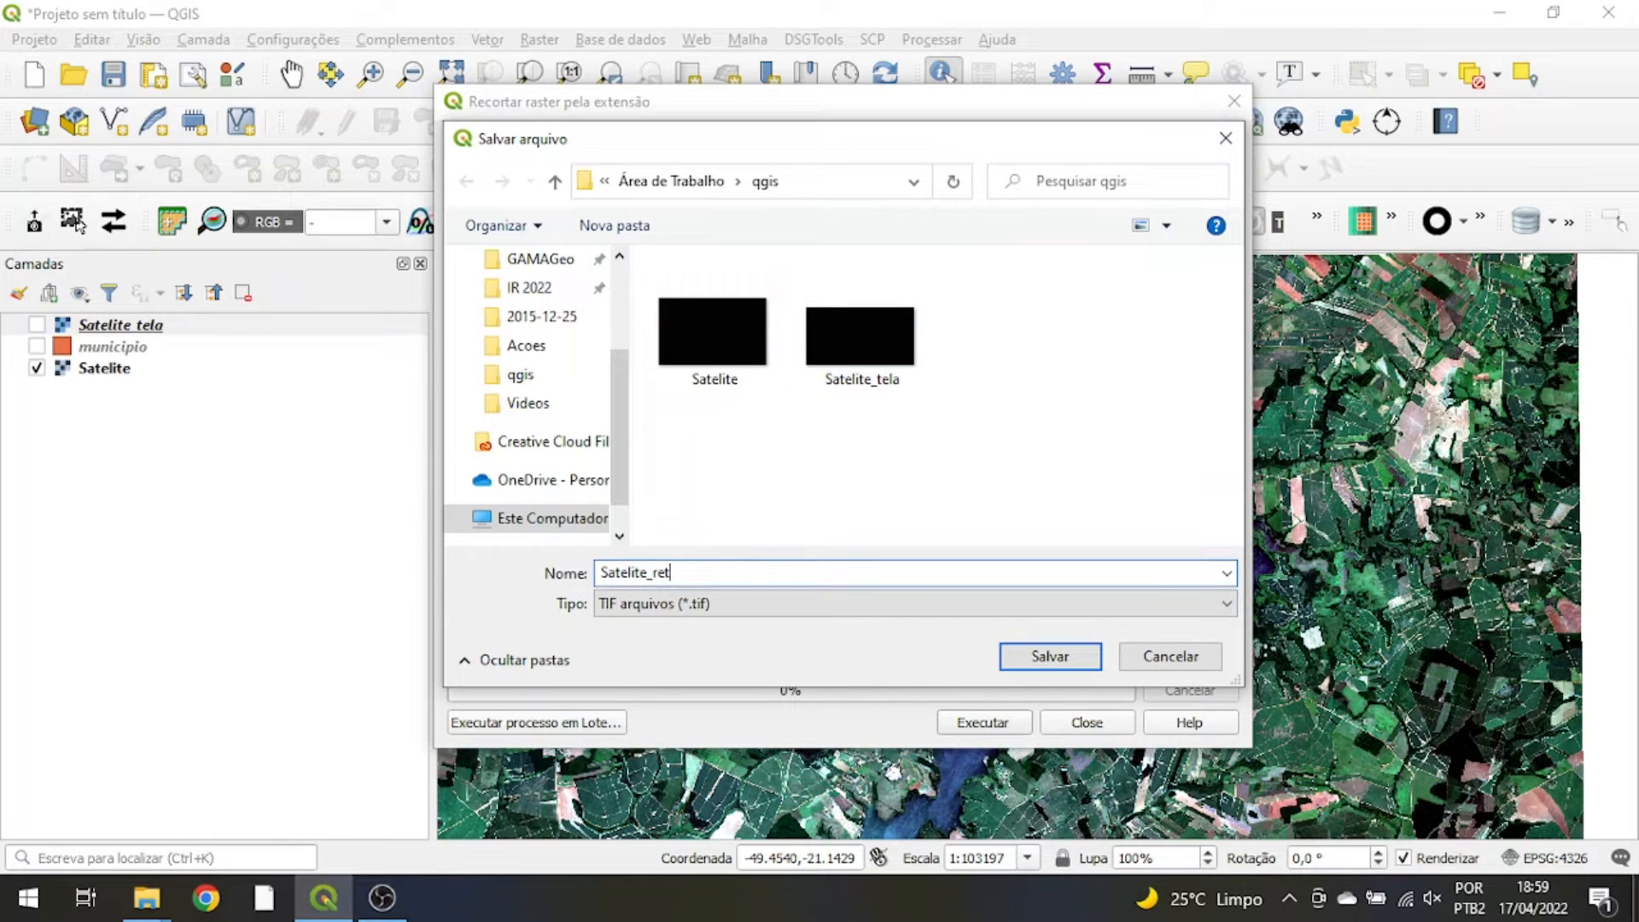
pyautogui.write('angulo')
pyautogui.click(1007, 672)
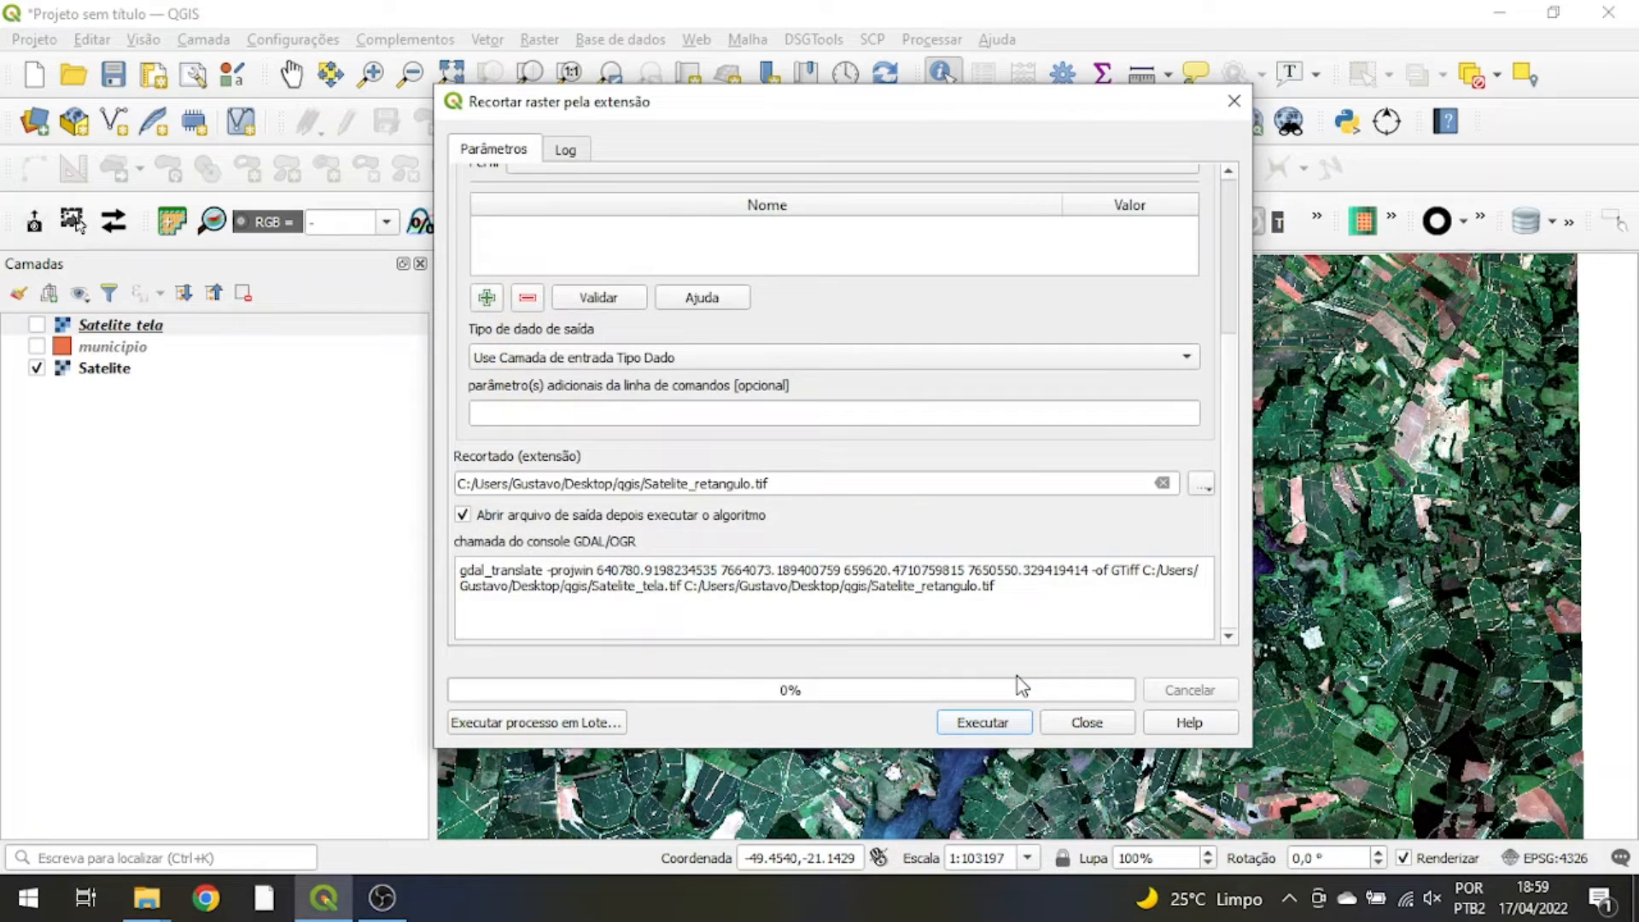
pyautogui.click(989, 725)
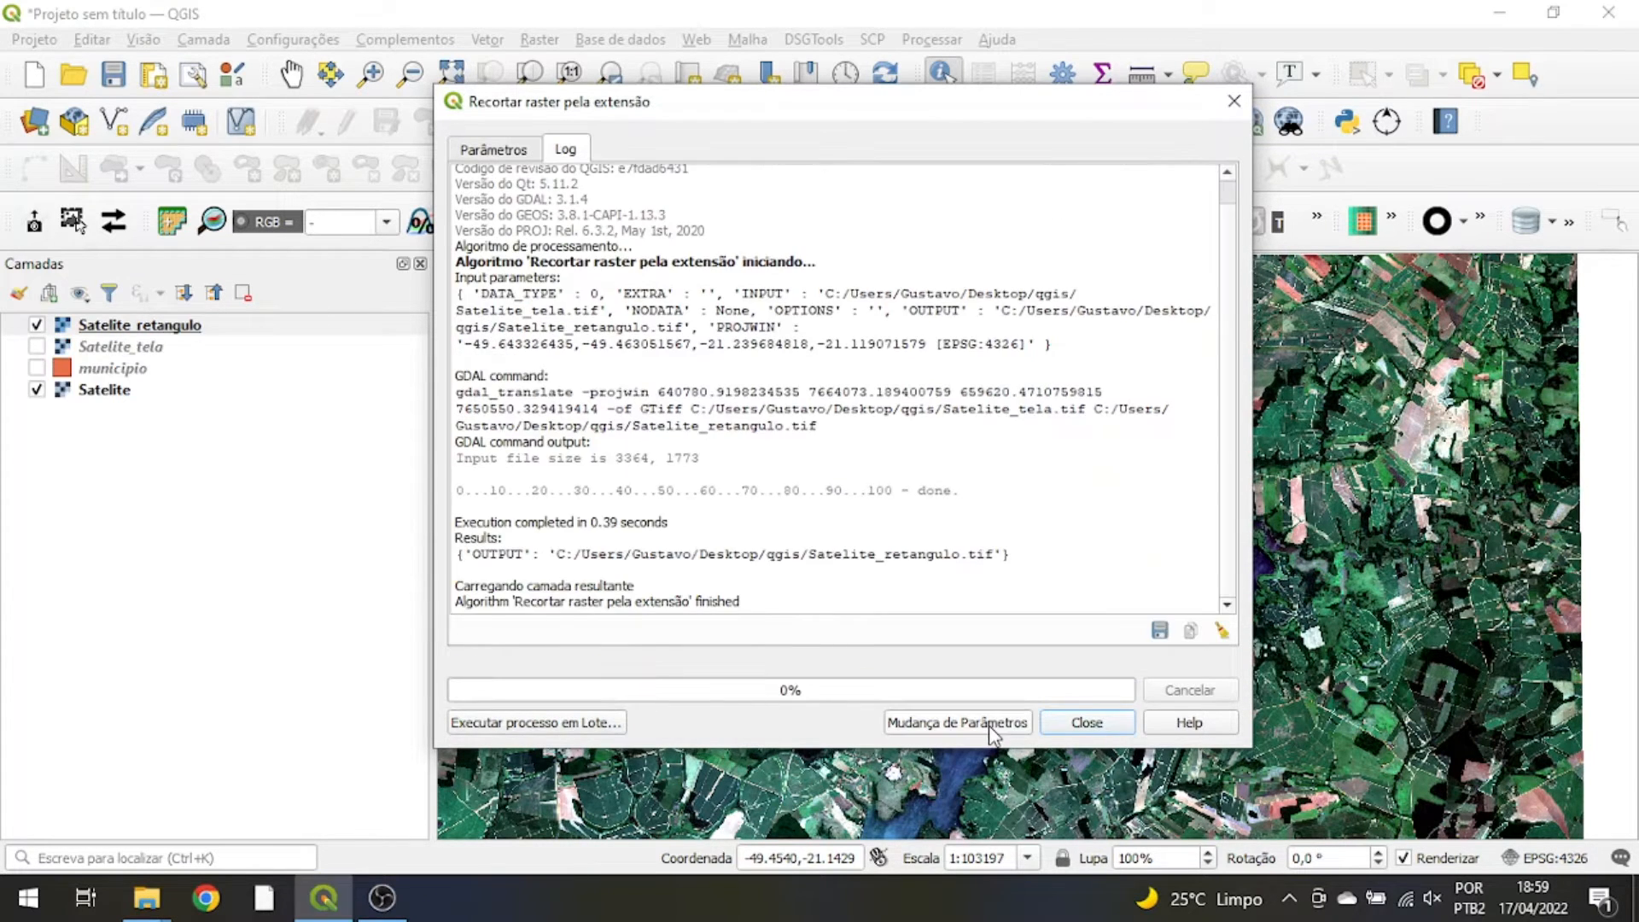
pyautogui.click(1086, 724)
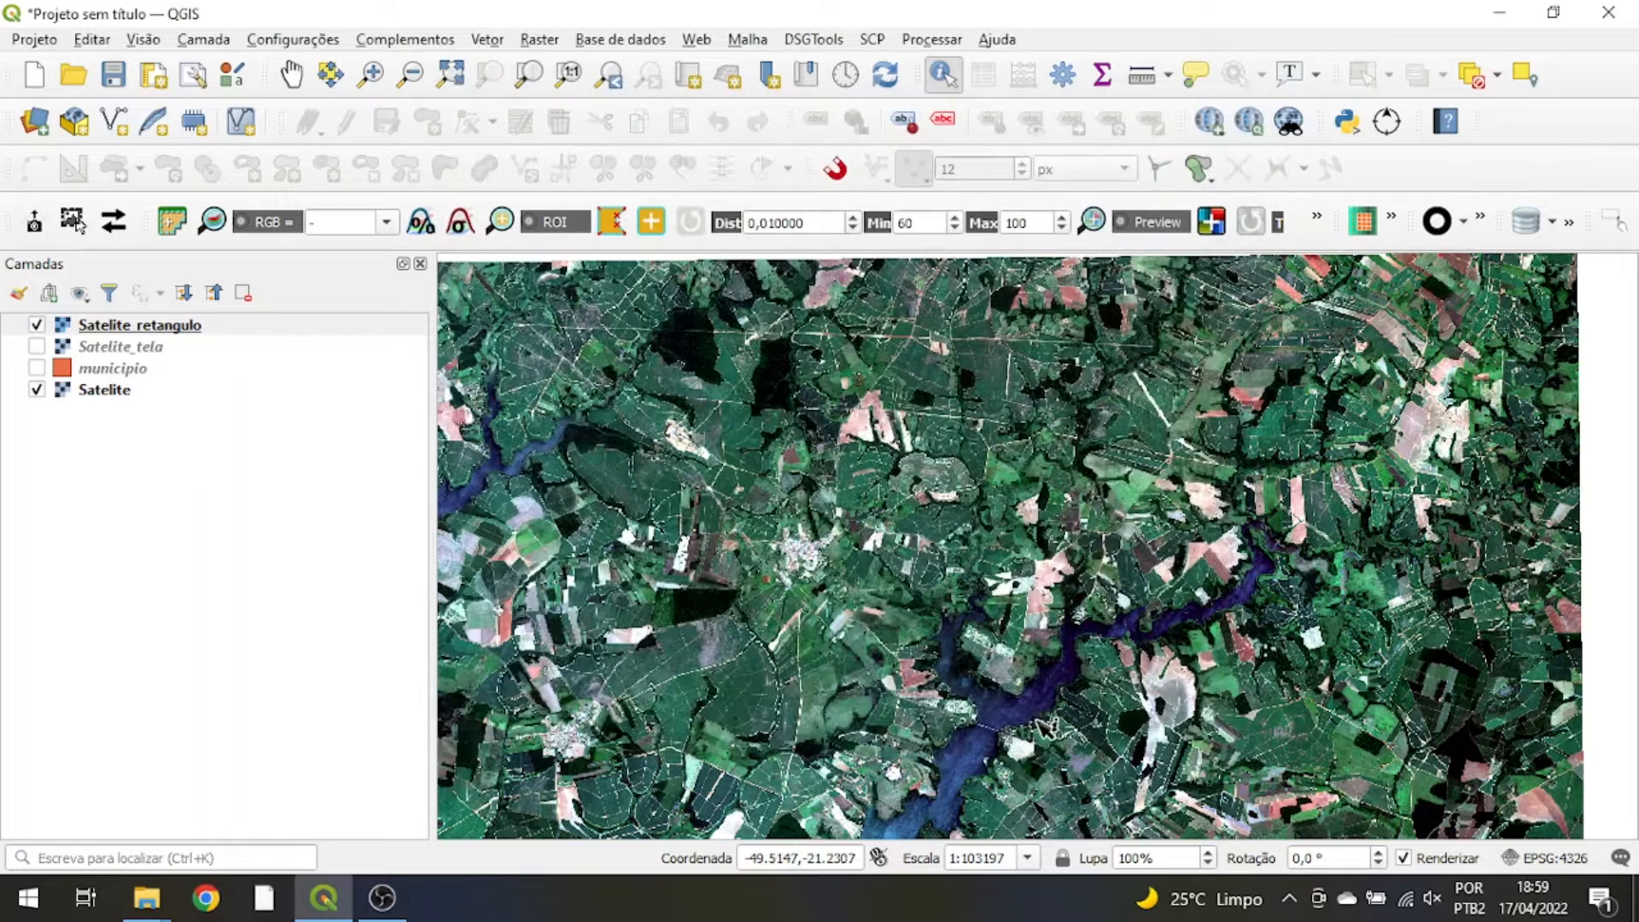
# Compare the Satelite_retangulo clip with the original by toggling Satelite's visibility, leaving Satelite shown and Satelite_retangulo hidden.
pyautogui.click(37, 391)
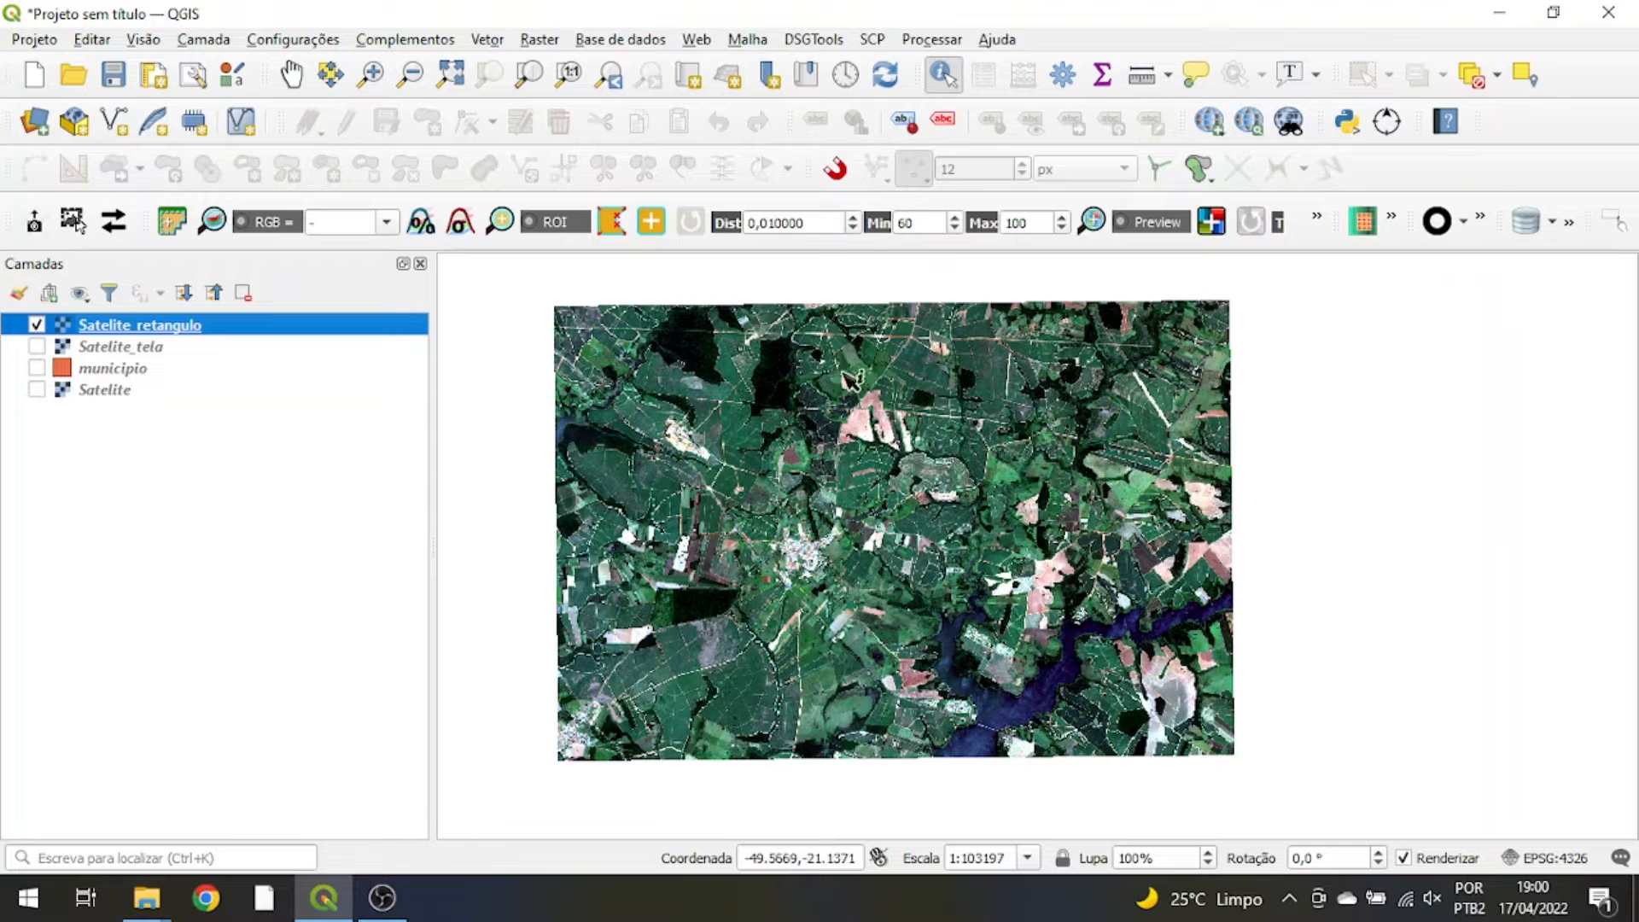
pyautogui.click(37, 390)
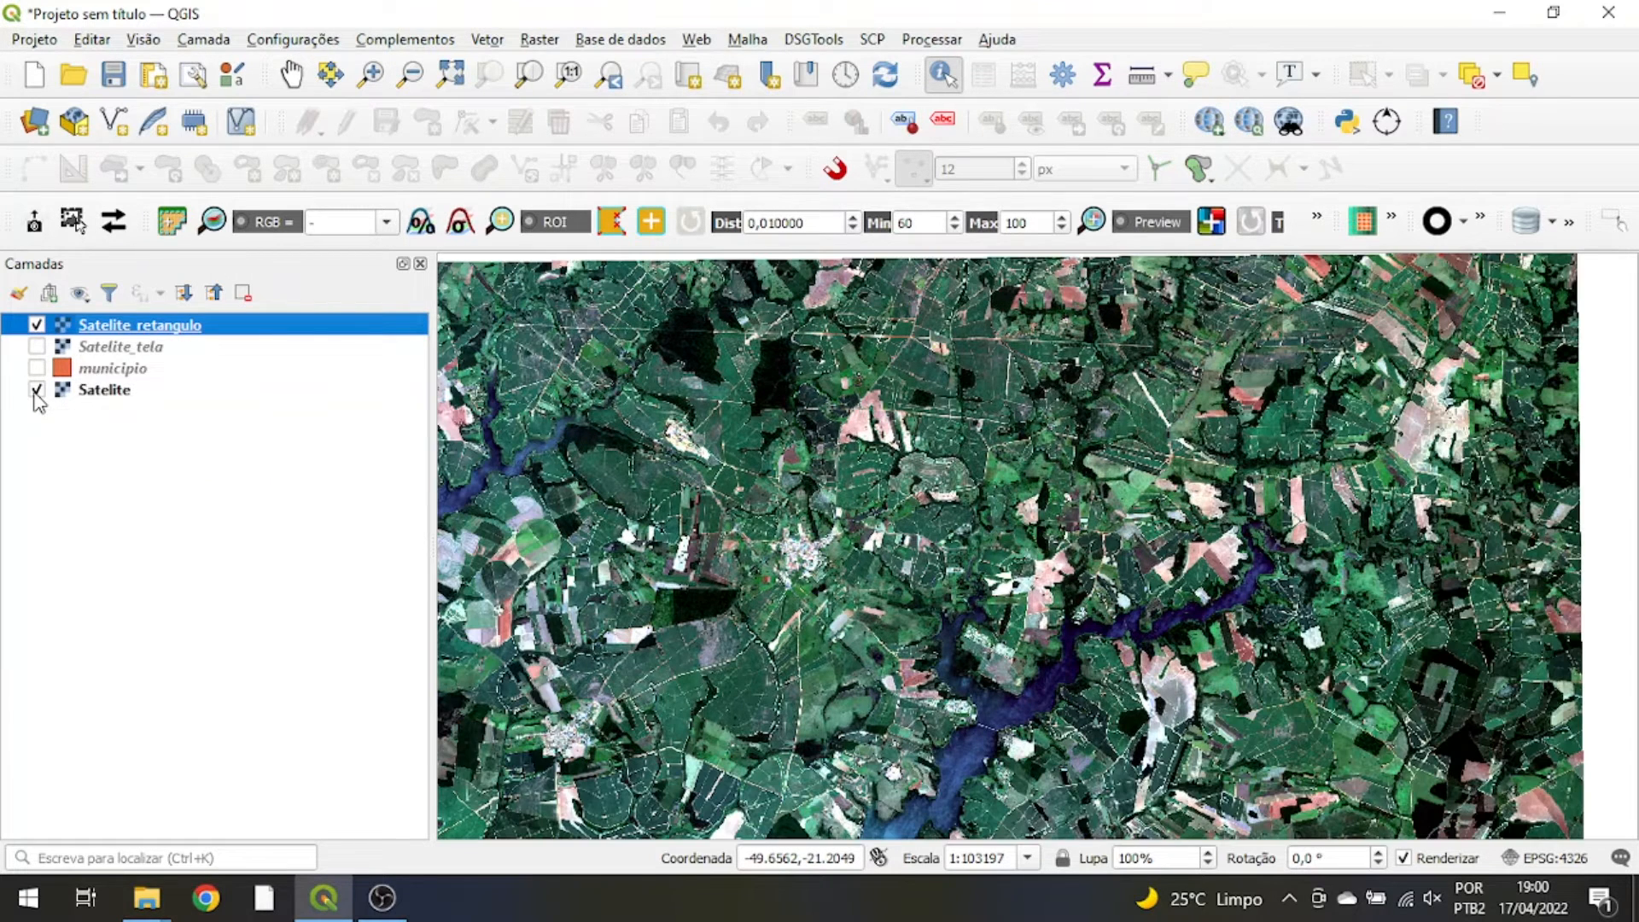
pyautogui.click(37, 325)
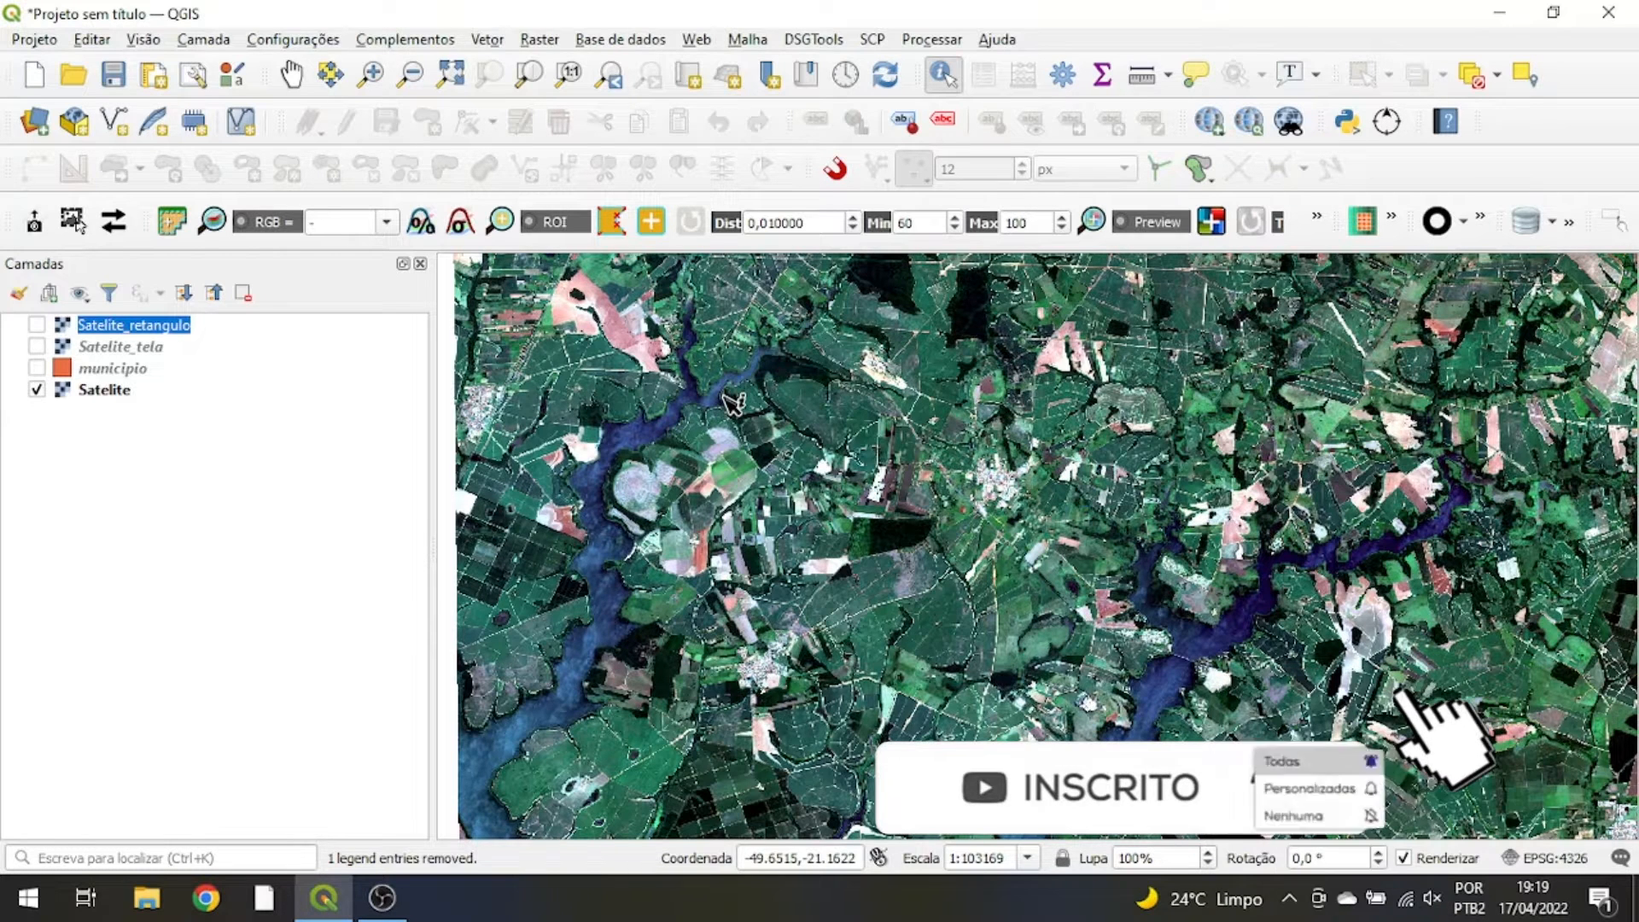
pyautogui.click(116, 552)
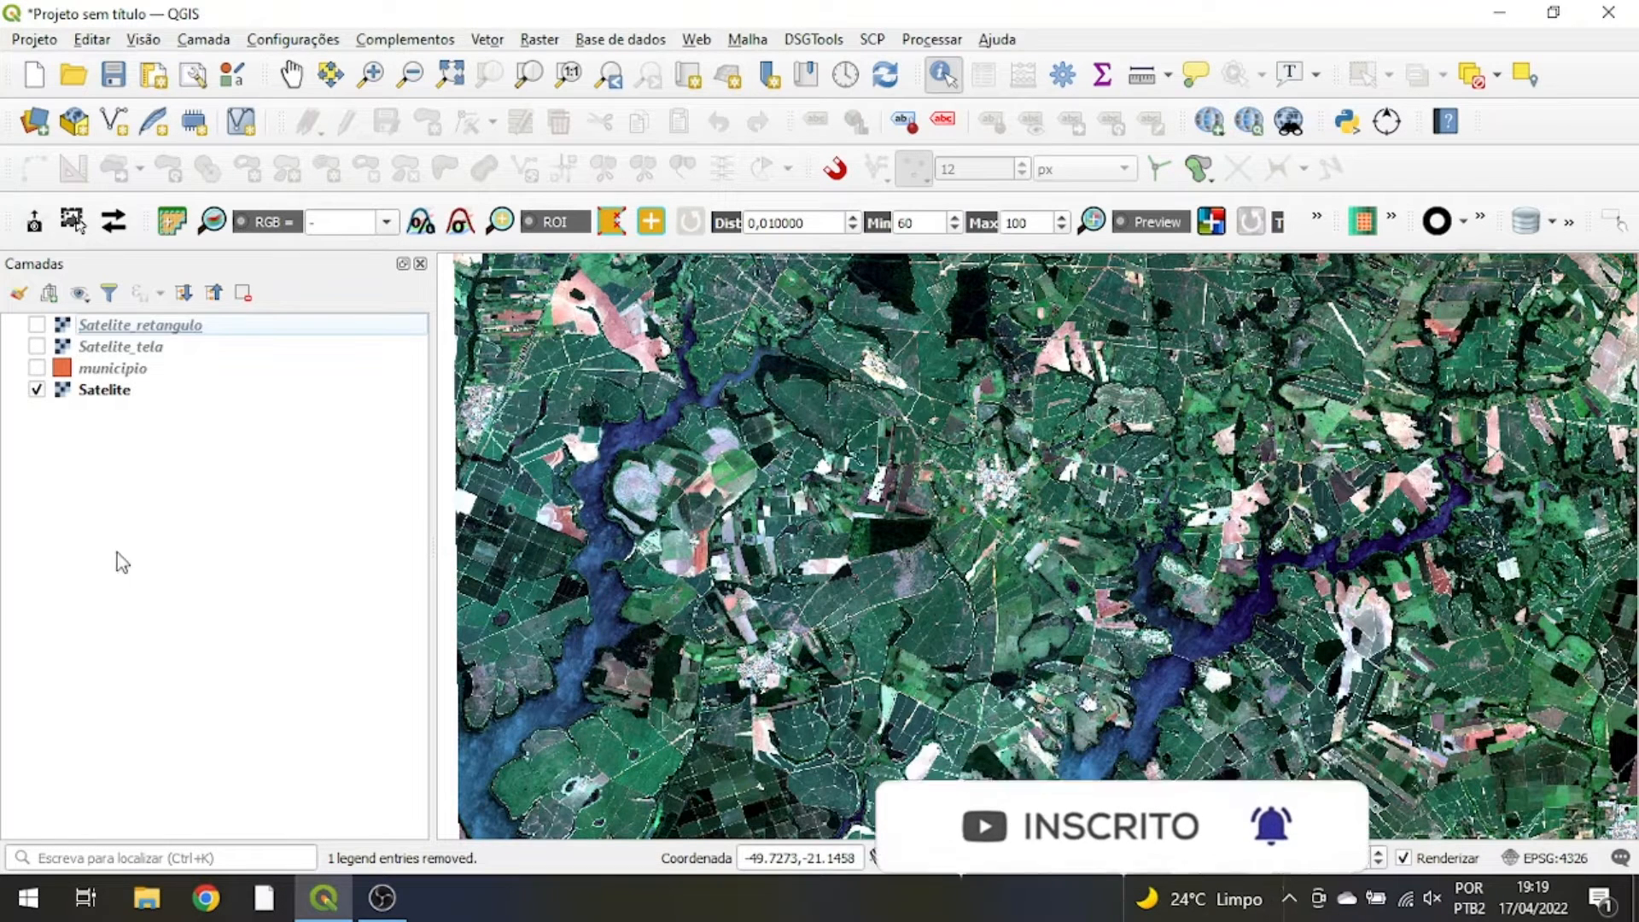
# Show the municipio layer over Satelite and examine closely how its western boundary cuts across the raster's pixels.
pyautogui.click(36, 370)
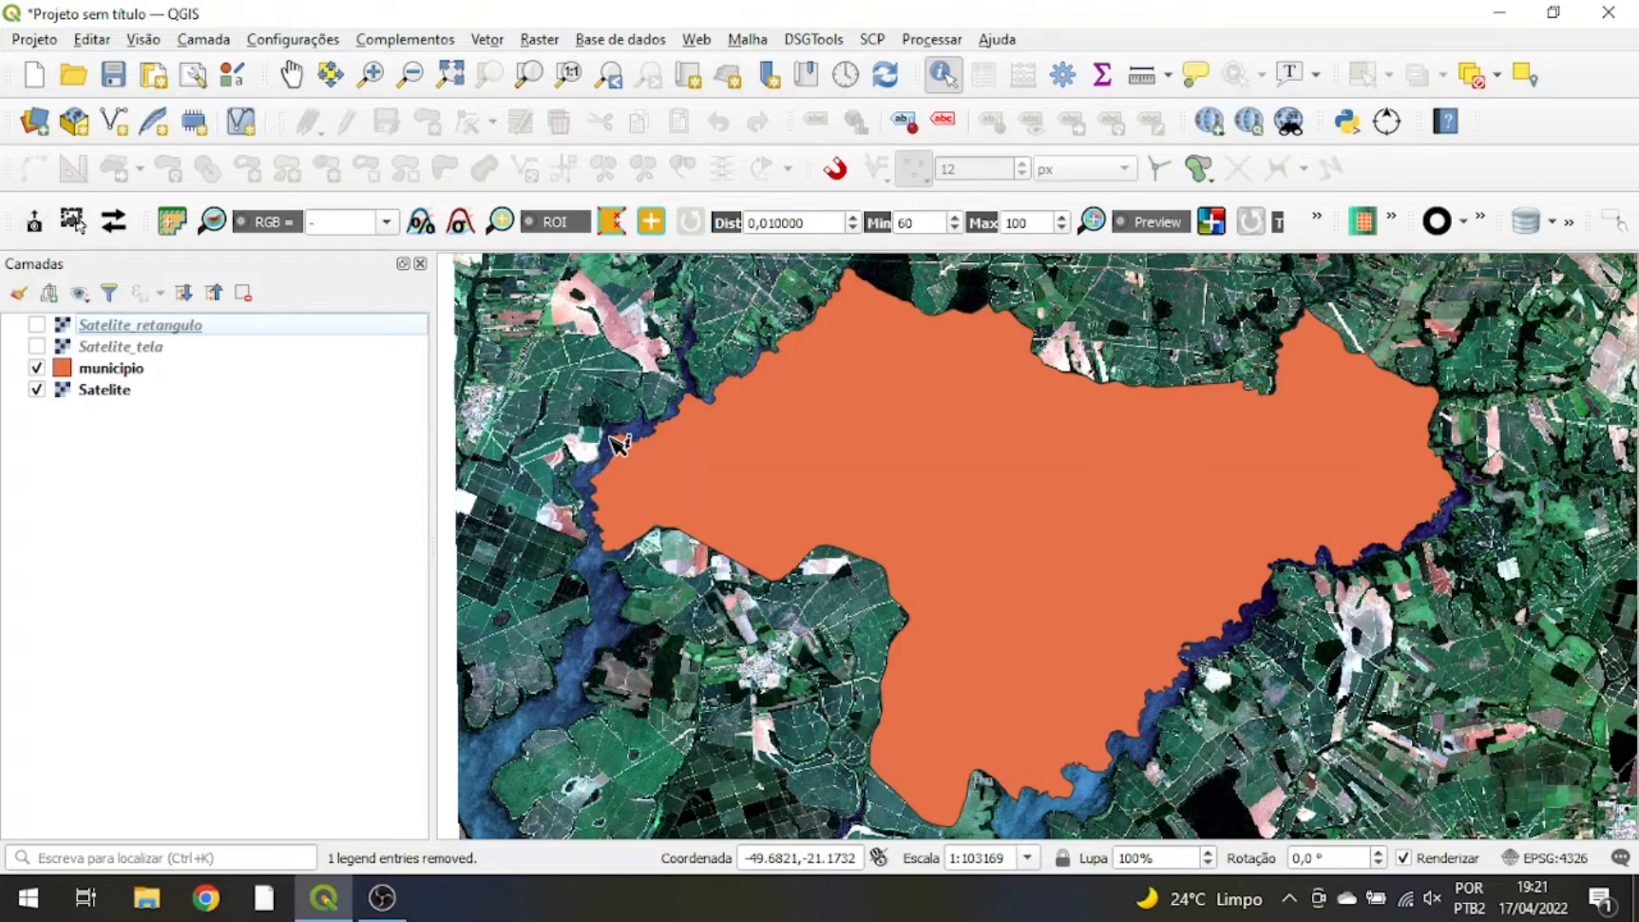
pyautogui.scroll(3, 619, 444)
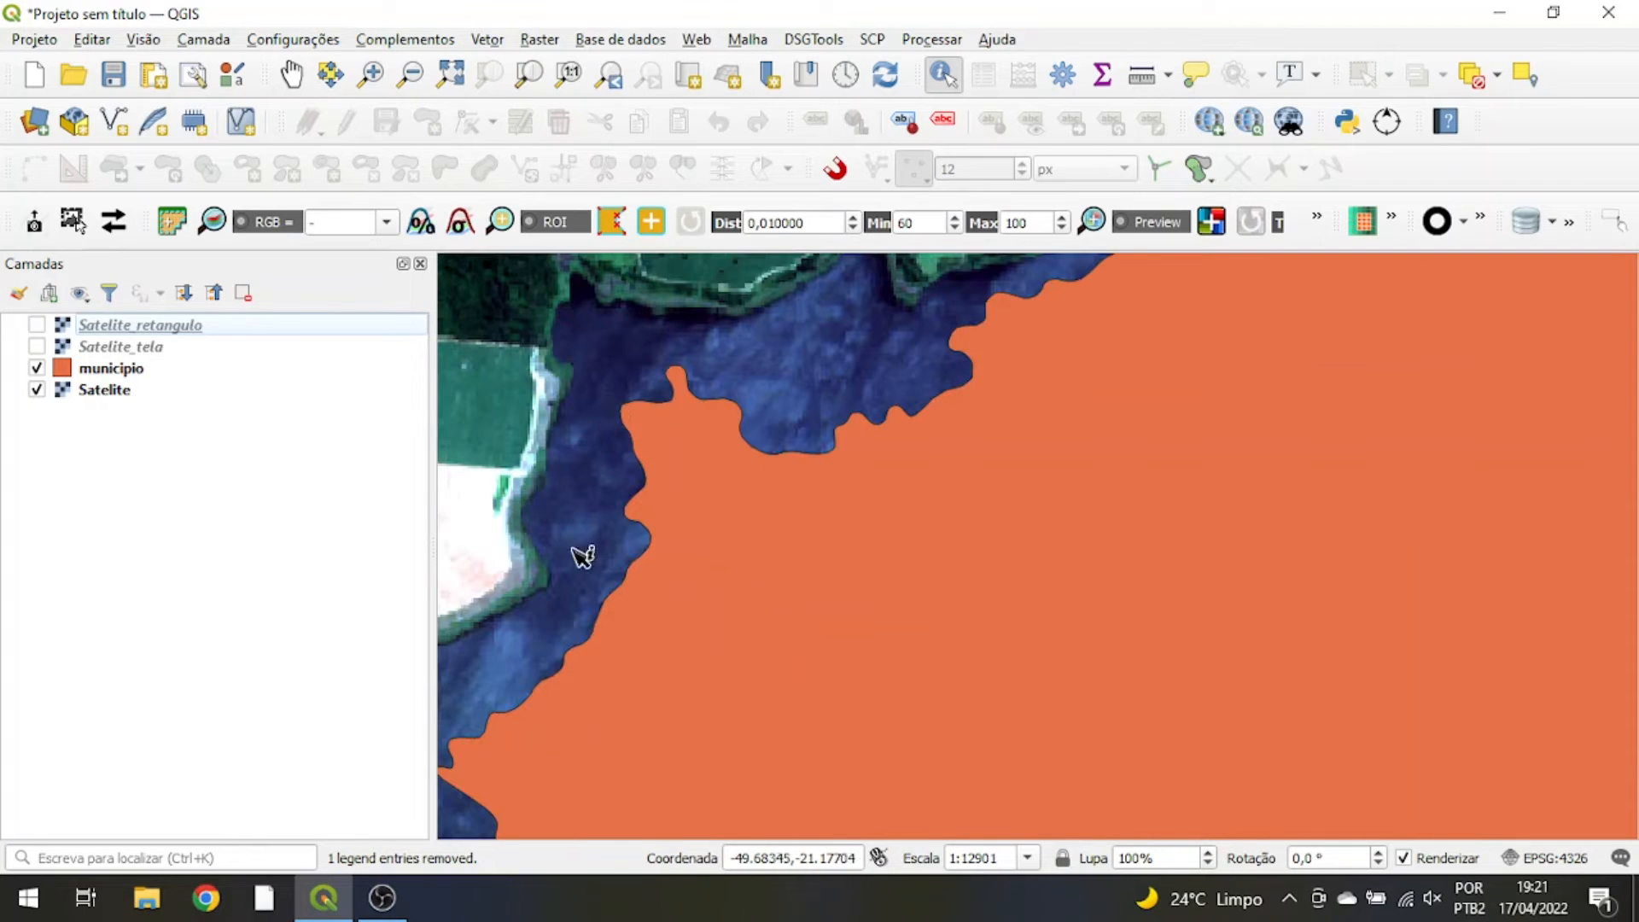
pyautogui.moveTo(596, 574); pyautogui.dragTo(629, 530)
pyautogui.scroll(1, 629, 522)
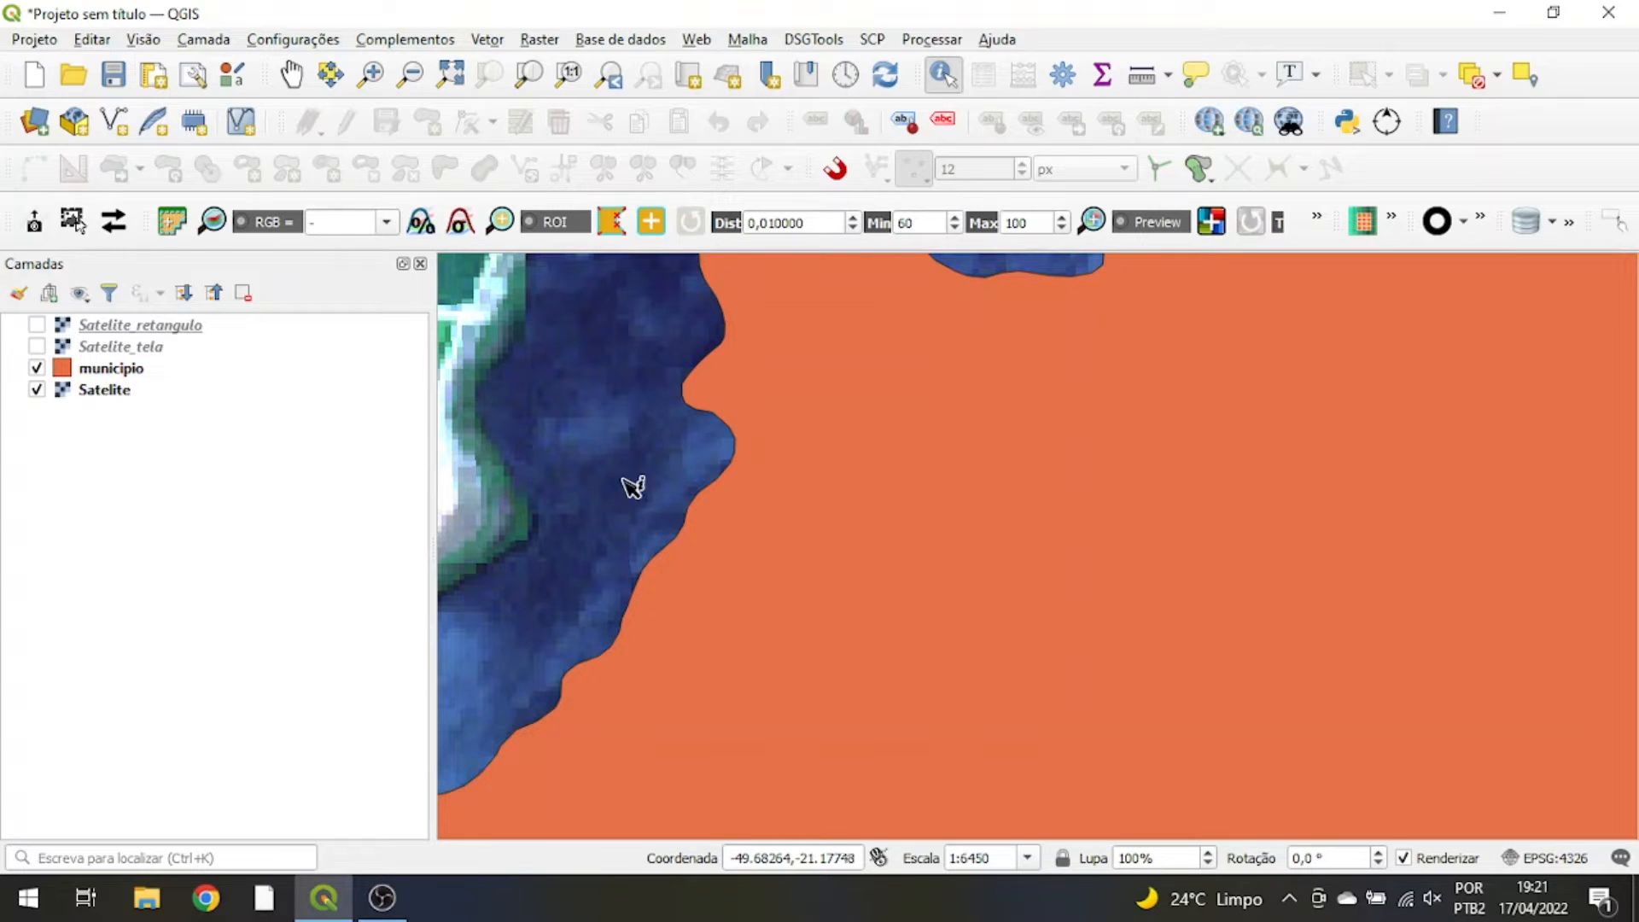
pyautogui.scroll(2, 670, 407)
pyautogui.scroll(2, 853, 506)
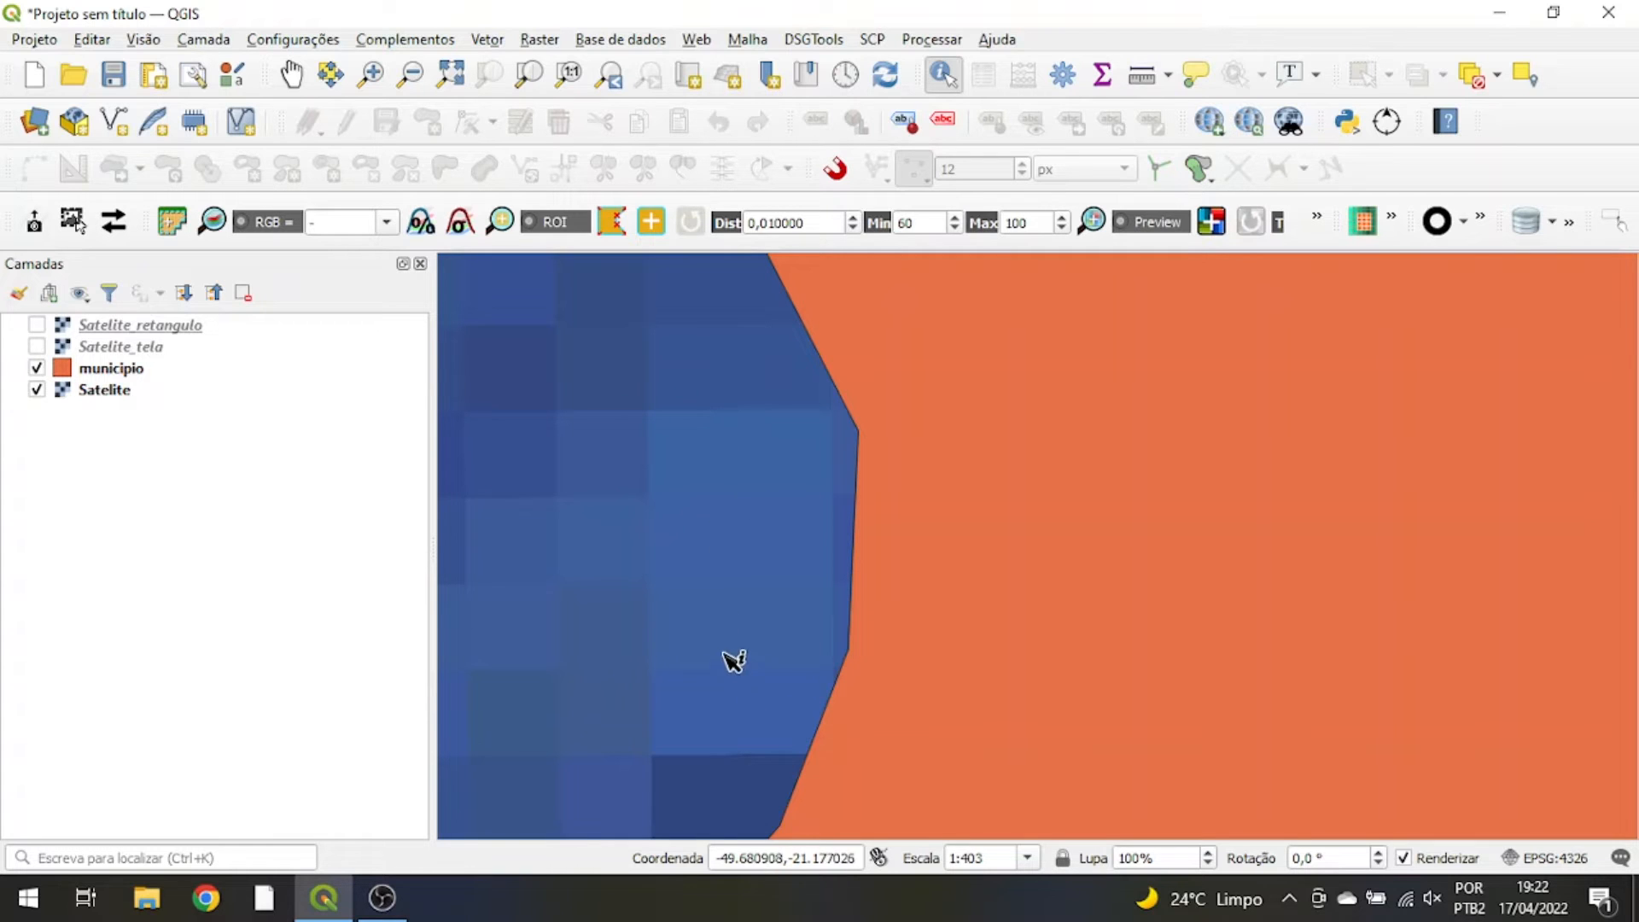
pyautogui.scroll(-1, 734, 607)
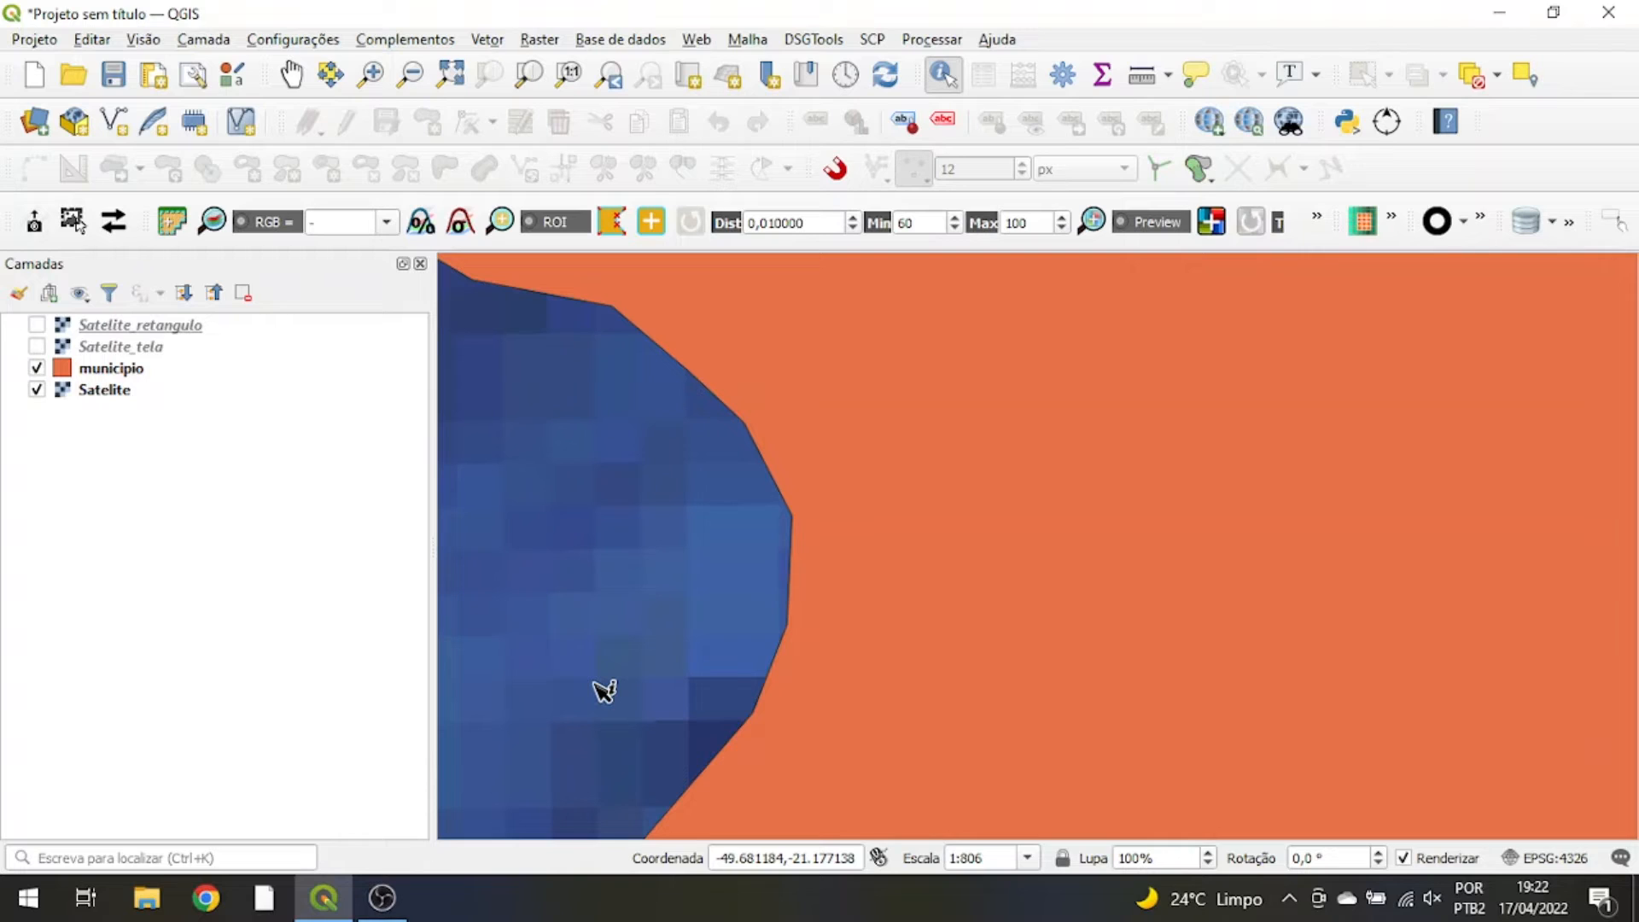
pyautogui.scroll(-7, 794, 501)
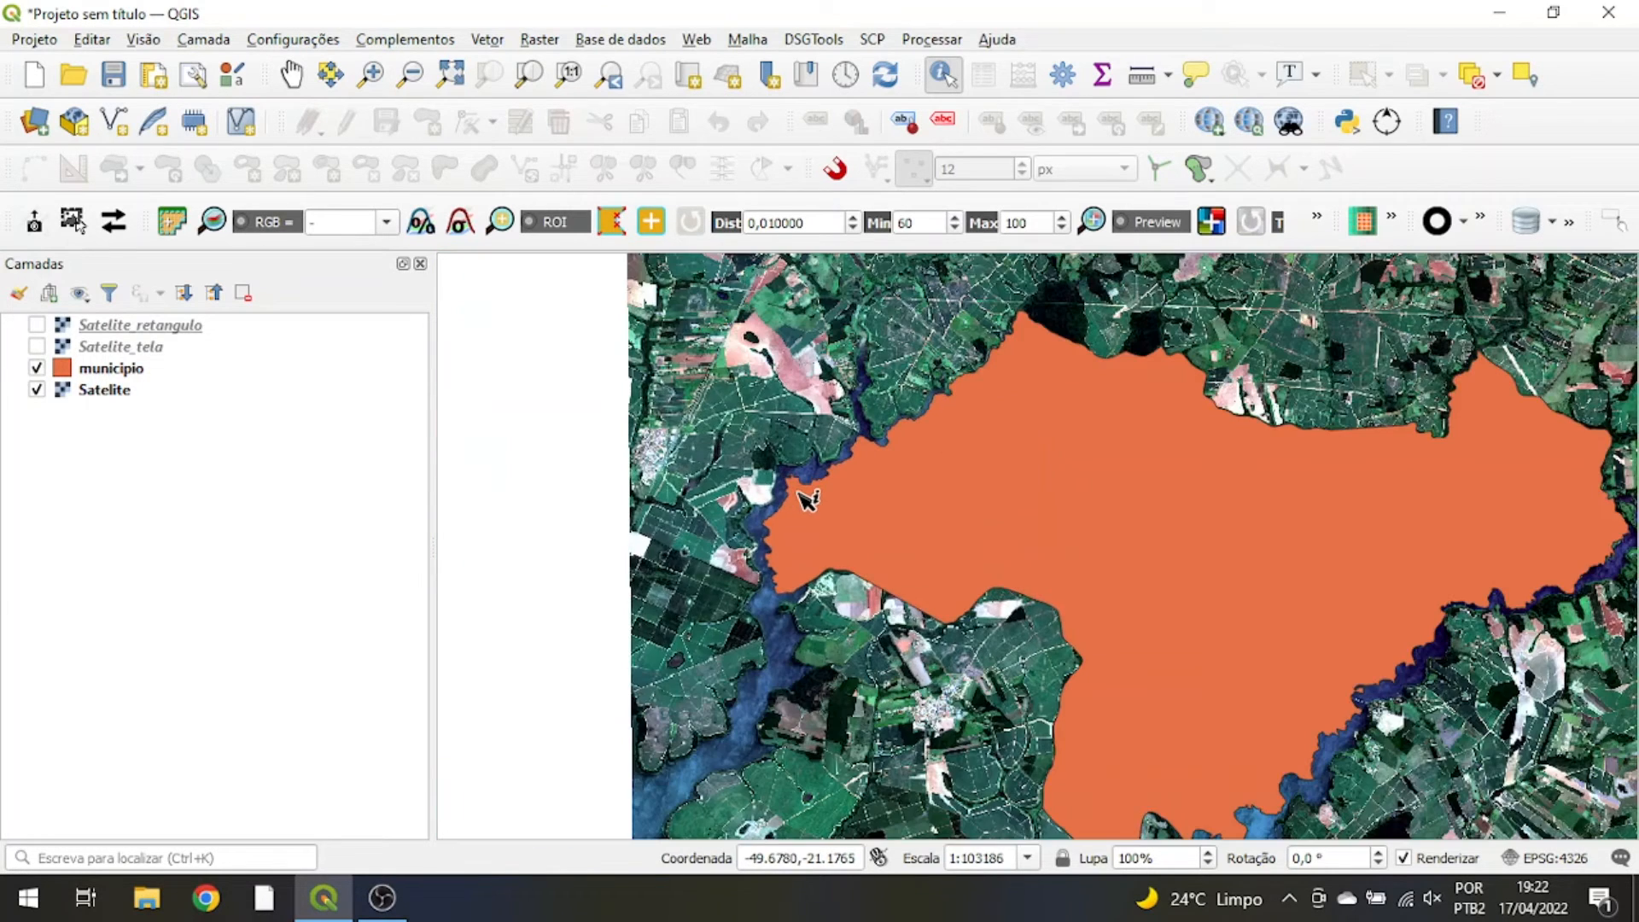
pyautogui.moveTo(1112, 549); pyautogui.dragTo(918, 479)
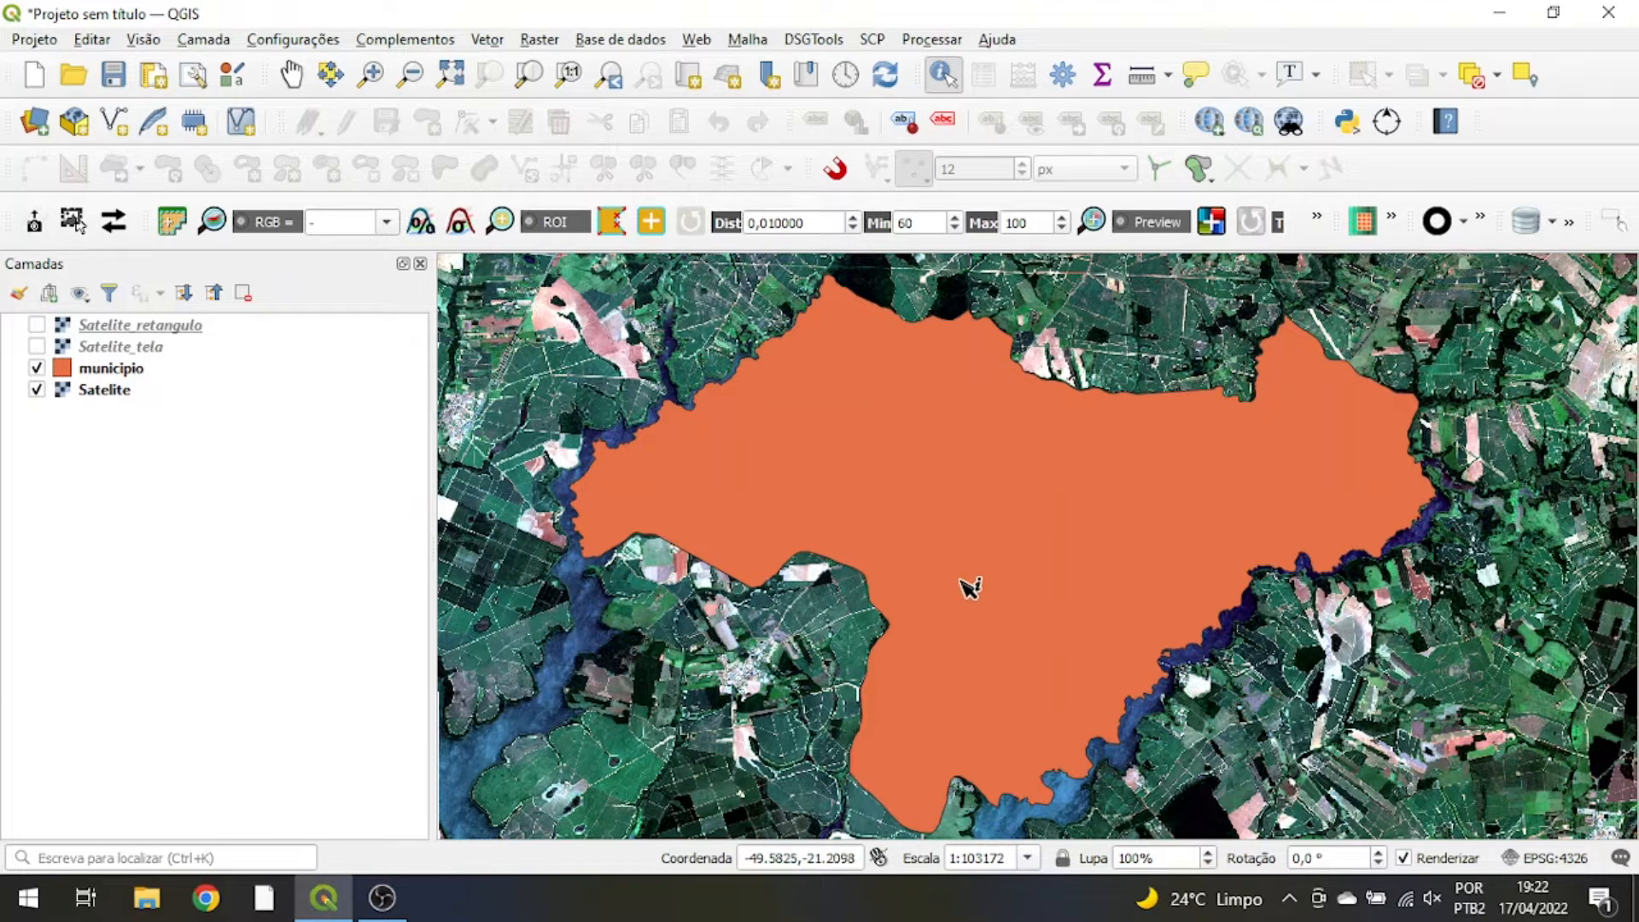
# Start a raster clip by mask layer with Satelite as the input layer and municipio as the mask layer.
pyautogui.click(530, 45)
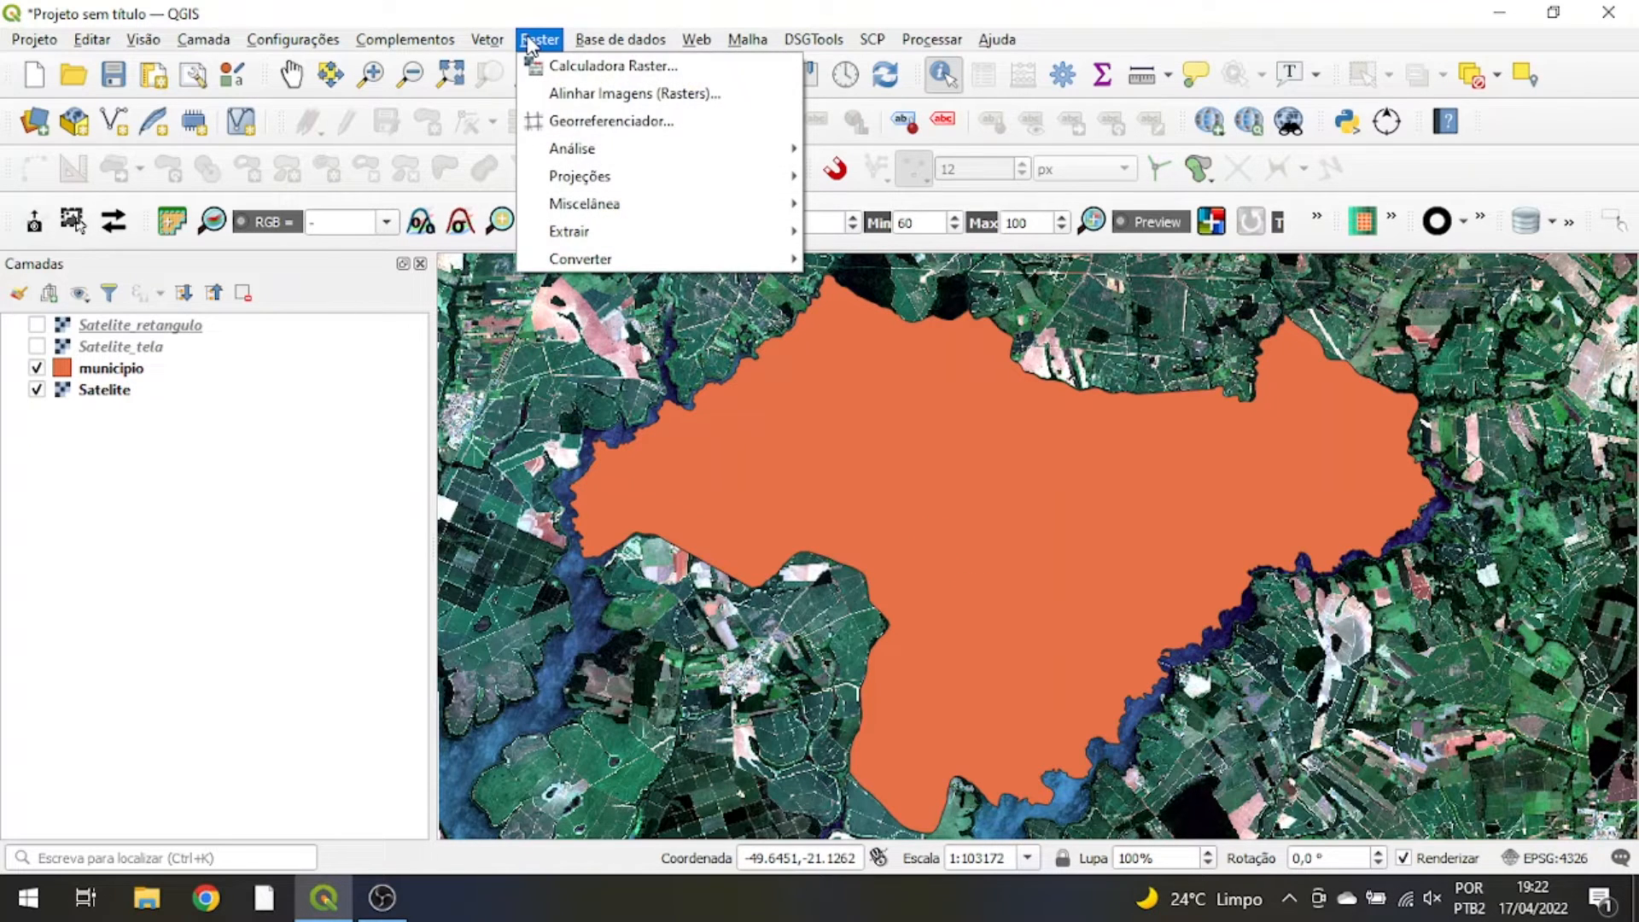
pyautogui.moveTo(576, 230)
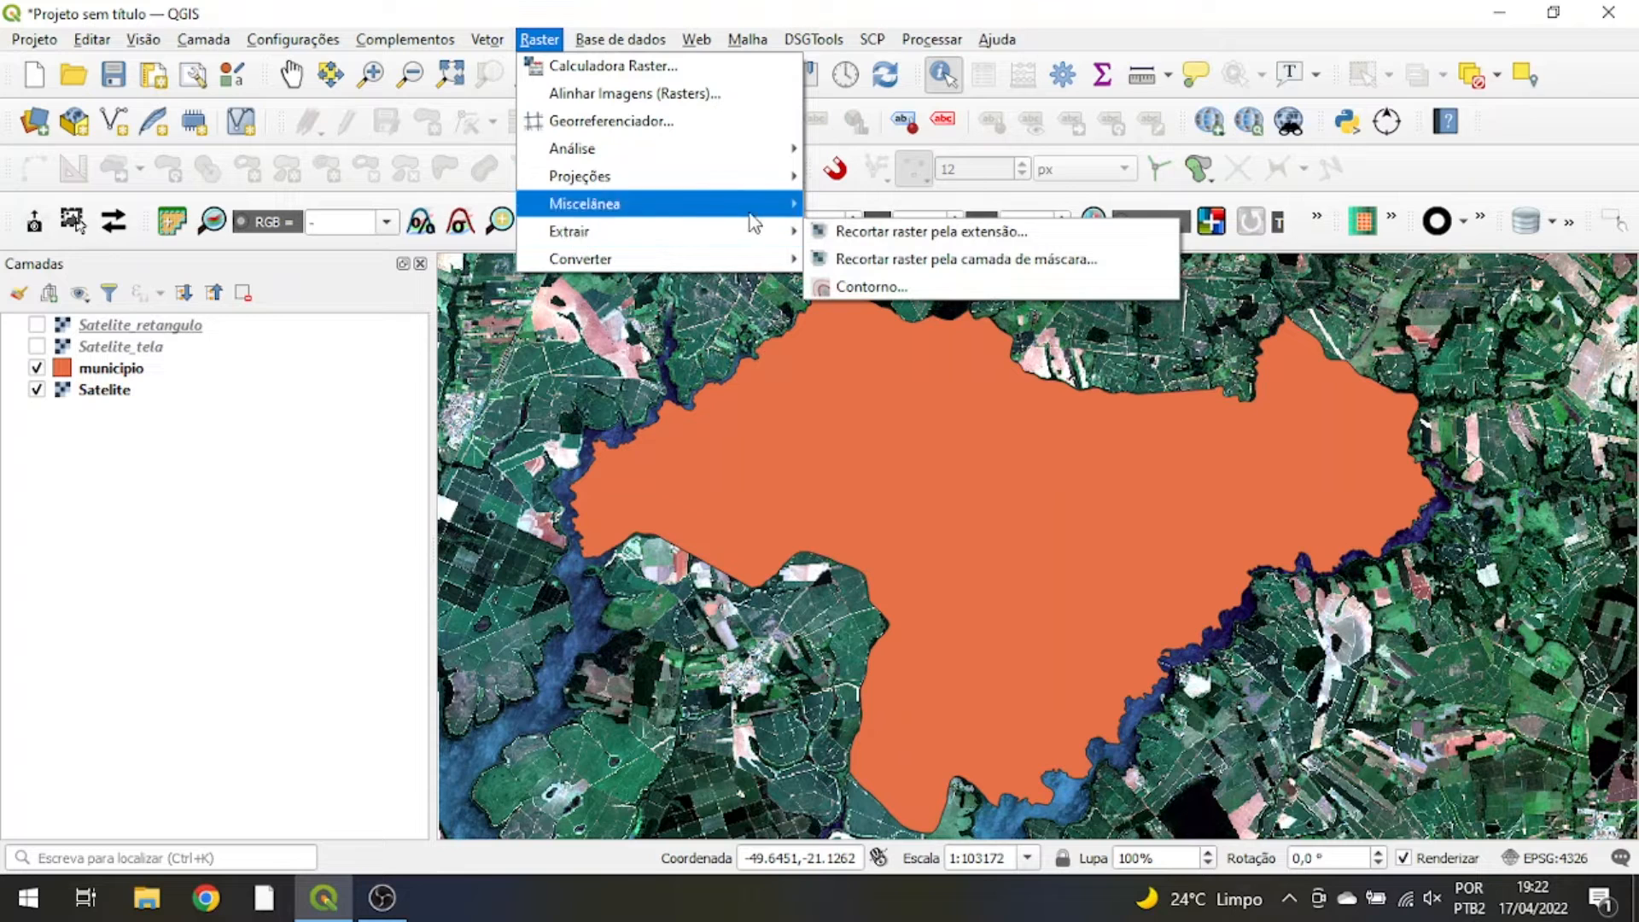
pyautogui.click(851, 261)
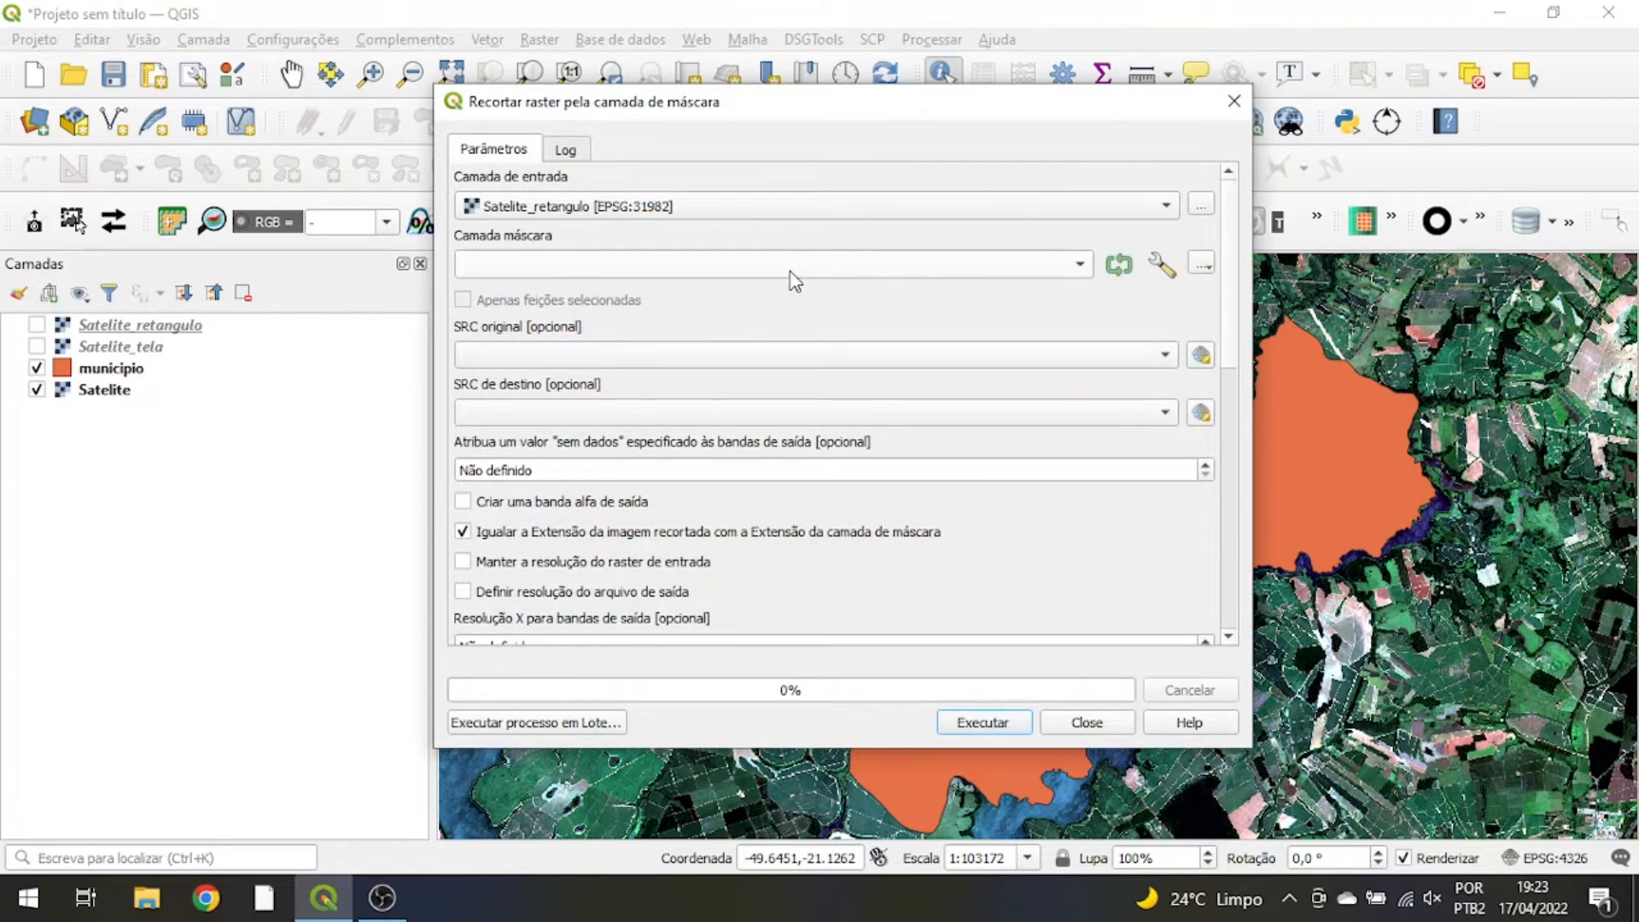
pyautogui.click(583, 218)
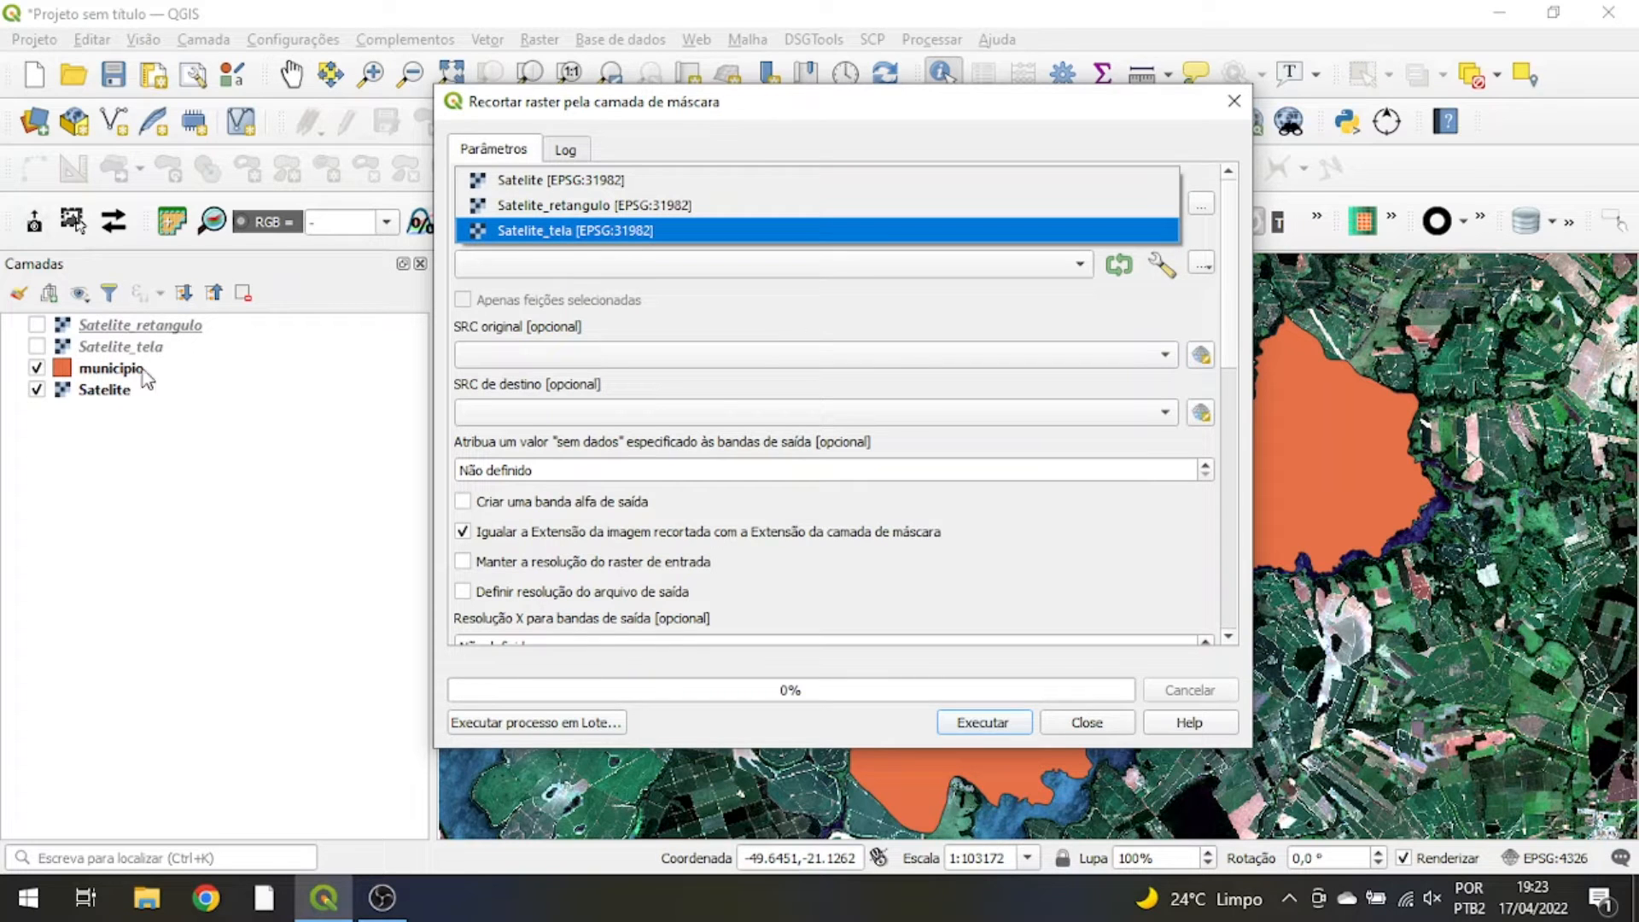
pyautogui.click(584, 186)
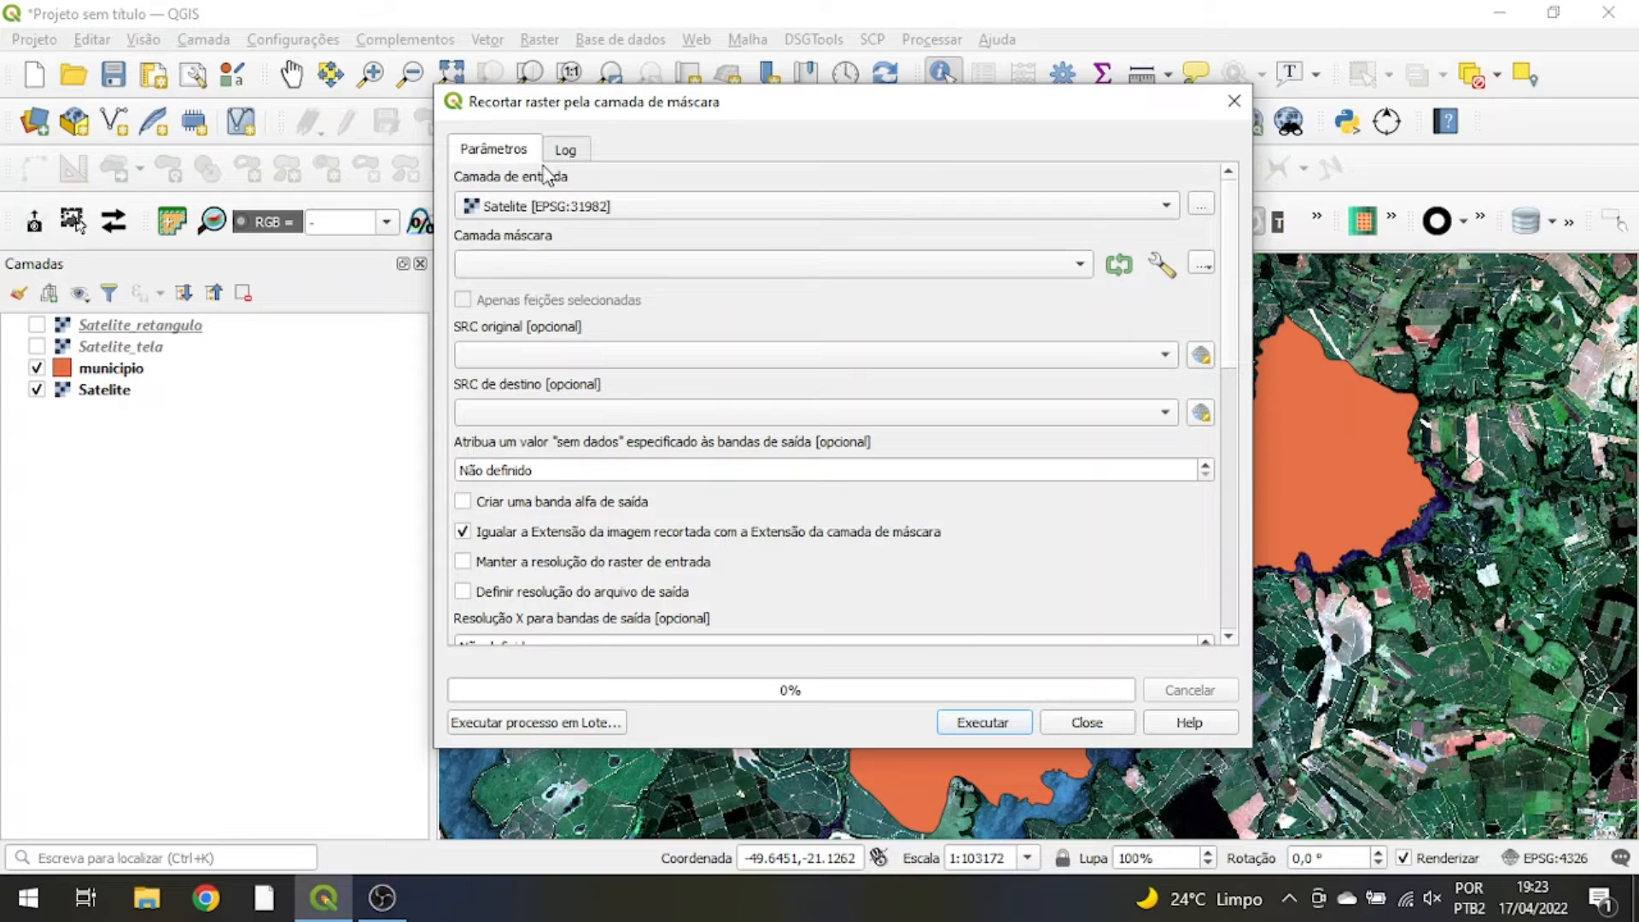
pyautogui.click(529, 271)
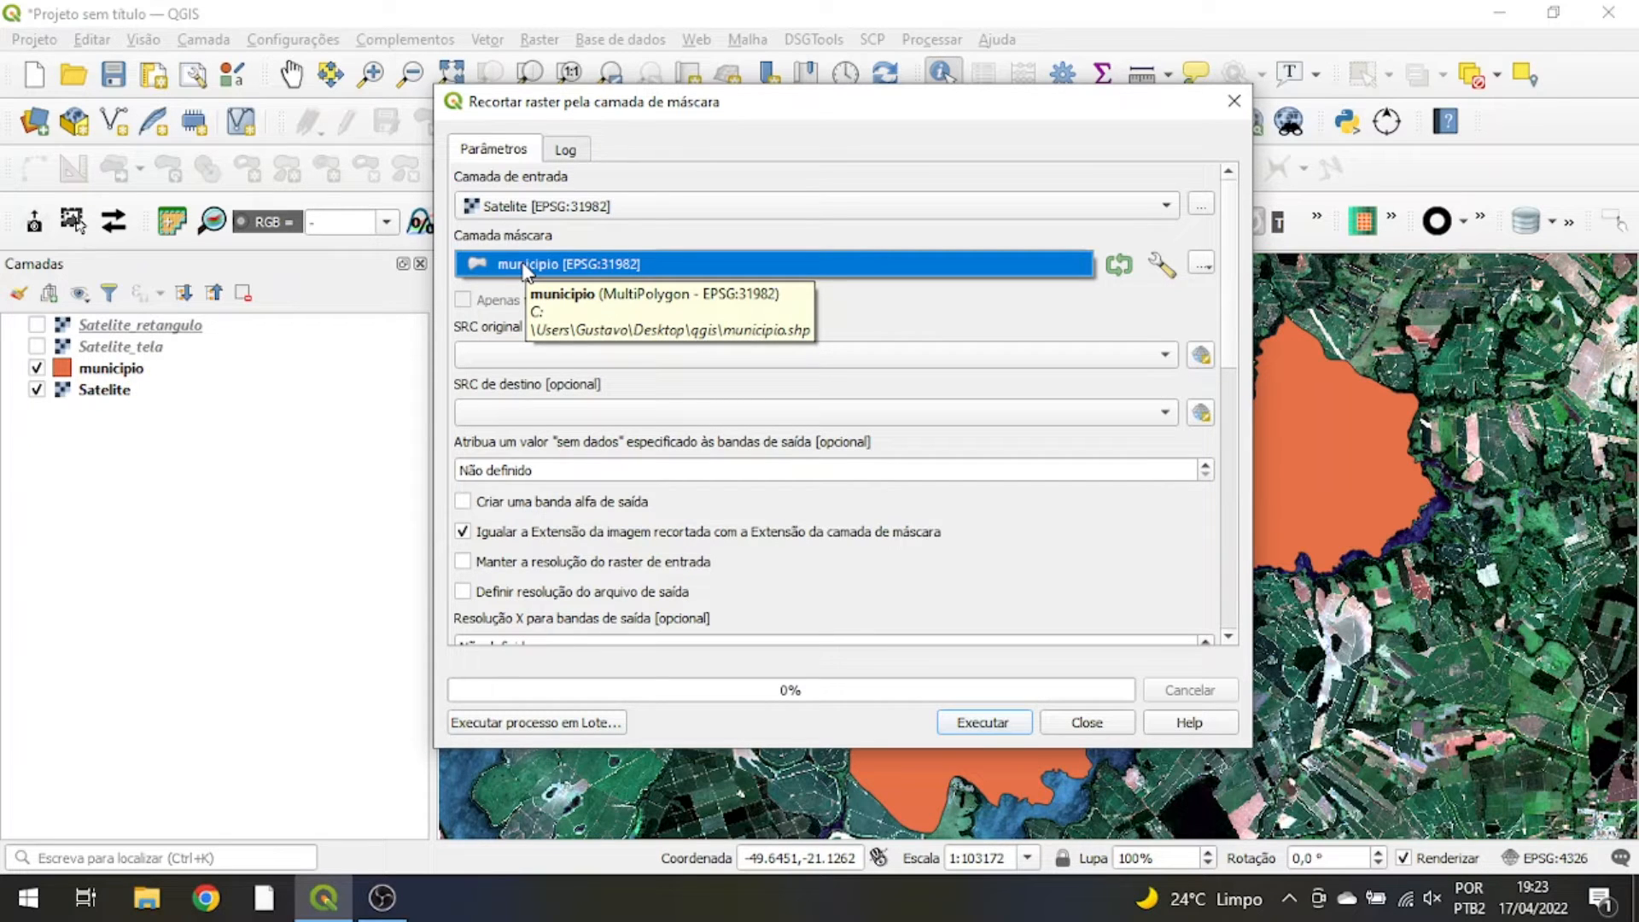
pyautogui.click(525, 269)
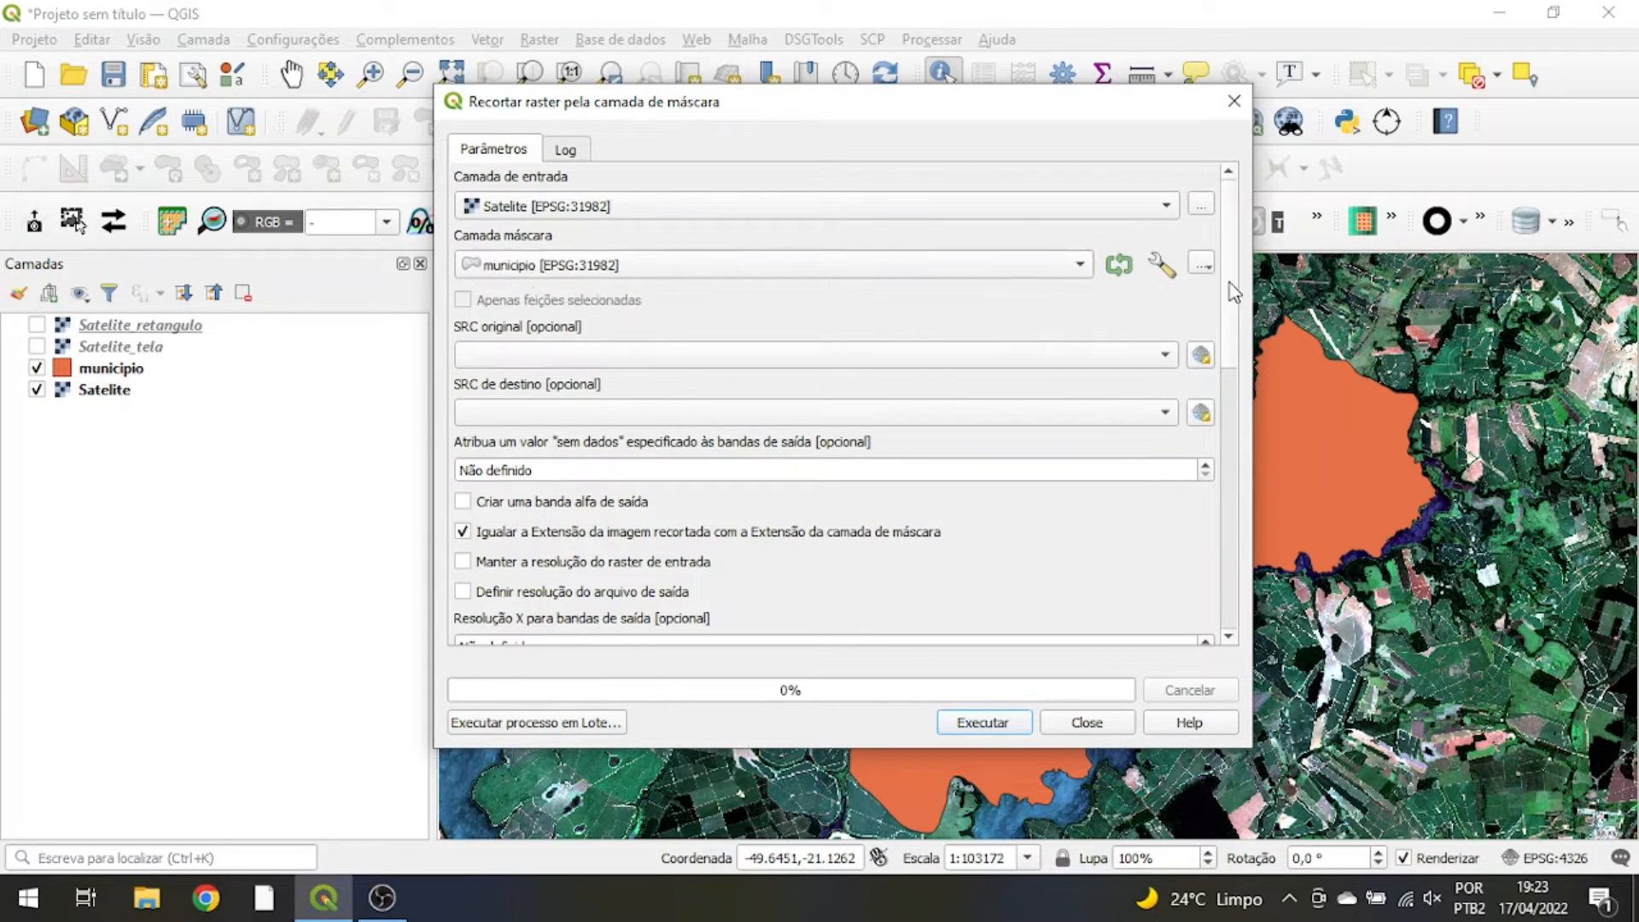
# Run the mask clip with the remaining parameters at their defaults and a temporary output file, and close the dialog.
pyautogui.moveTo(1235, 282); pyautogui.dragTo(1239, 321)
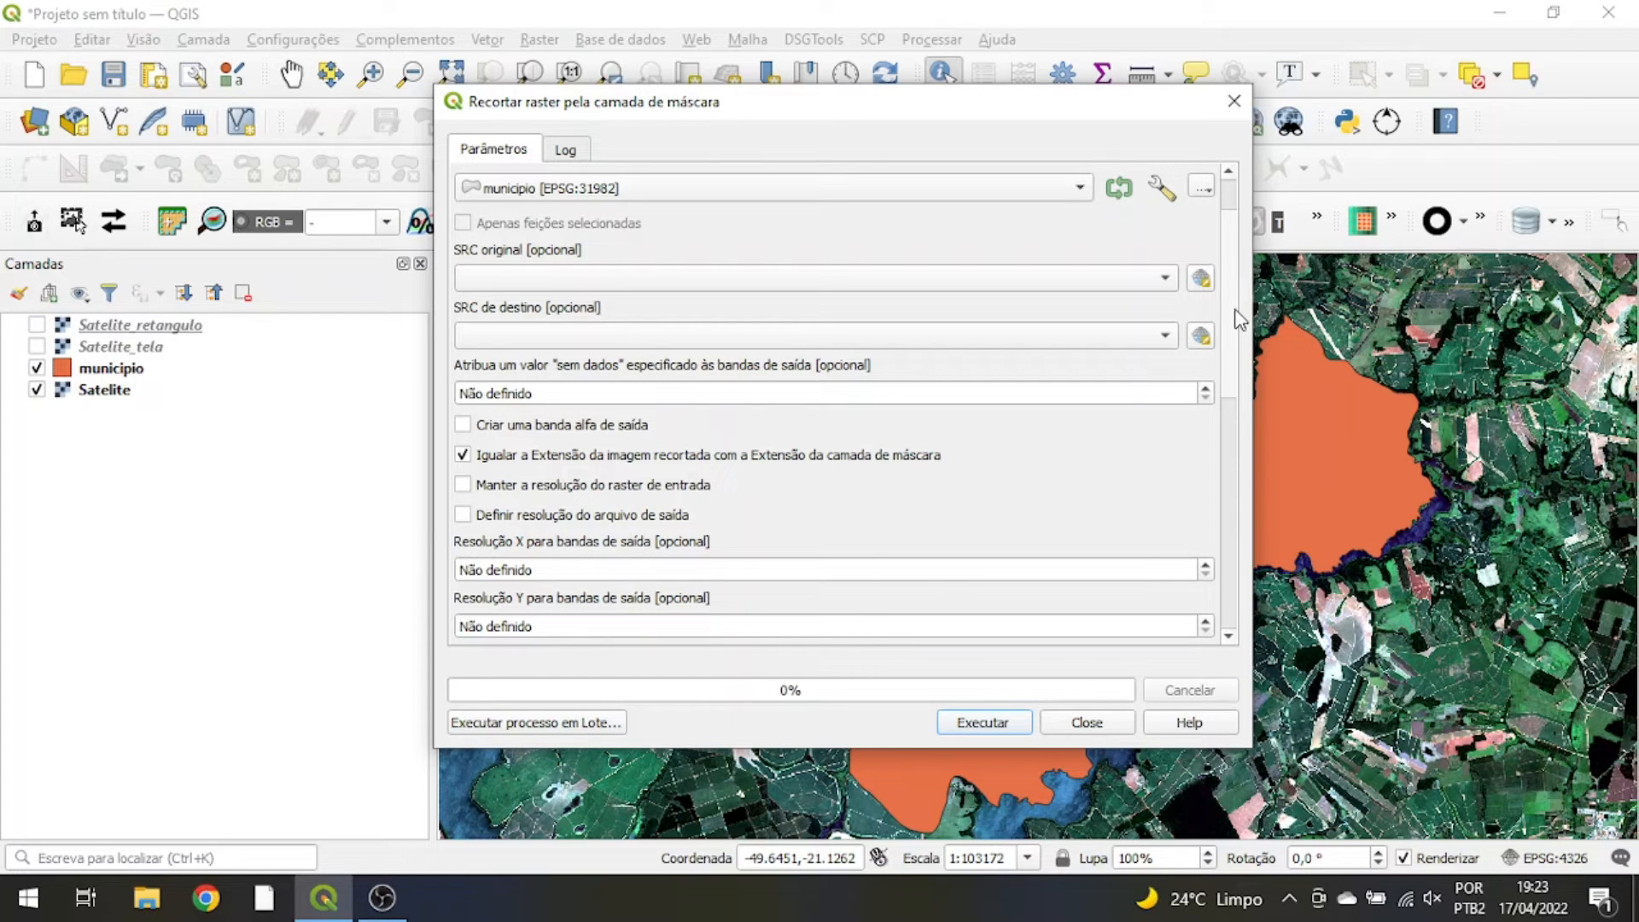
pyautogui.moveTo(1240, 320); pyautogui.dragTo(1235, 341)
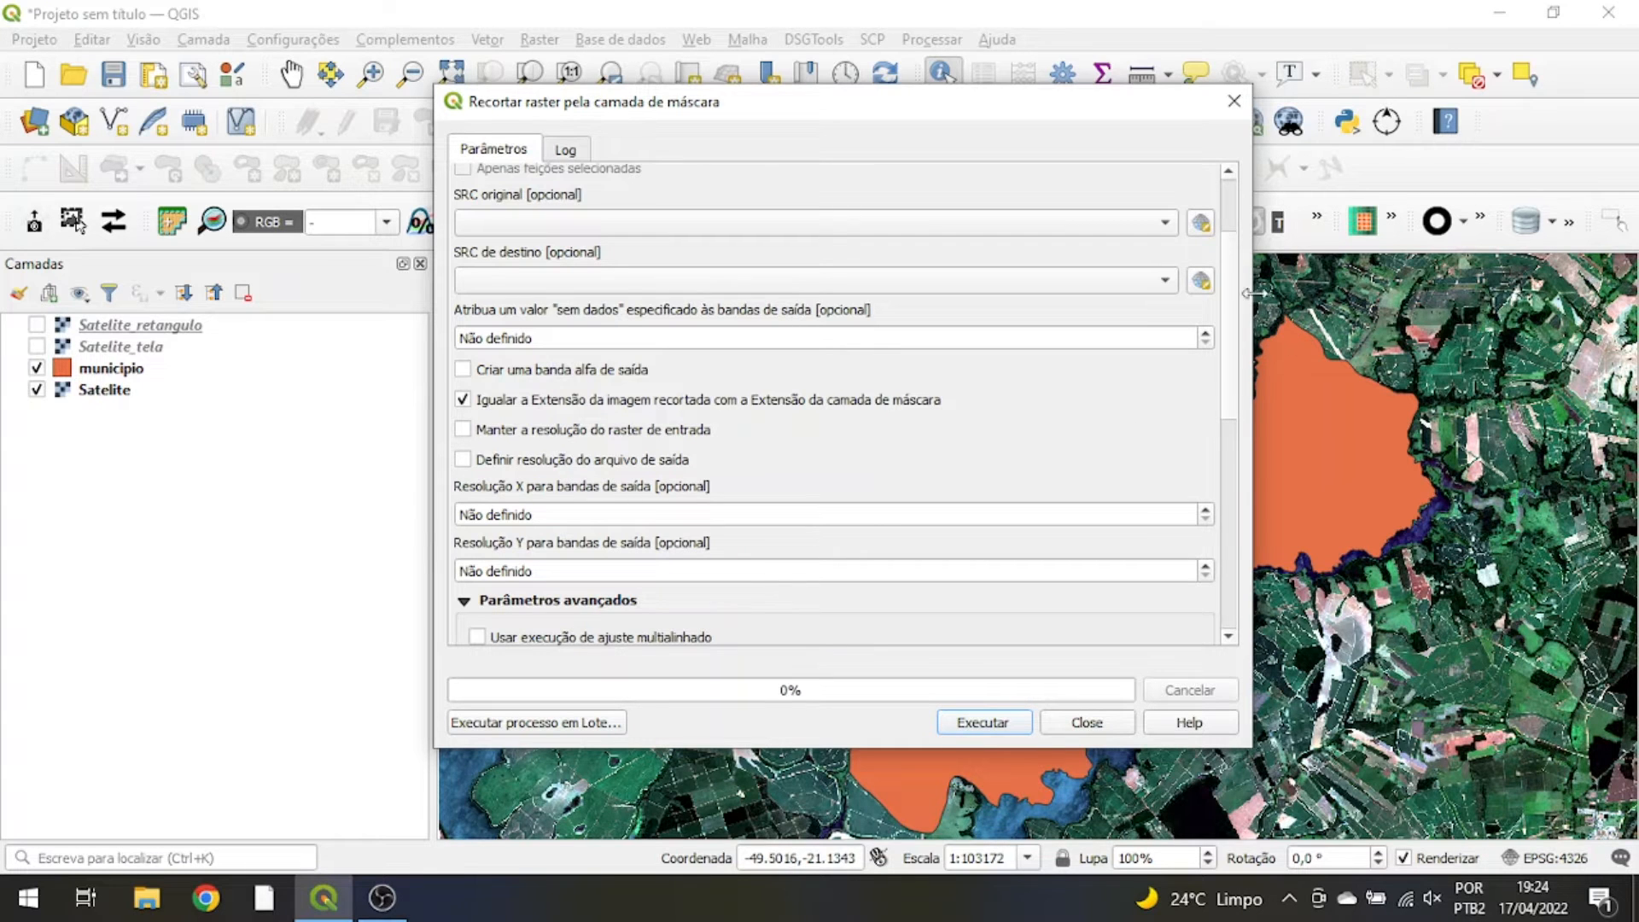
pyautogui.scroll(-3, 1232, 298)
pyautogui.moveTo(1232, 299); pyautogui.dragTo(1228, 326)
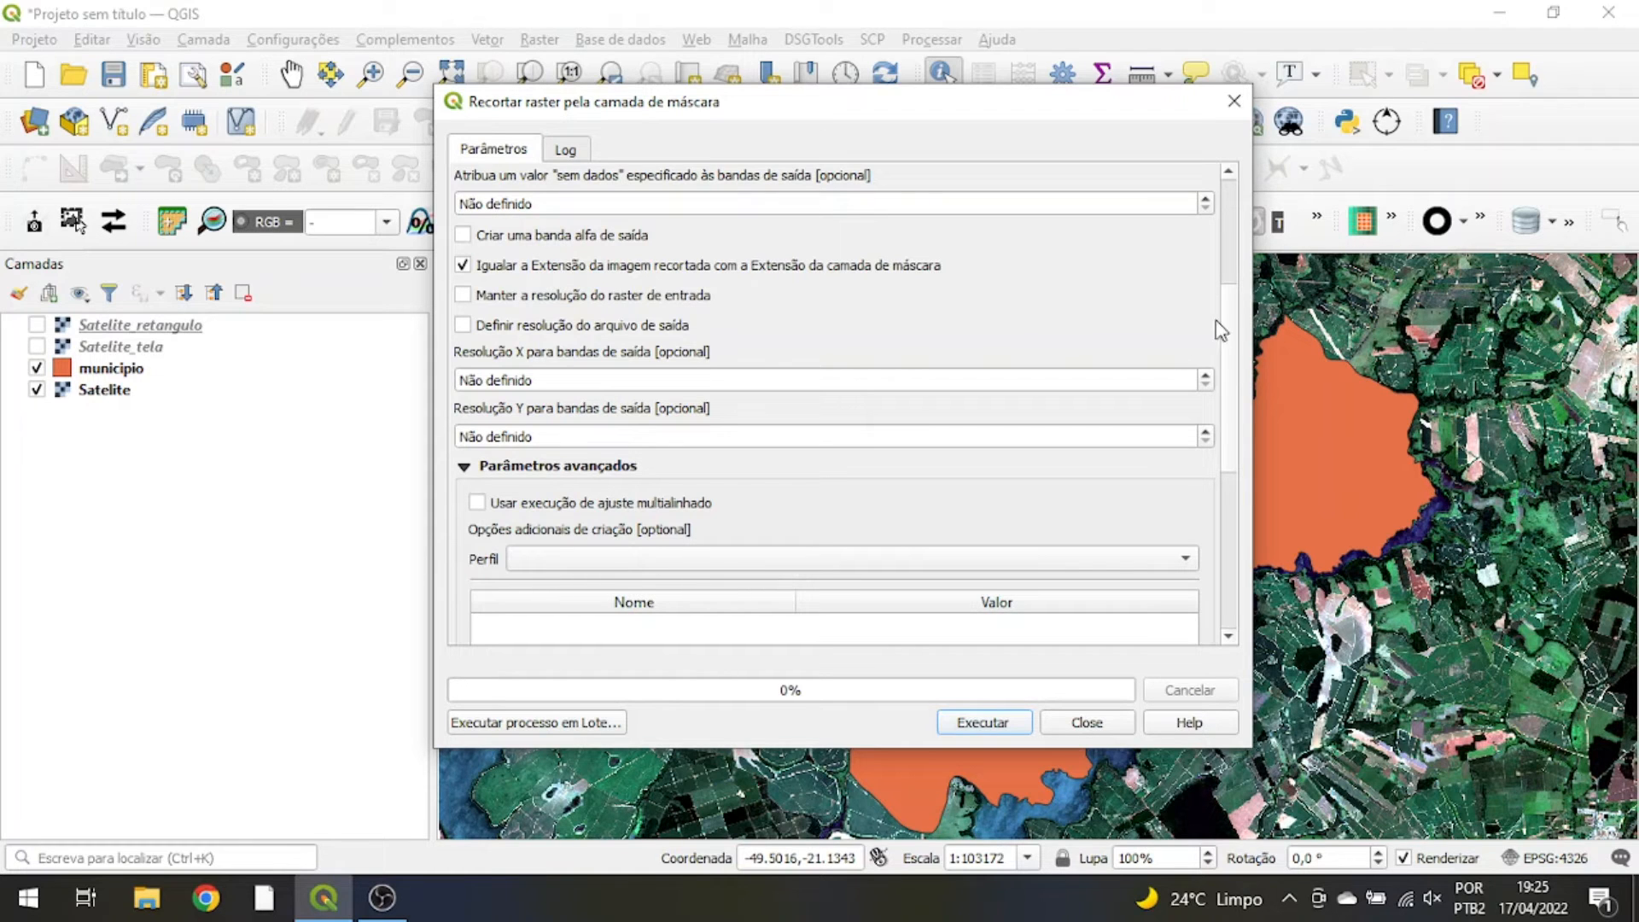
pyautogui.scroll(-8, 1229, 341)
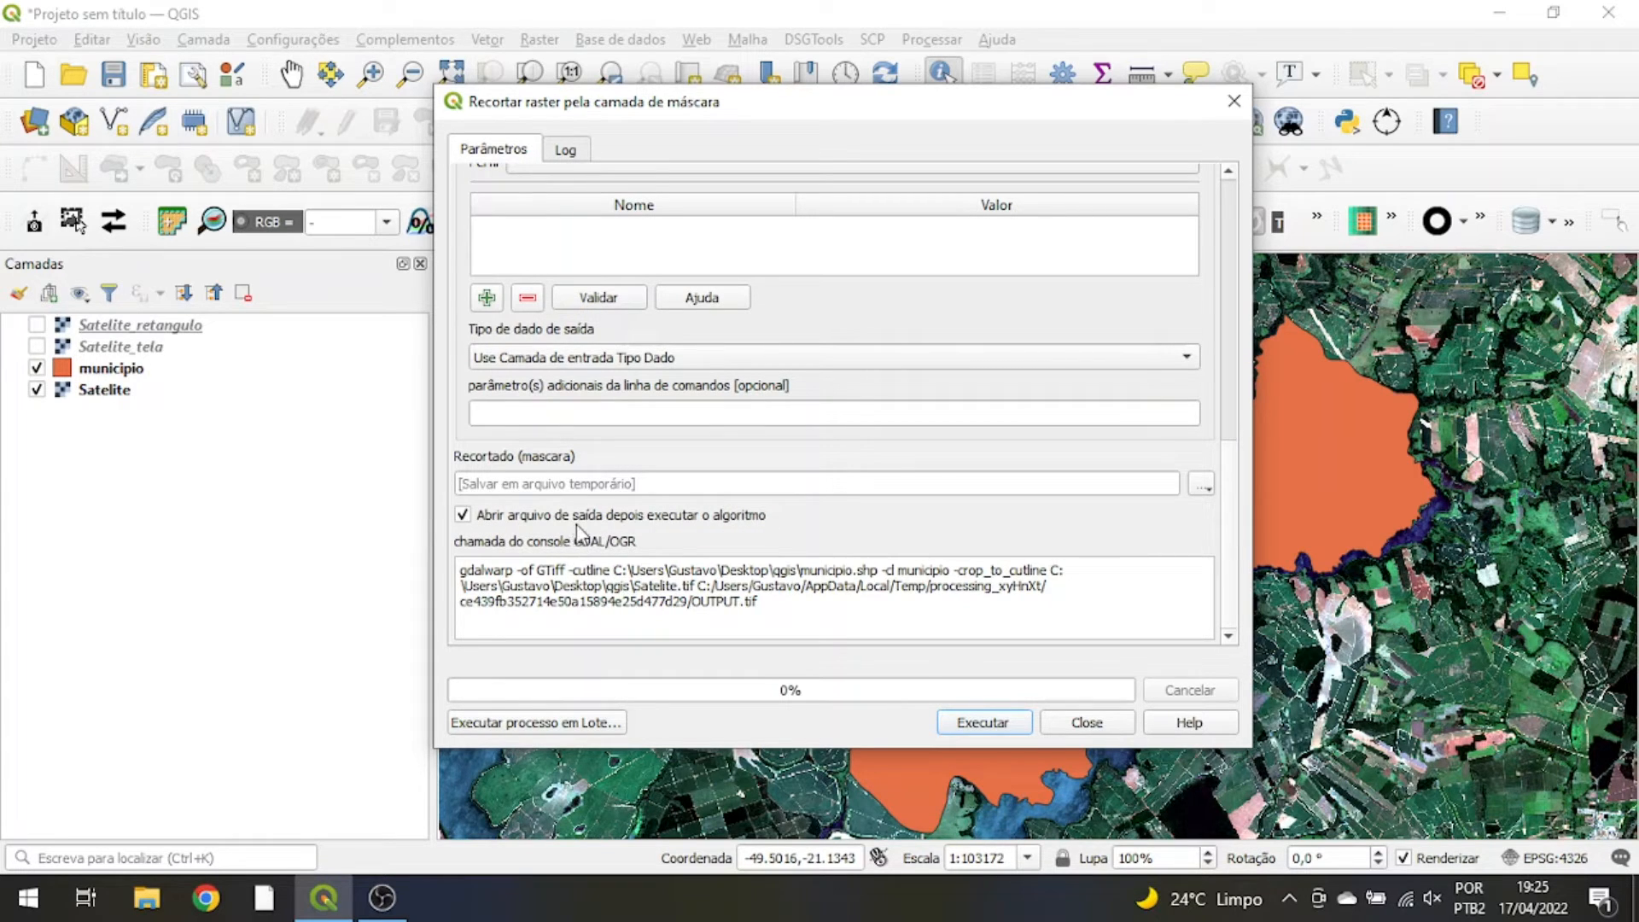
pyautogui.click(1204, 484)
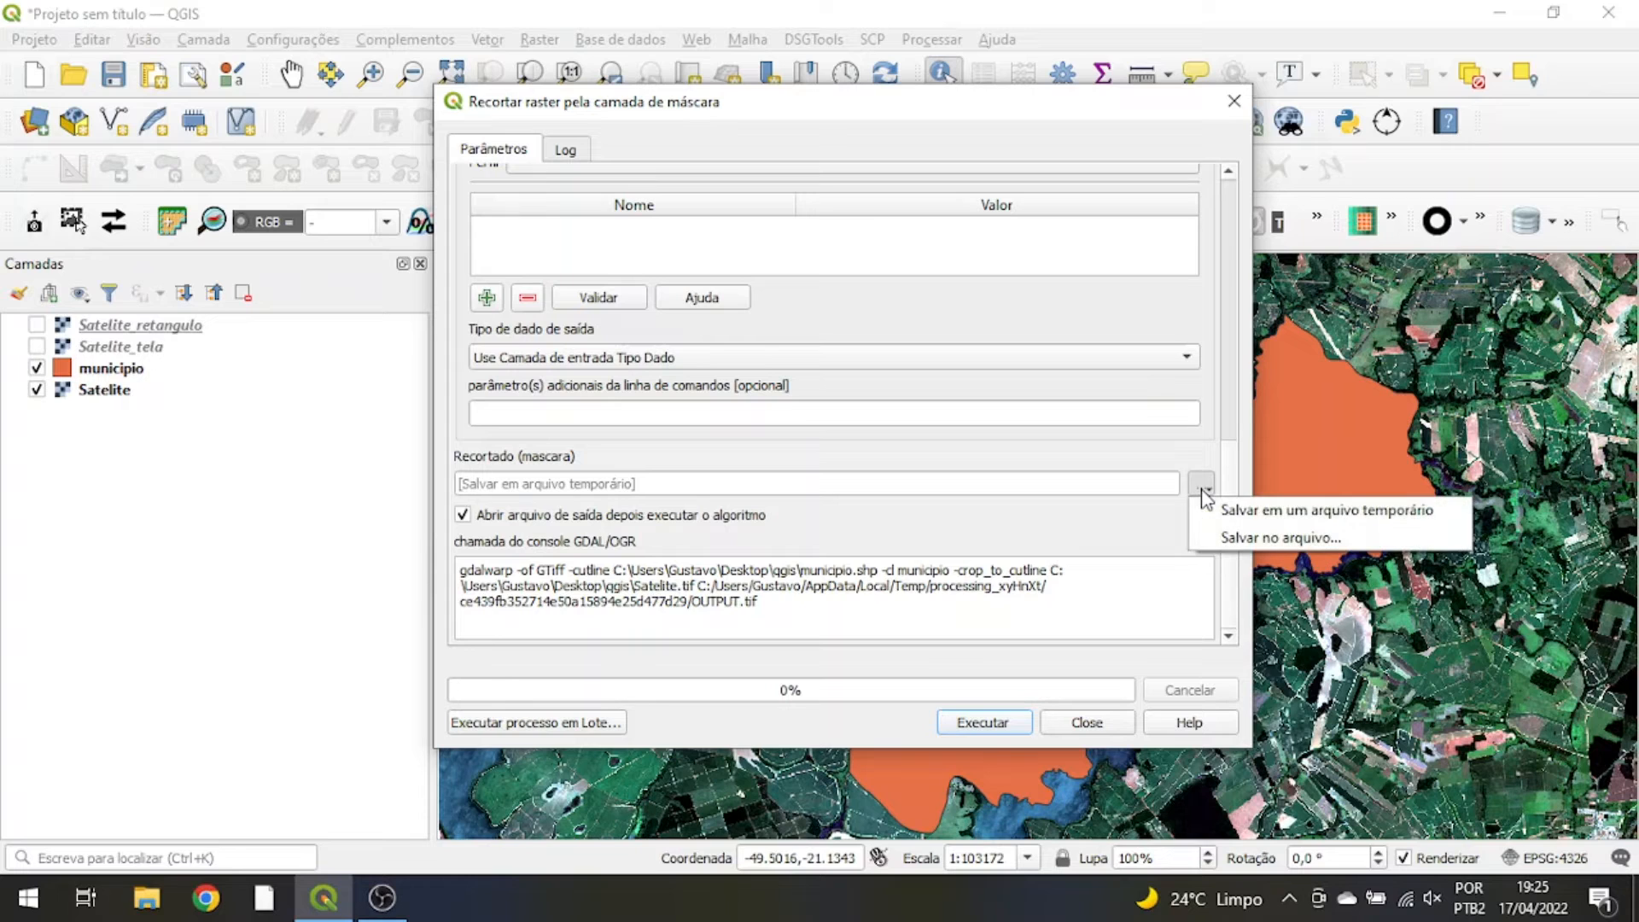
pyautogui.click(1164, 524)
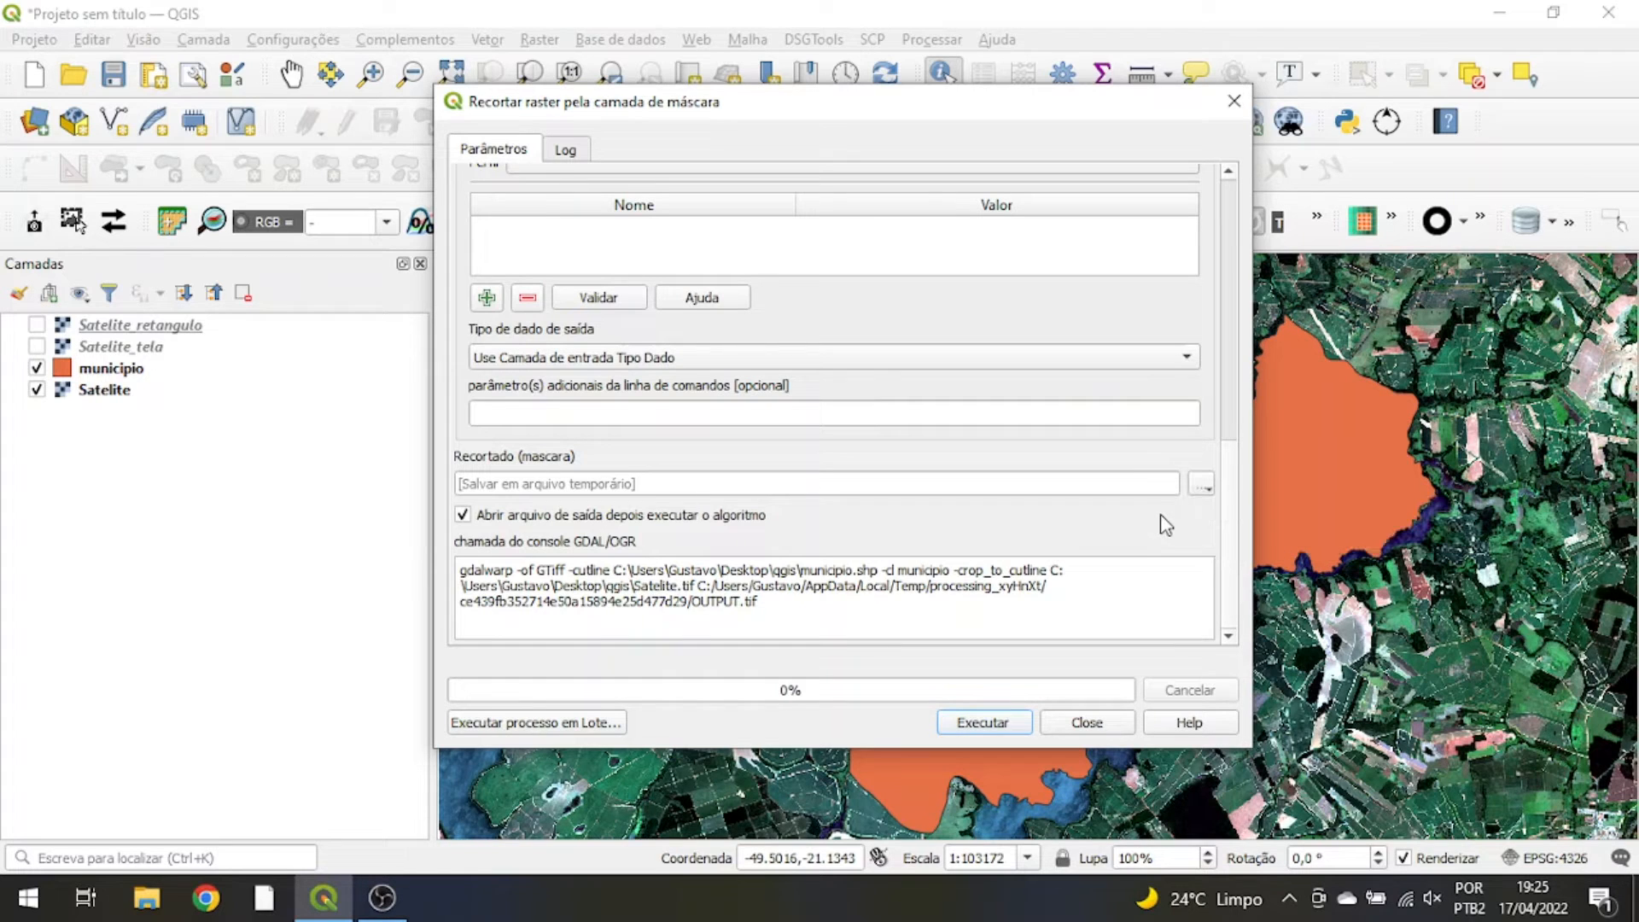
pyautogui.click(969, 724)
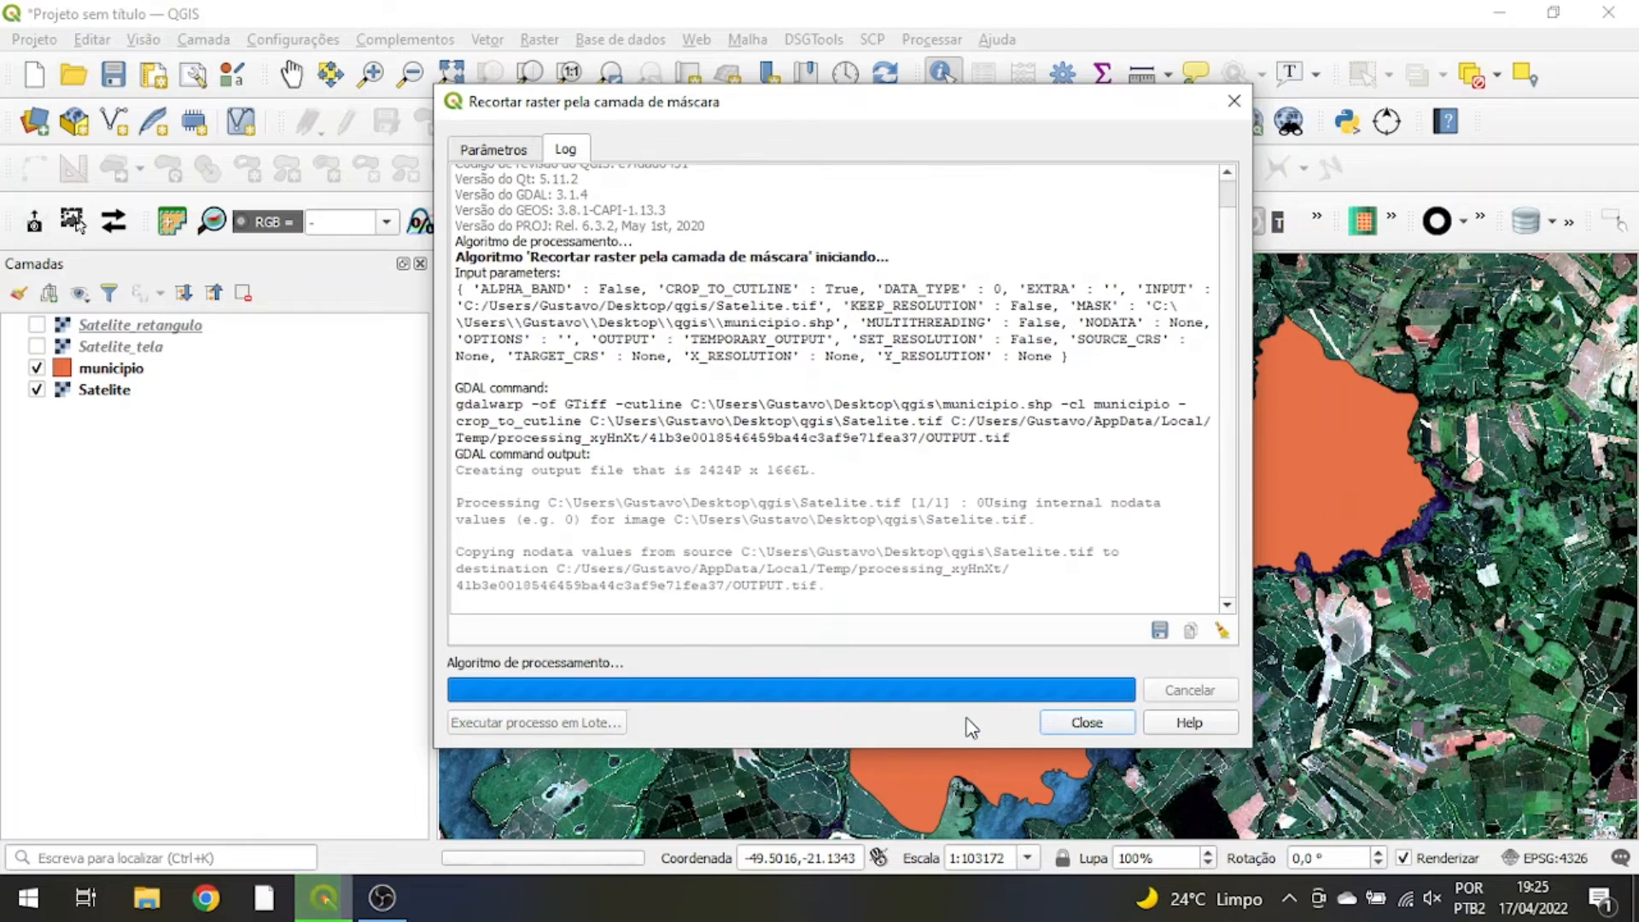
pyautogui.click(1087, 724)
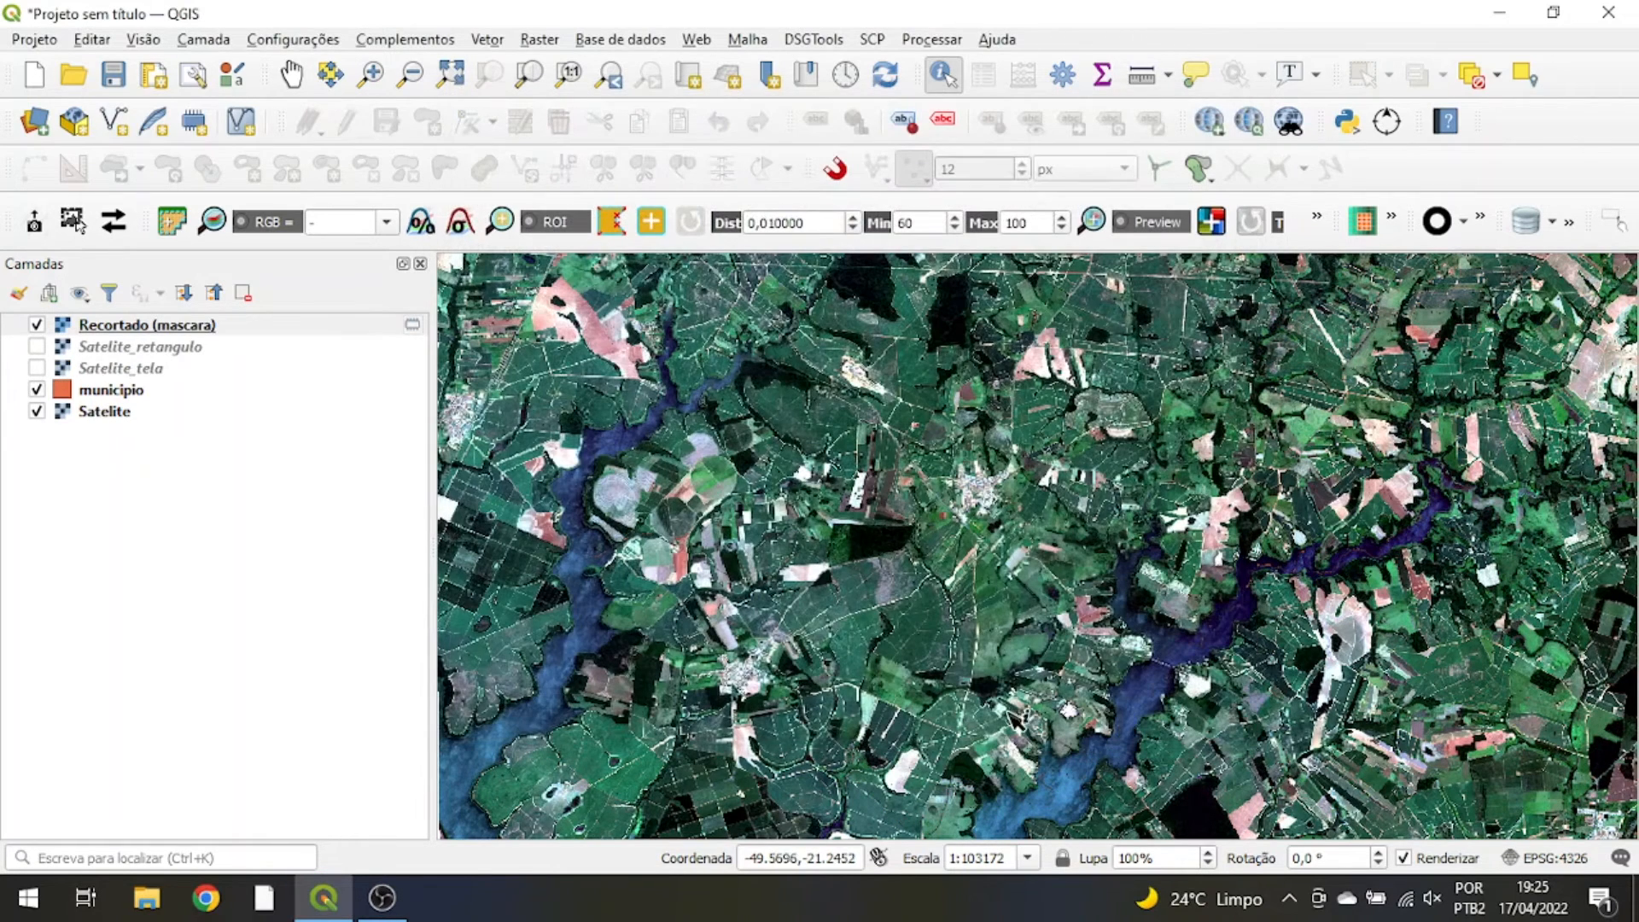
# Hide the Satelite layer and examine closely how the masked clip's edge pixels follow municipio's western boundary.
pyautogui.click(37, 413)
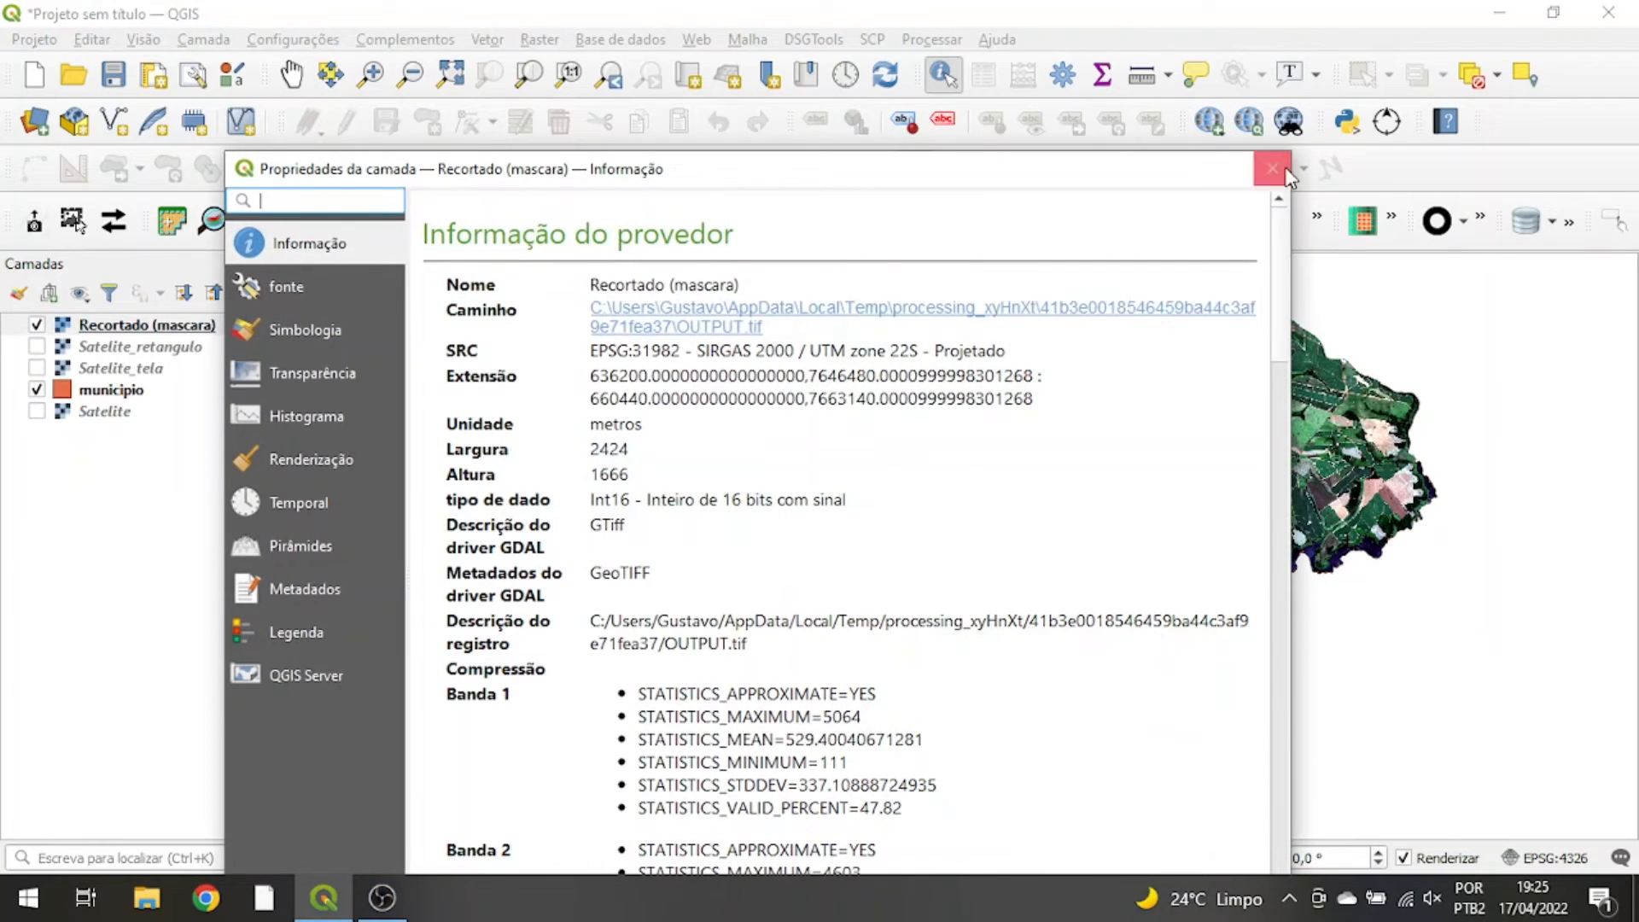
pyautogui.click(1272, 168)
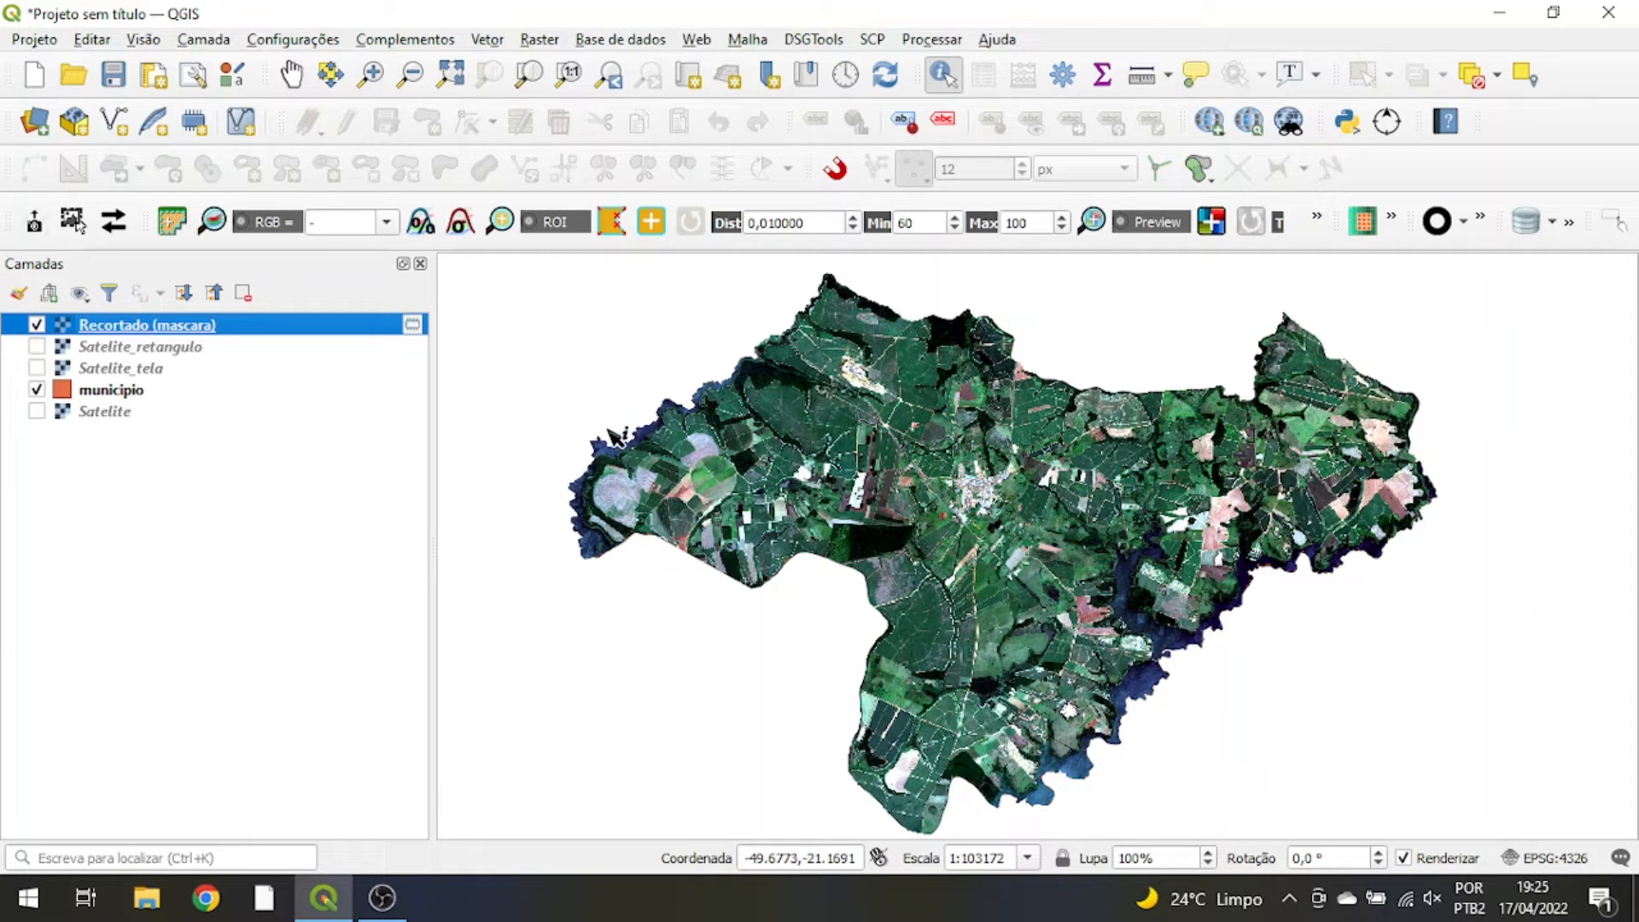
pyautogui.scroll(5, 589, 440)
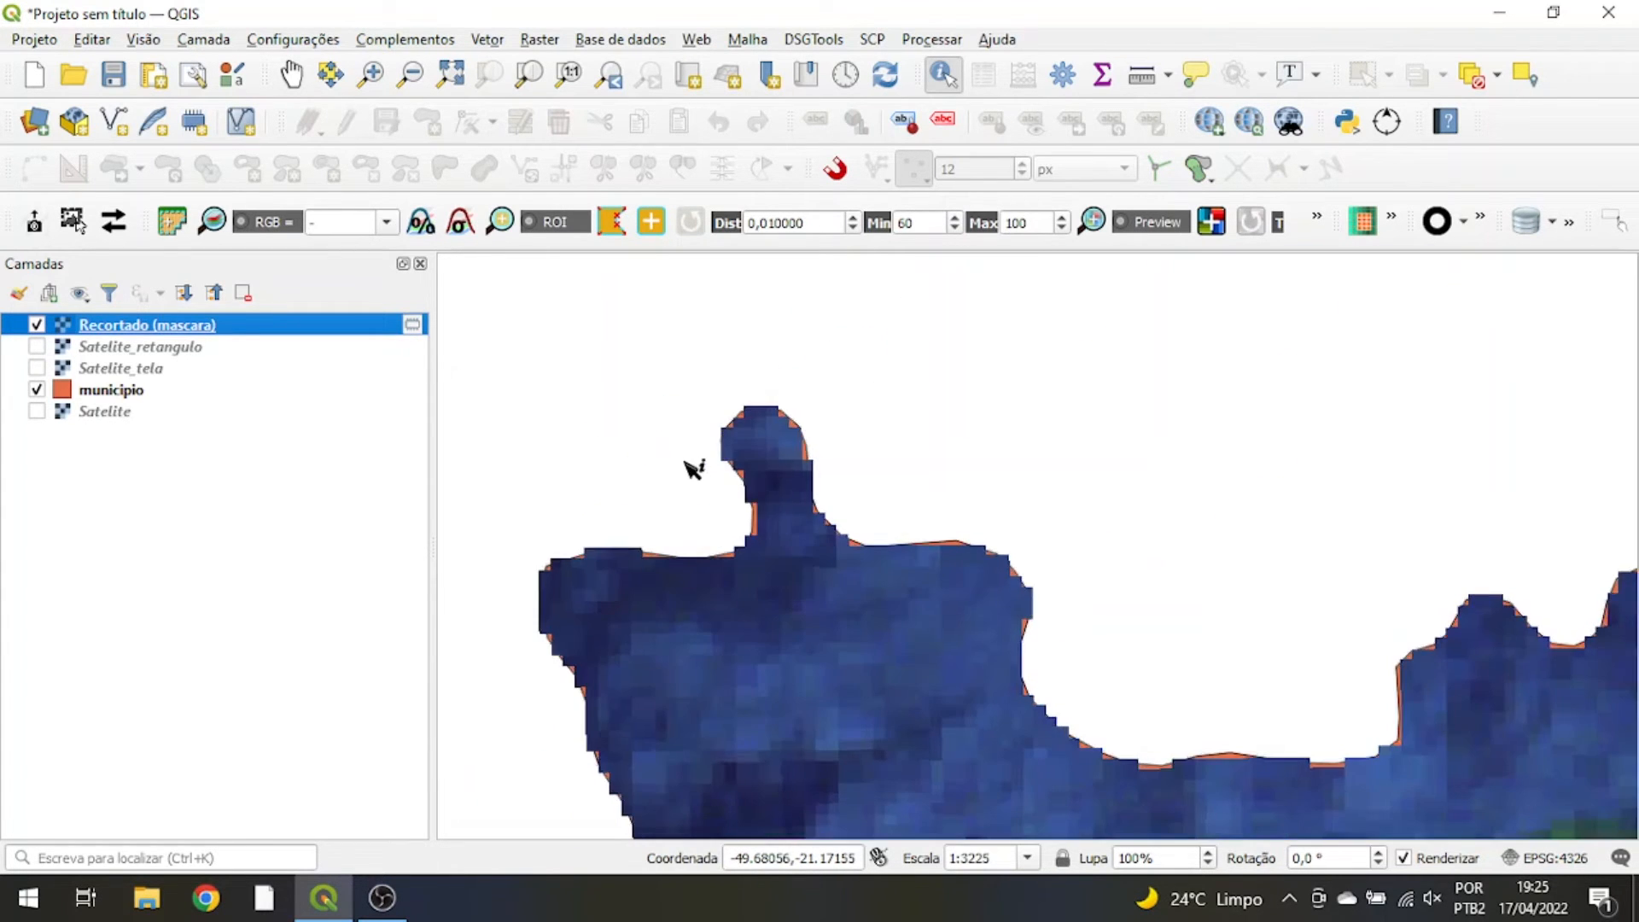
pyautogui.scroll(3, 697, 474)
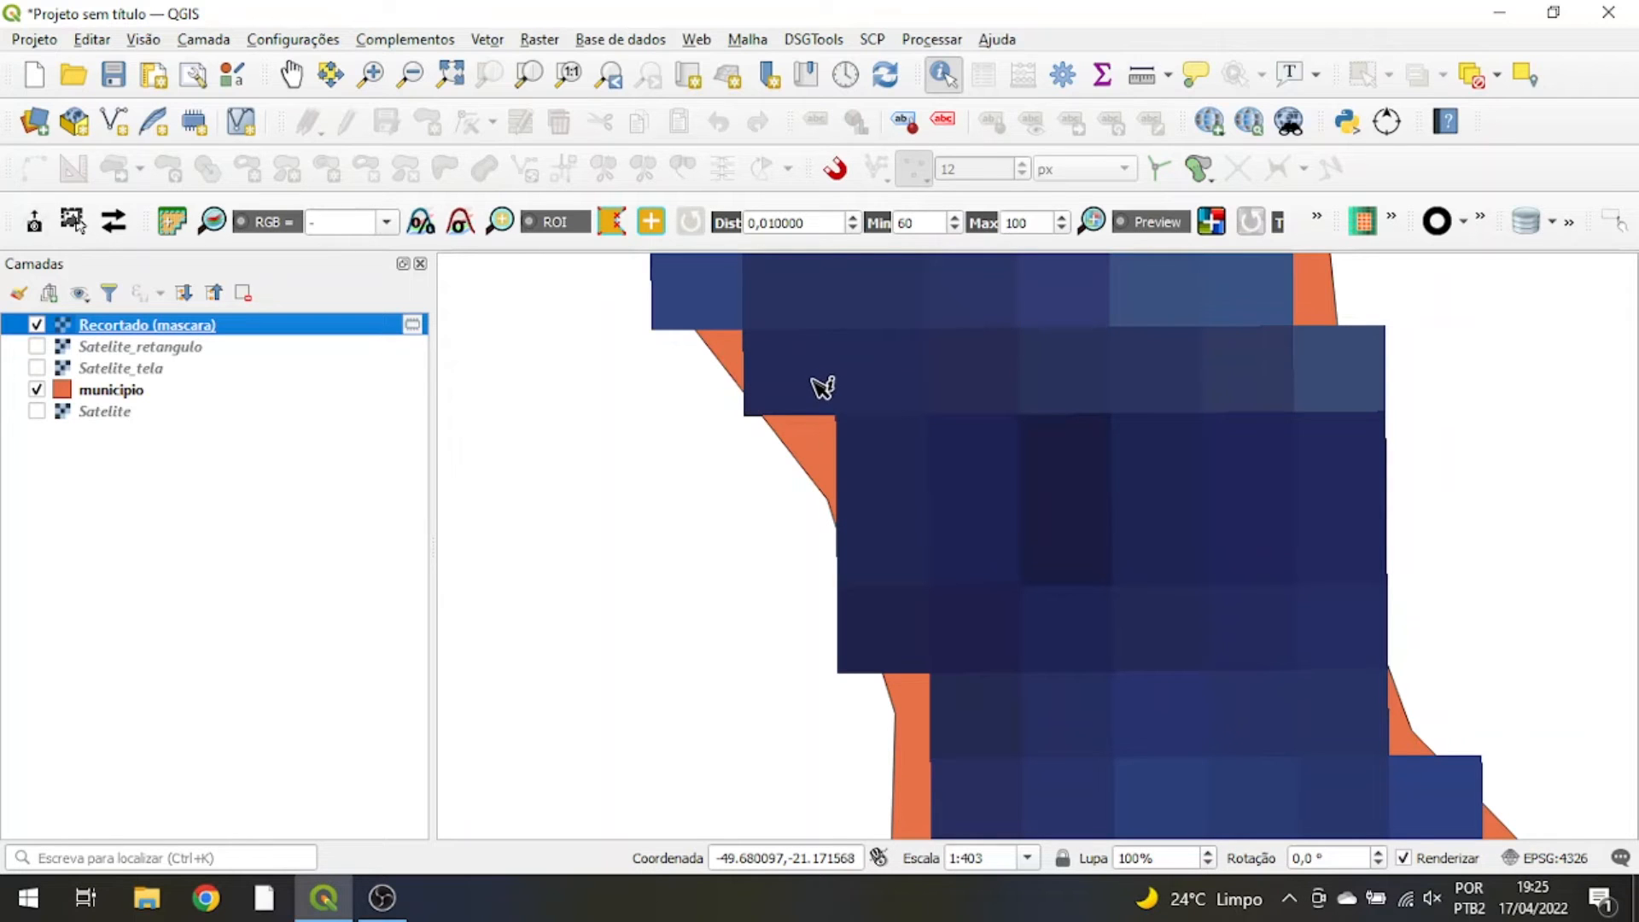
pyautogui.scroll(-1, 819, 442)
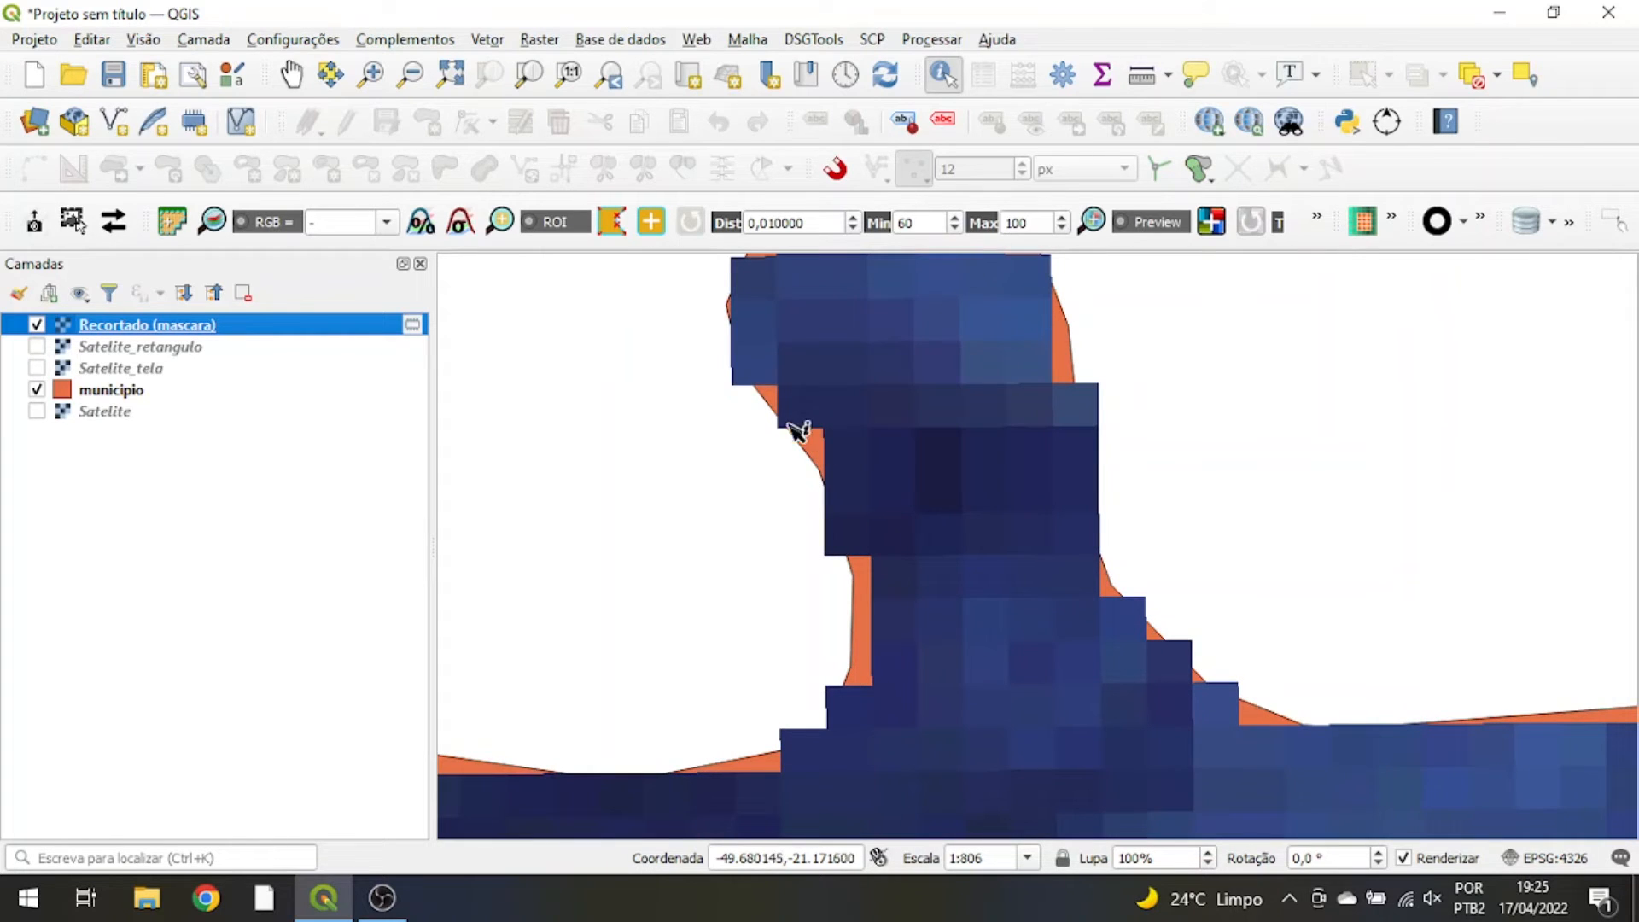
pyautogui.moveTo(885, 677); pyautogui.dragTo(652, 585)
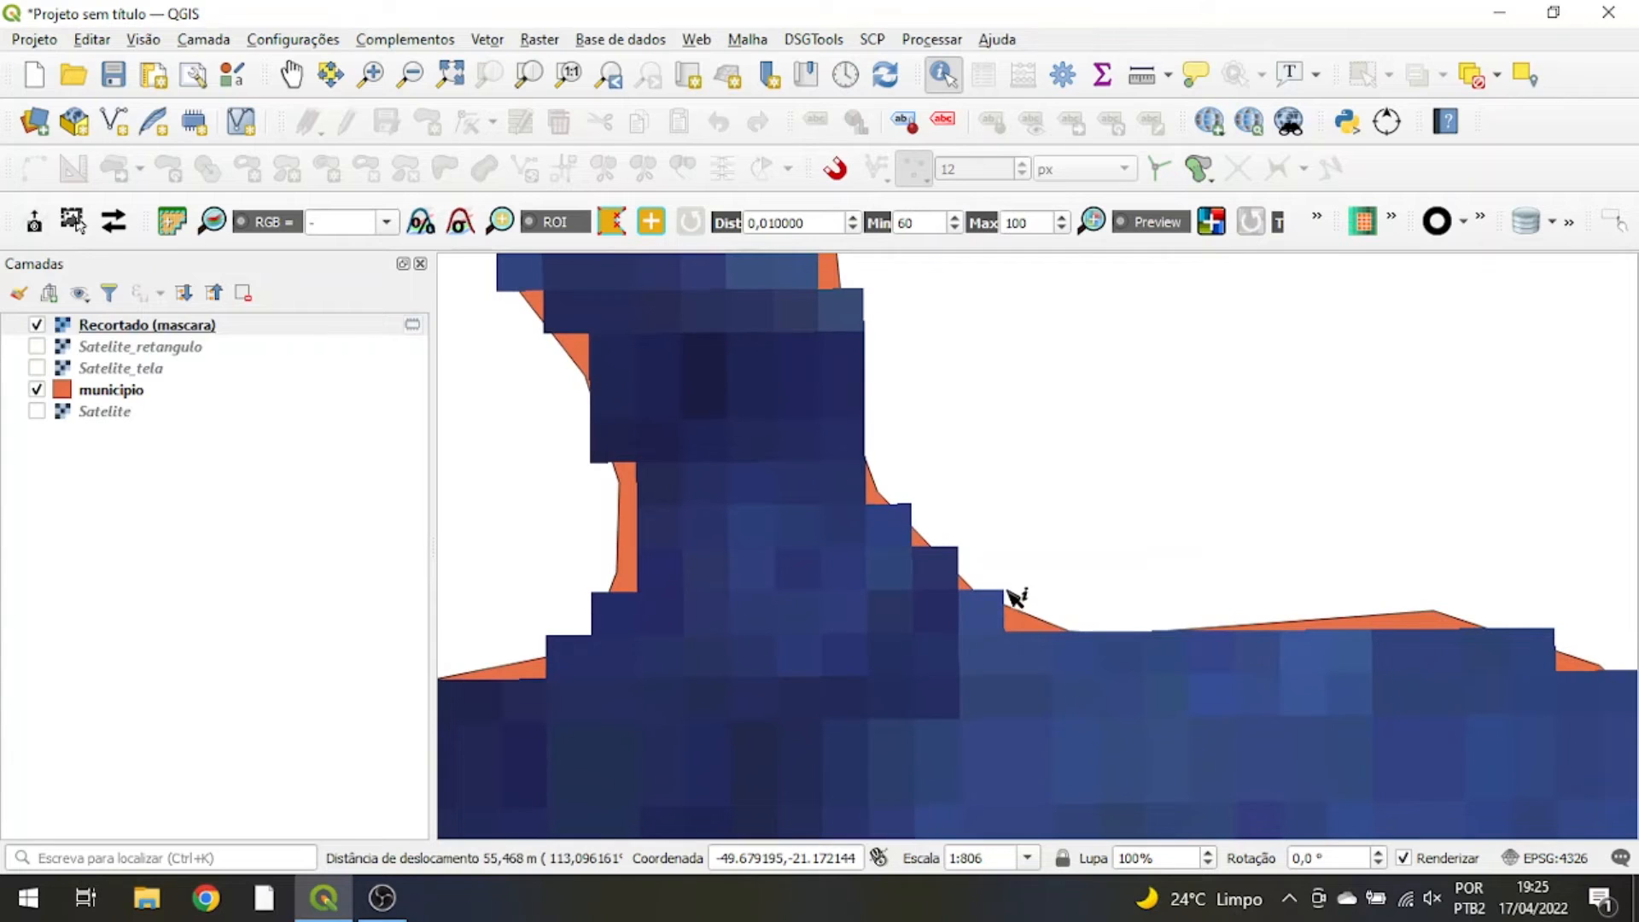
pyautogui.moveTo(1324, 633); pyautogui.dragTo(951, 538)
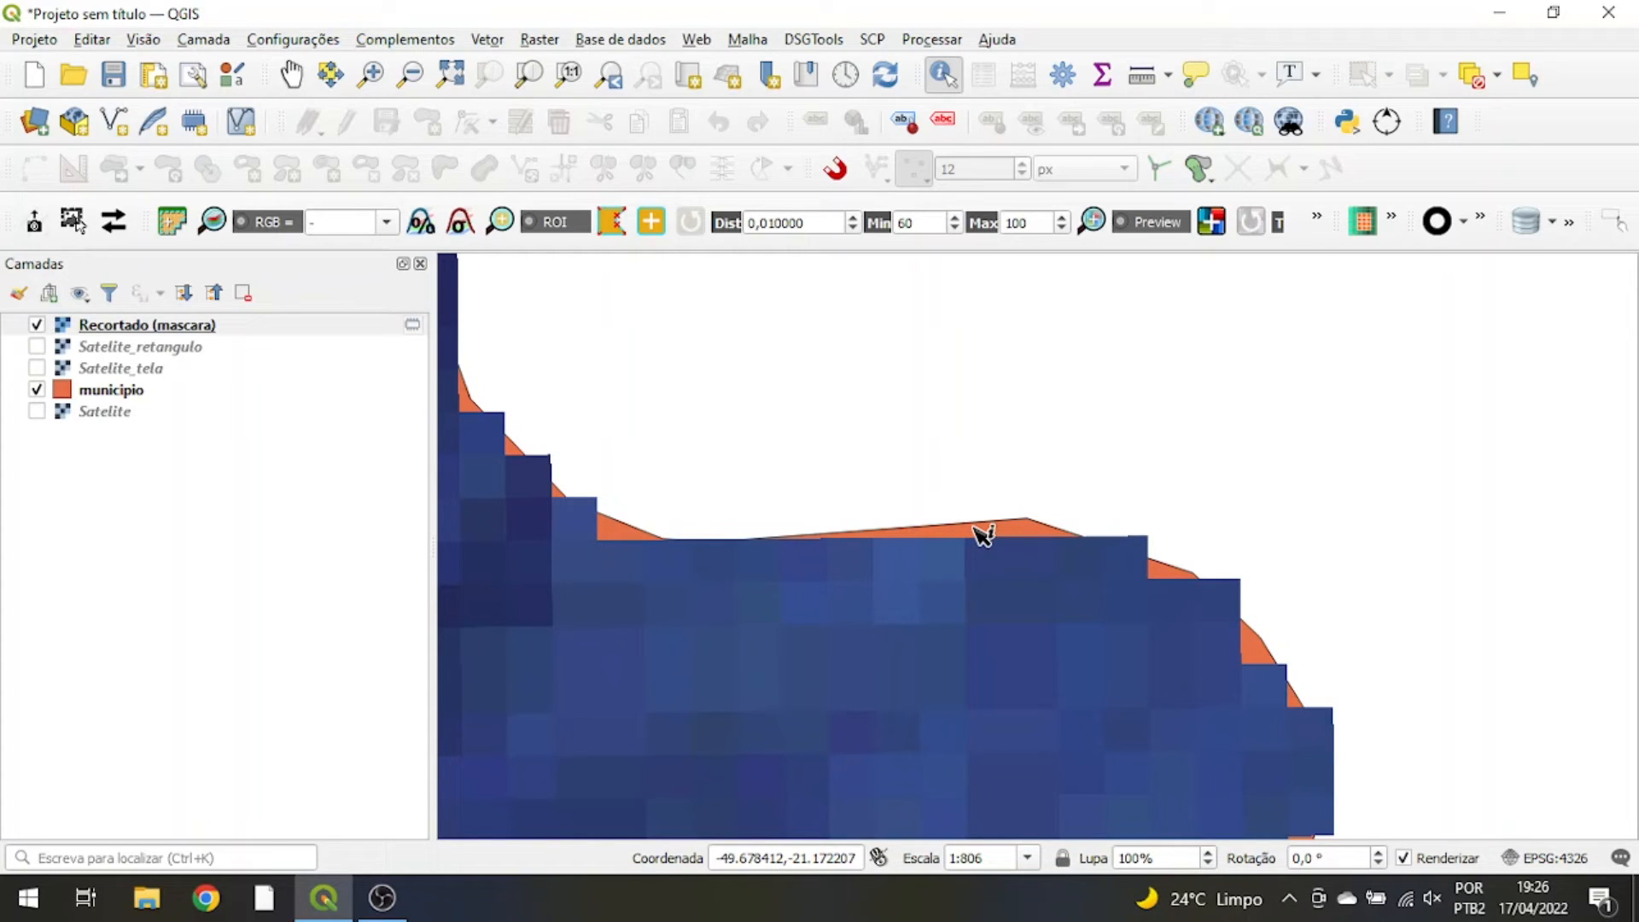
pyautogui.scroll(-3, 982, 533)
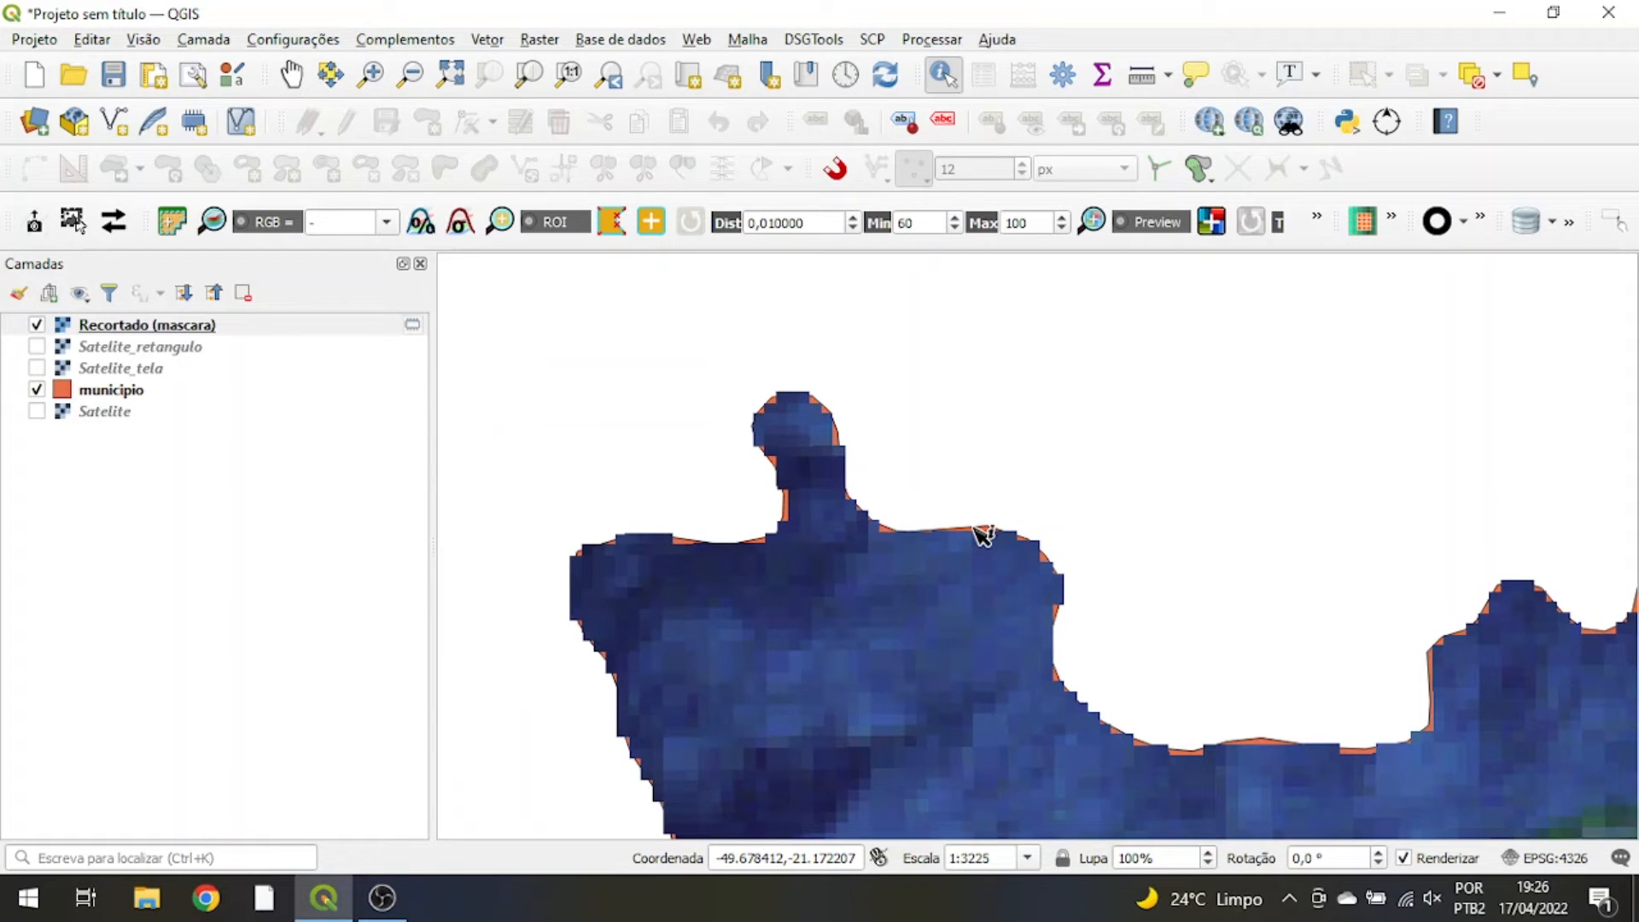
pyautogui.moveTo(1164, 578); pyautogui.dragTo(618, 516)
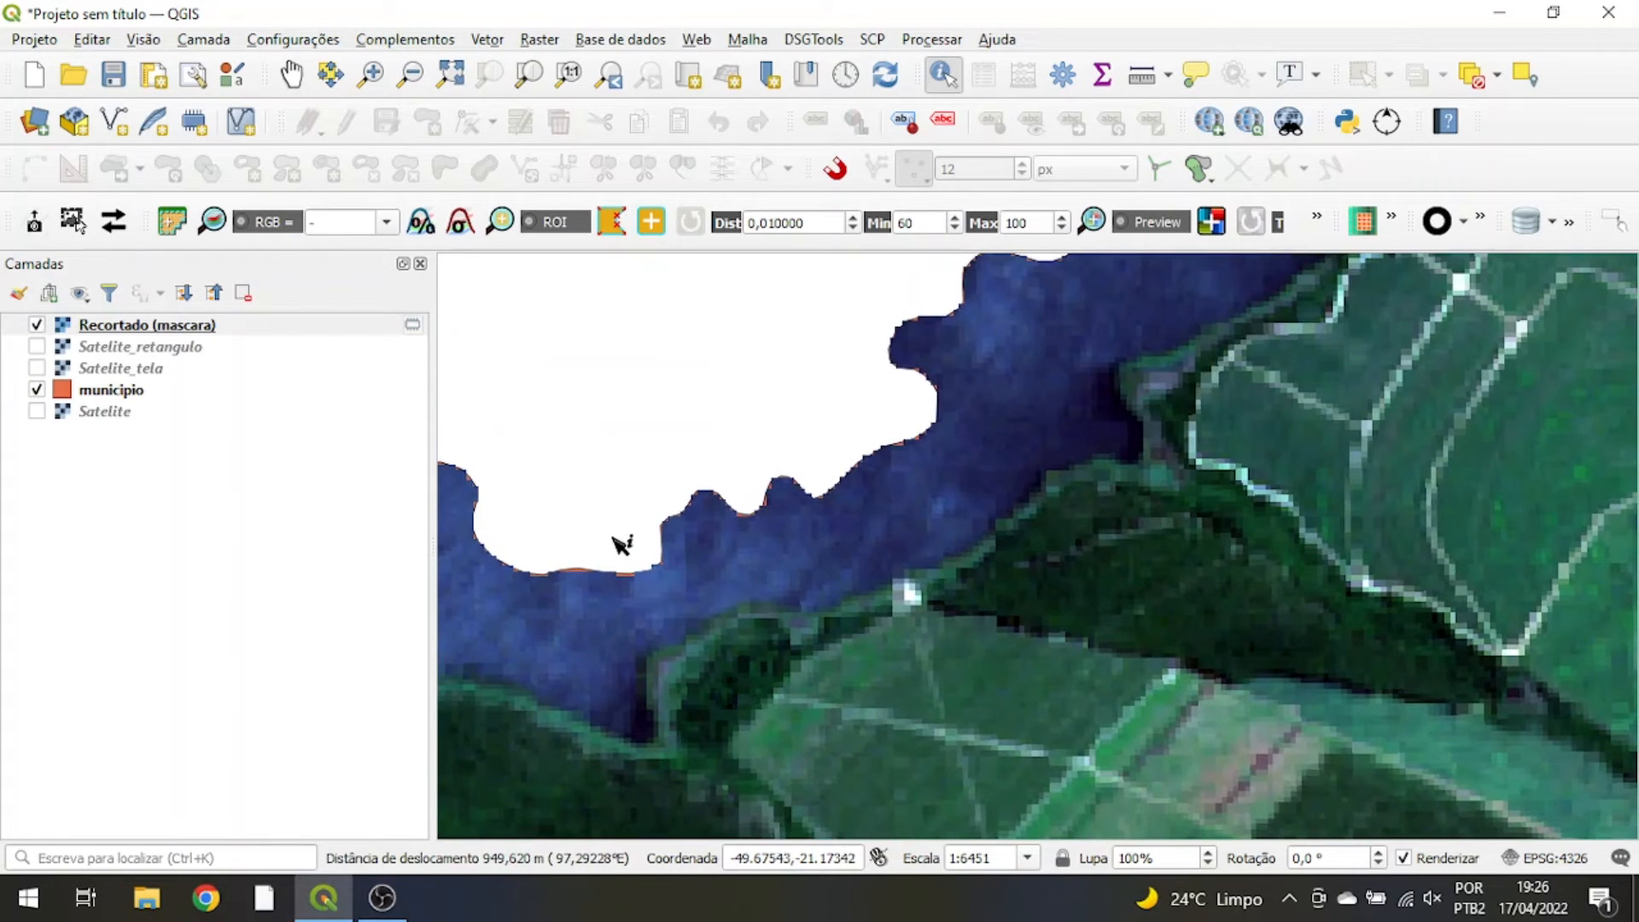
pyautogui.scroll(3, 819, 427)
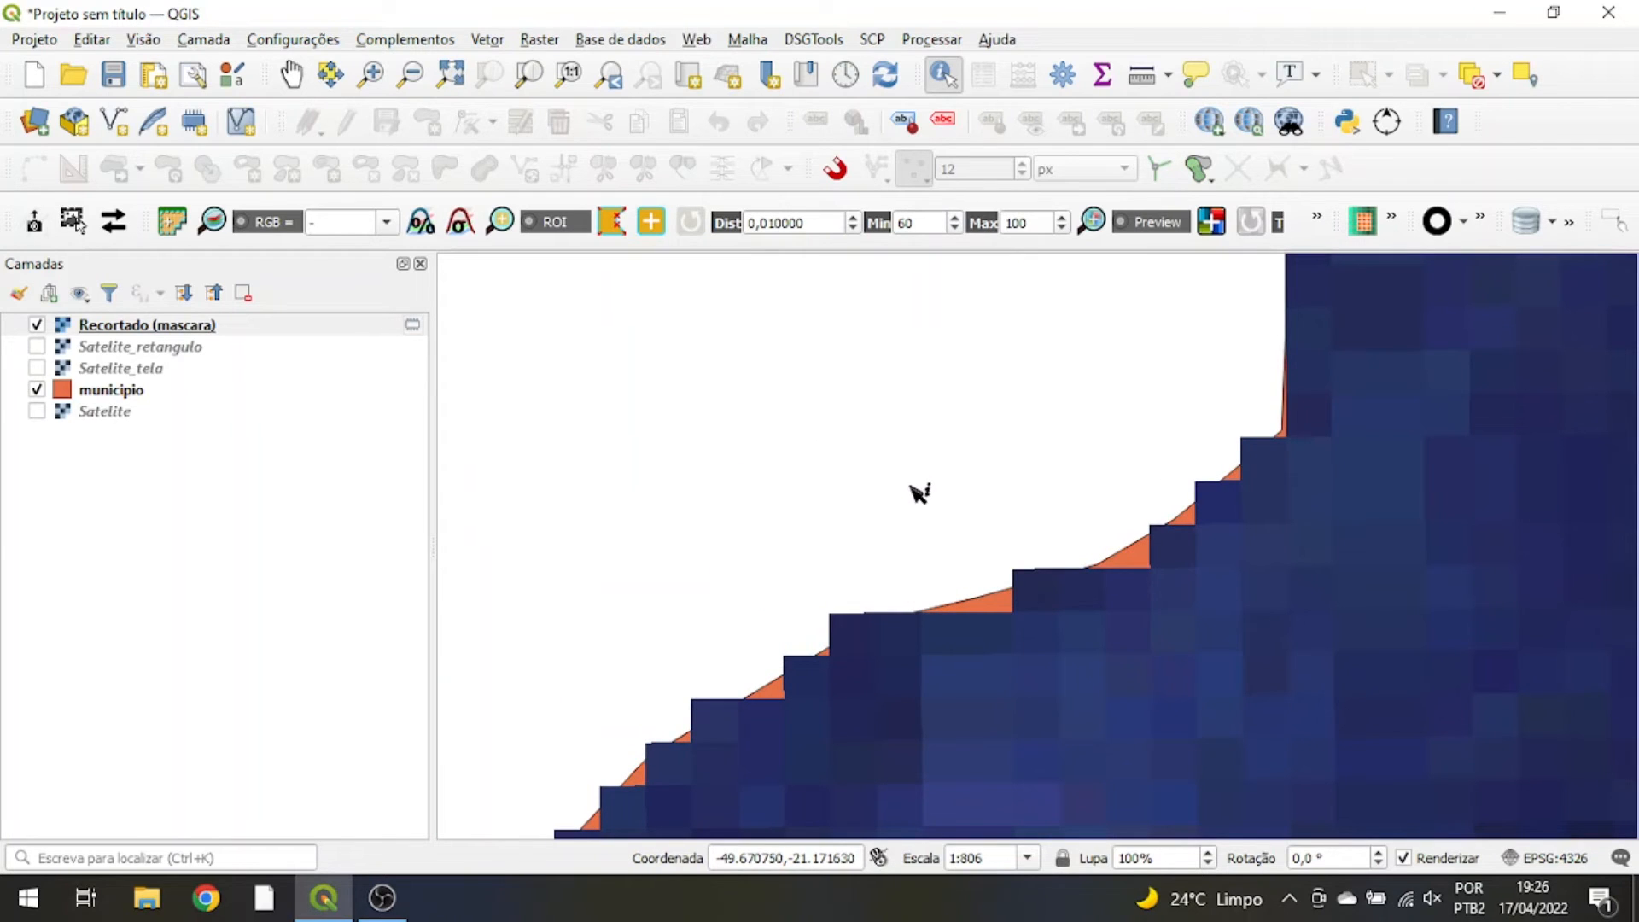
pyautogui.scroll(-1, 975, 544)
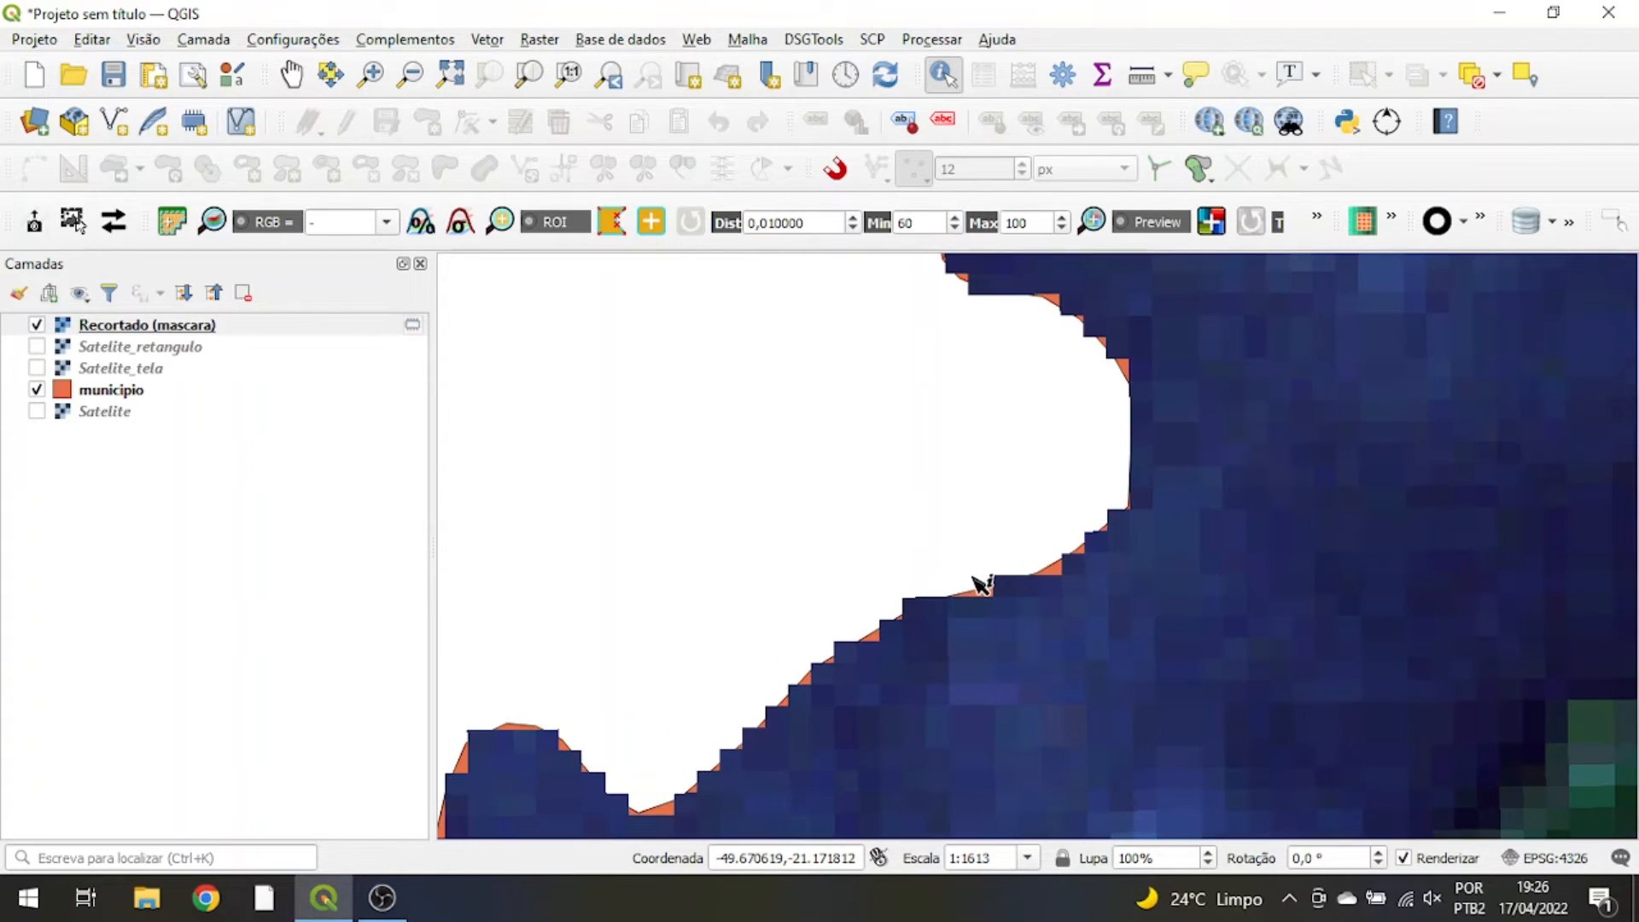
# Select the municipio layer and compare its northwestern outline with the clip's pixel edges, ending with the whole clipped raster in view.
pyautogui.click(74, 392)
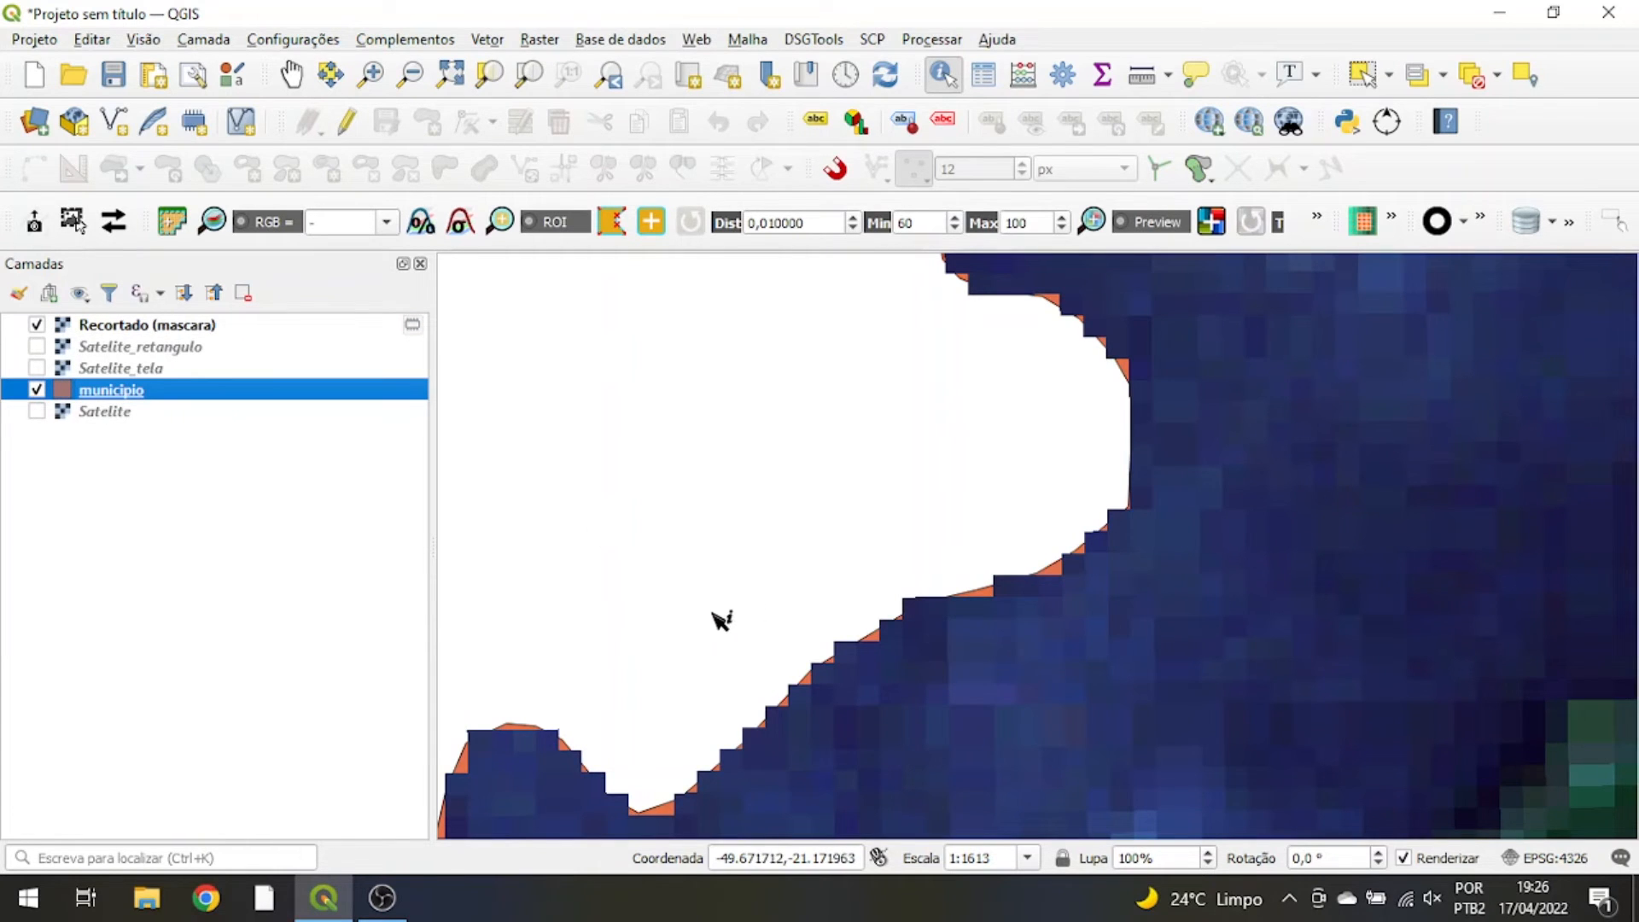
pyautogui.scroll(-2, 713, 616)
pyautogui.scroll(2, 797, 563)
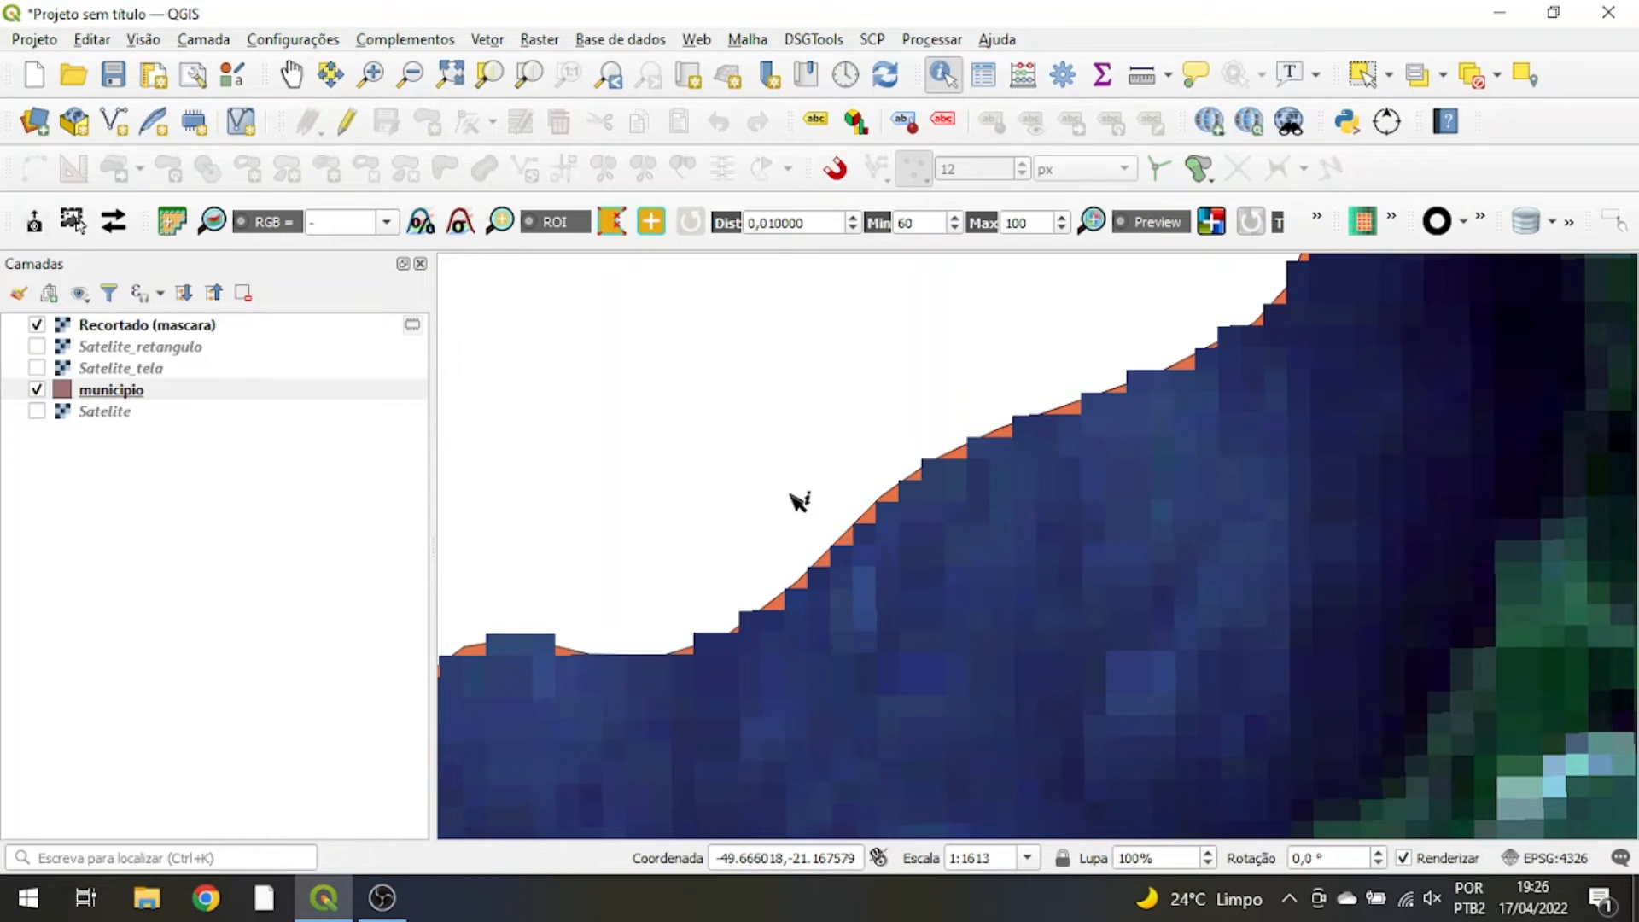
pyautogui.scroll(-3, 751, 488)
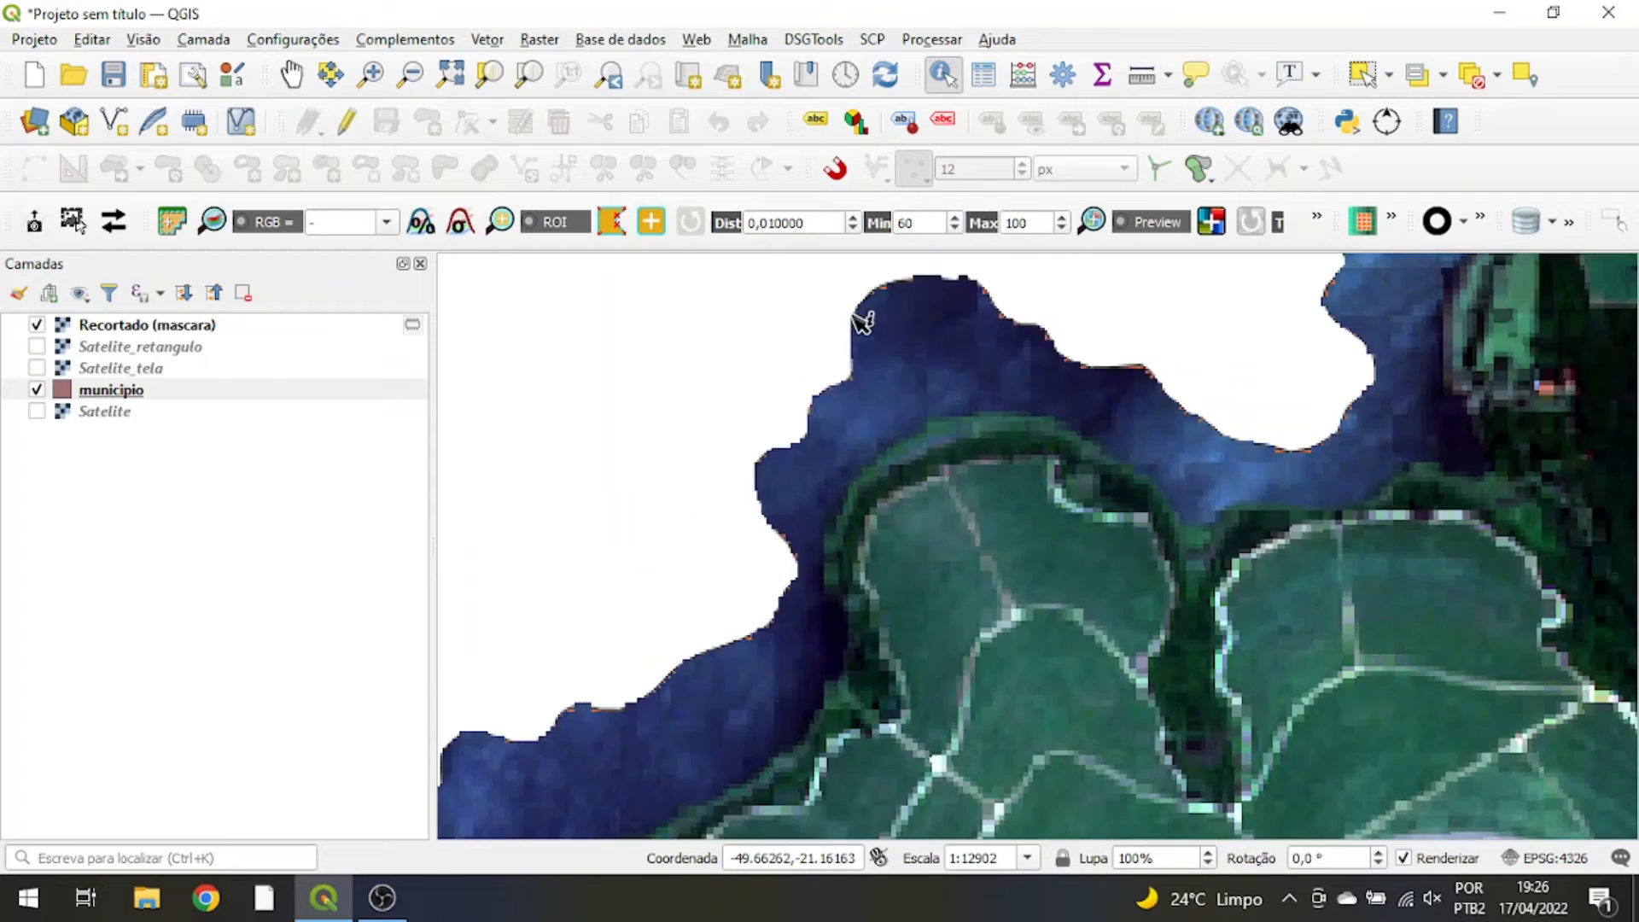
pyautogui.scroll(5, 863, 321)
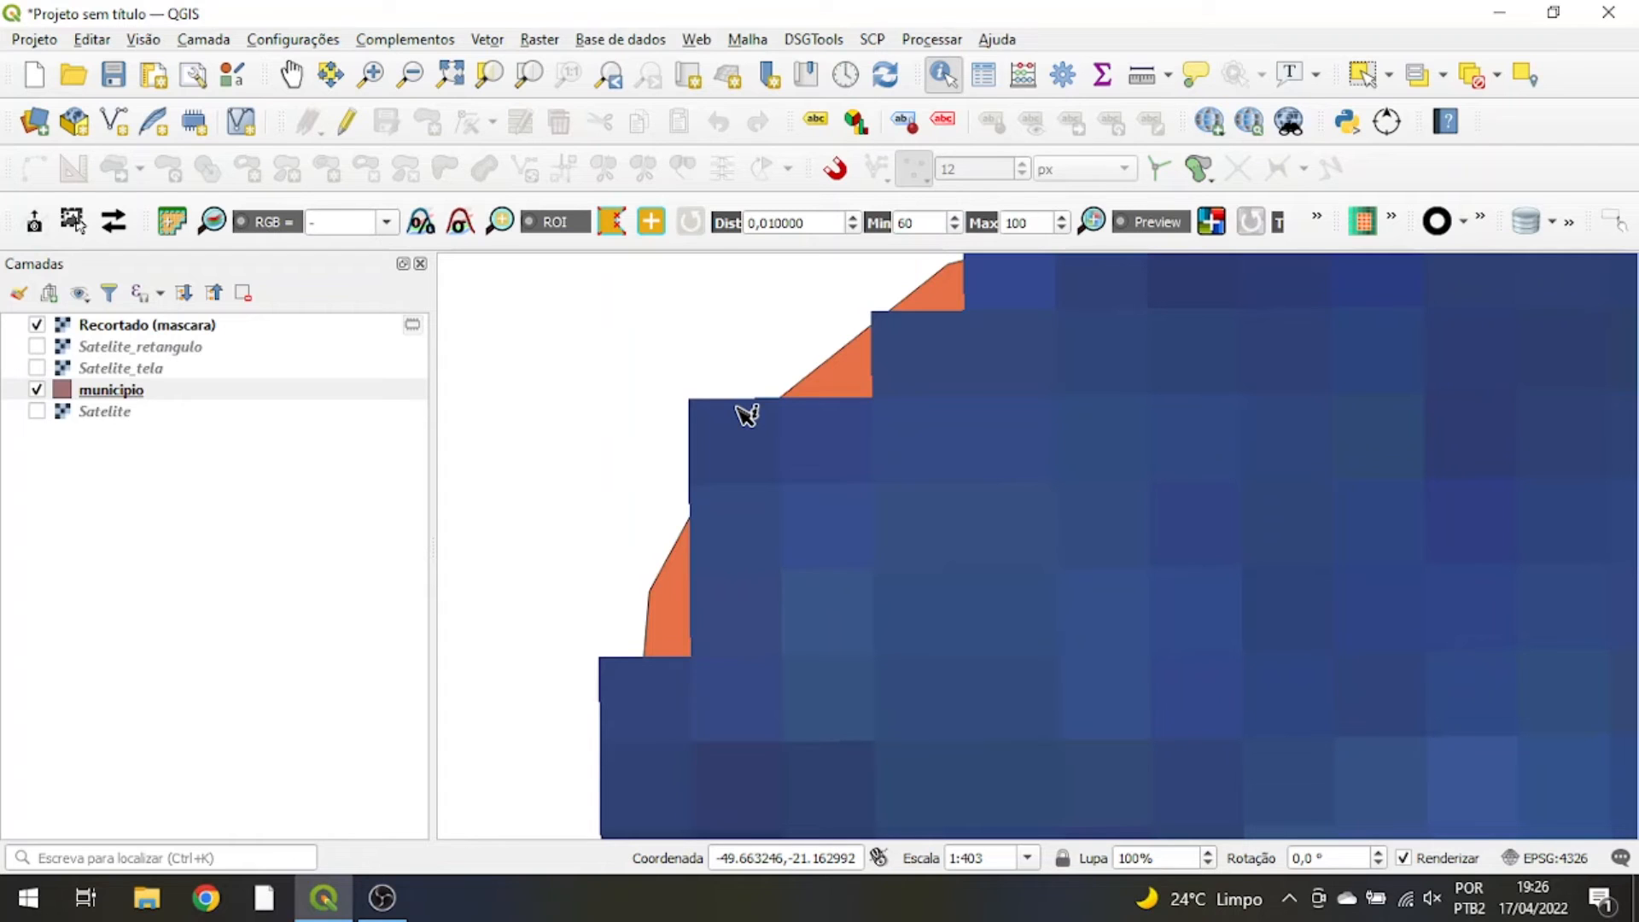
pyautogui.scroll(-4, 747, 414)
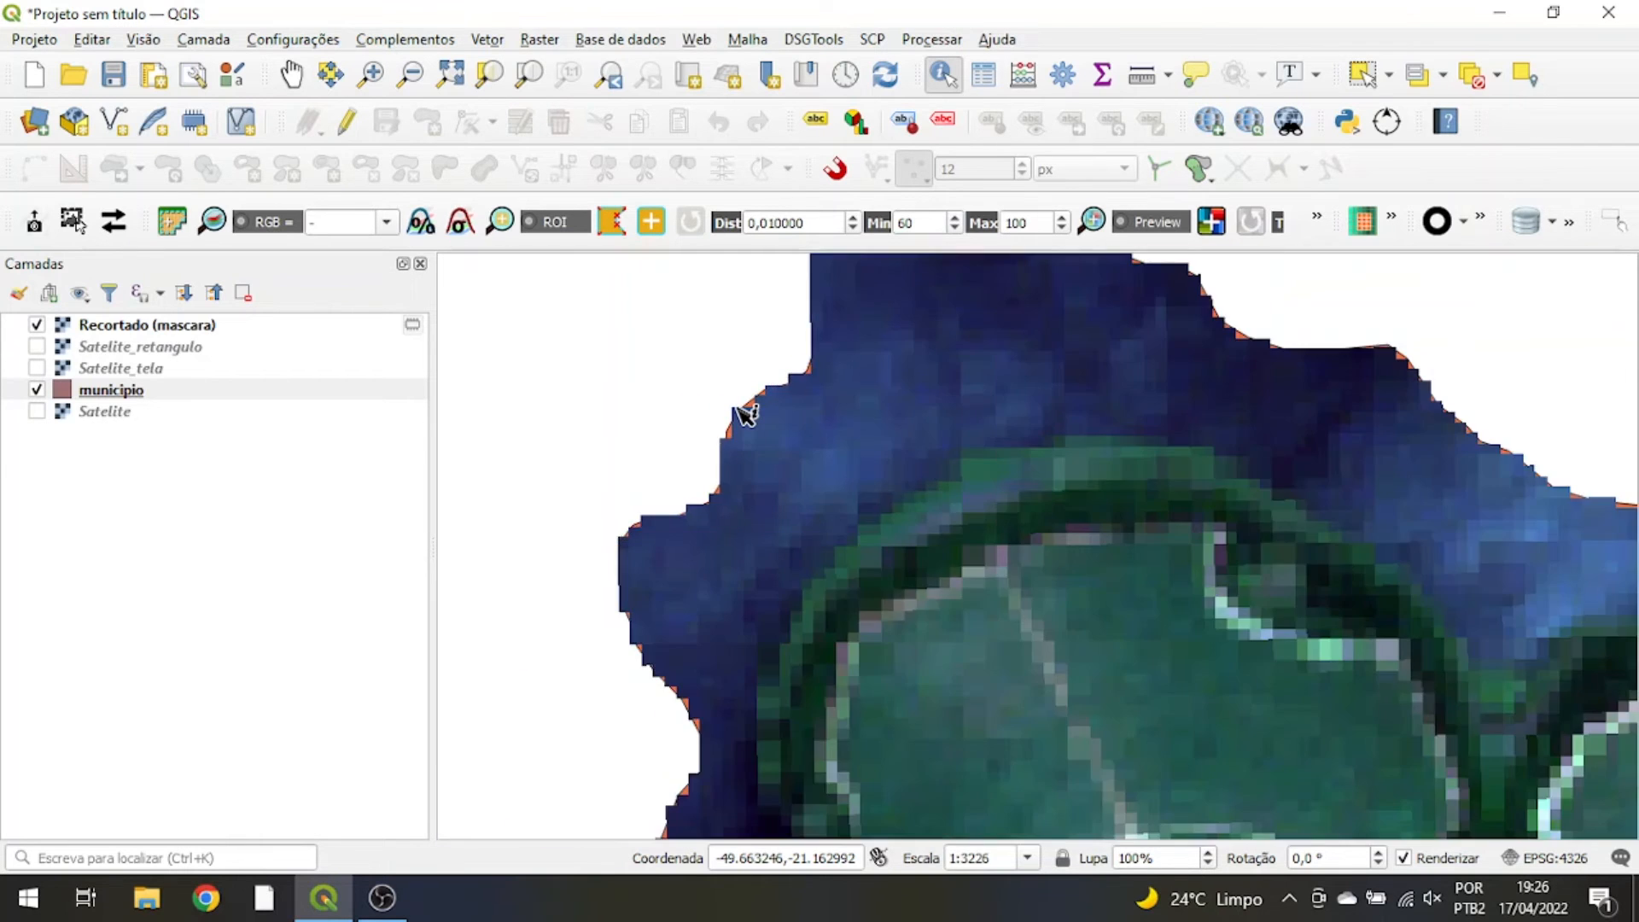
pyautogui.scroll(5, 1118, 376)
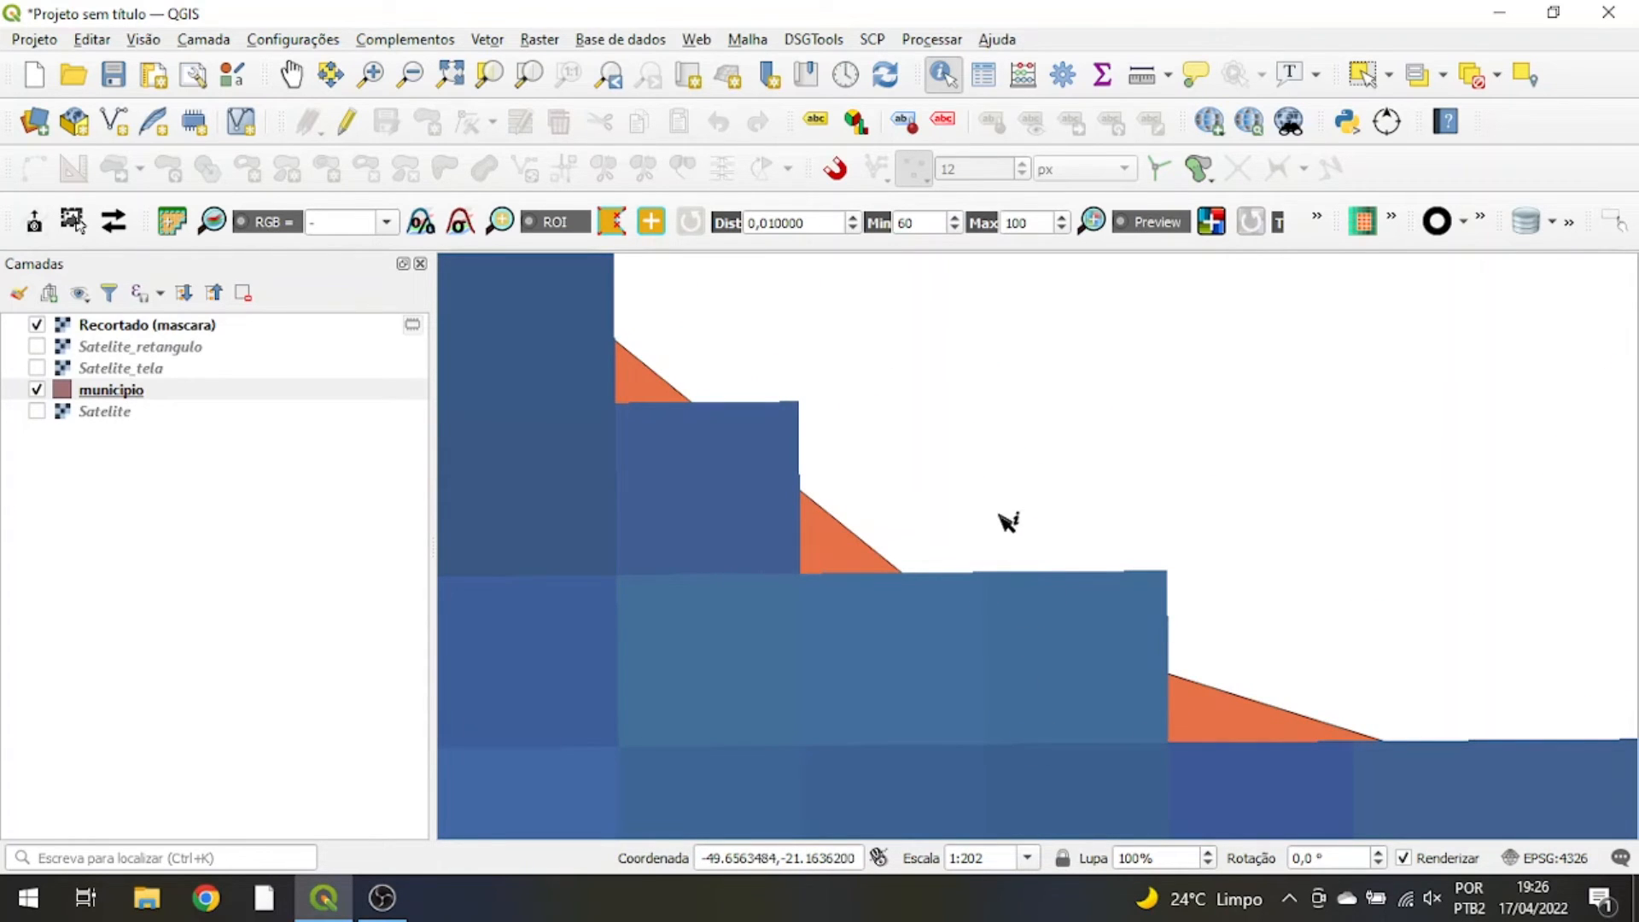
pyautogui.scroll(-2, 1014, 511)
pyautogui.scroll(-7, 1015, 509)
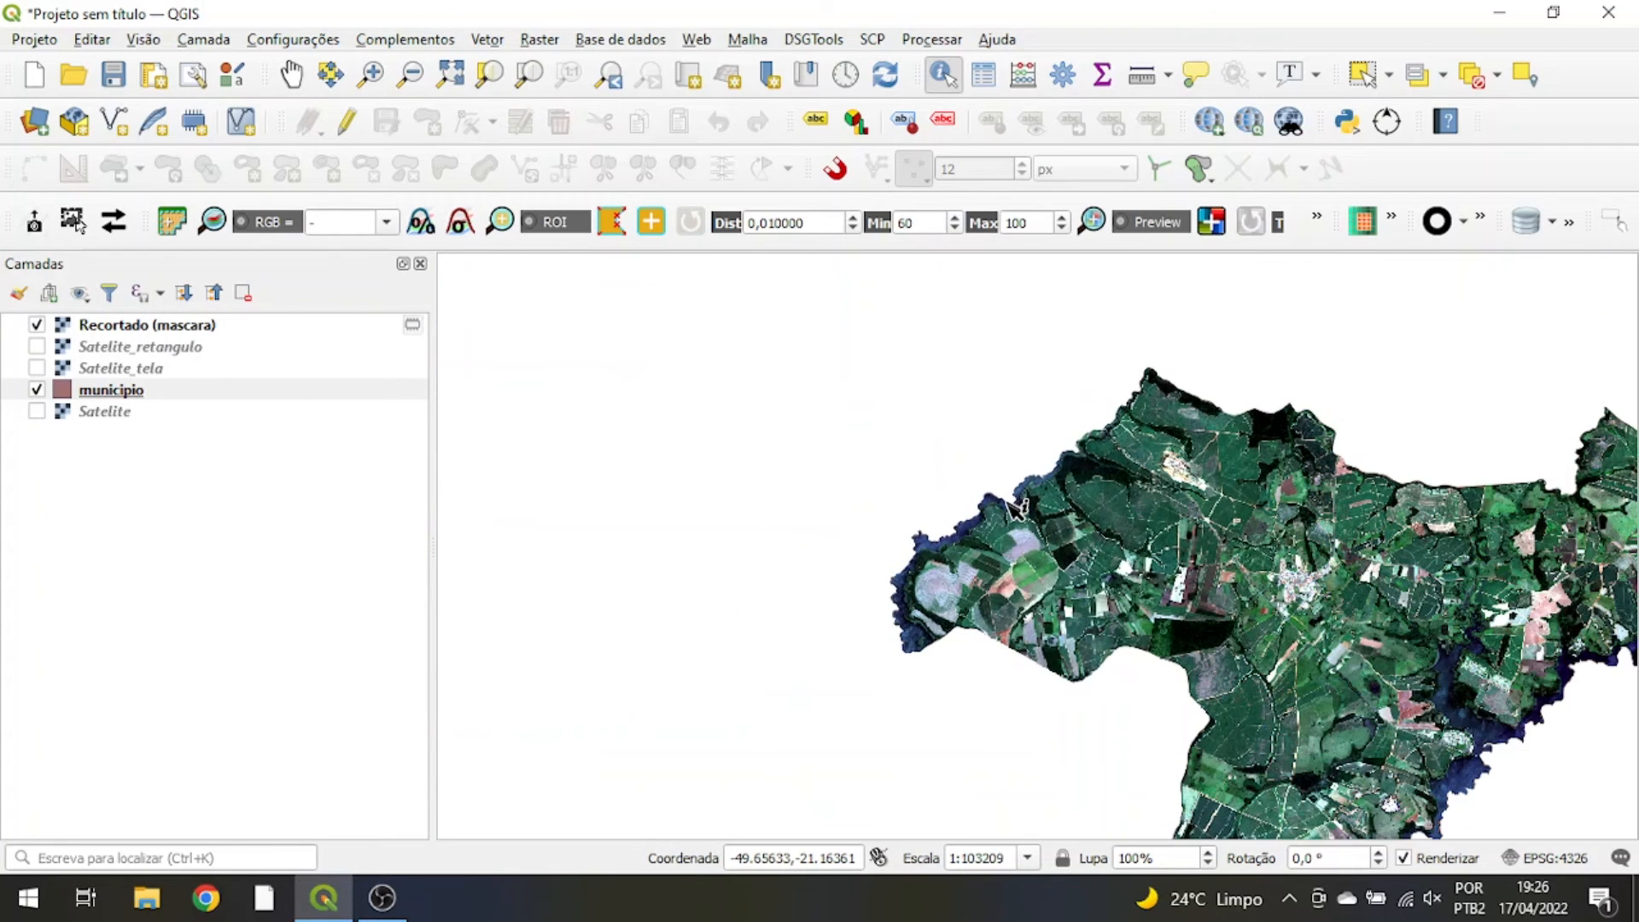
pyautogui.moveTo(1016, 510); pyautogui.dragTo(598, 490)
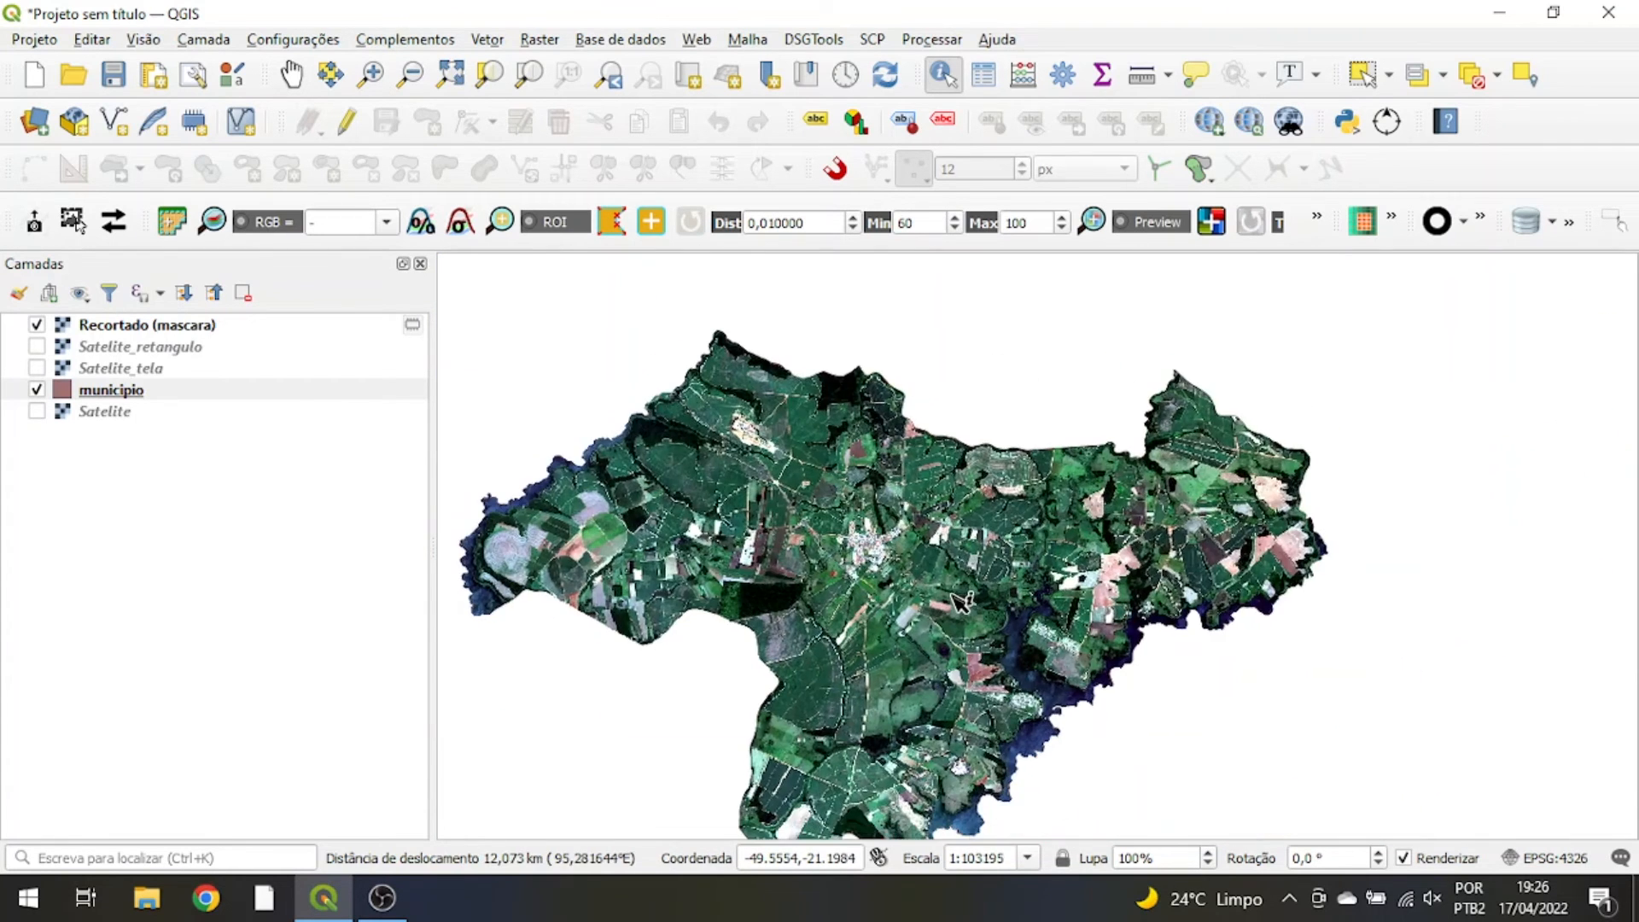
pyautogui.scroll(-1, 690, 497)
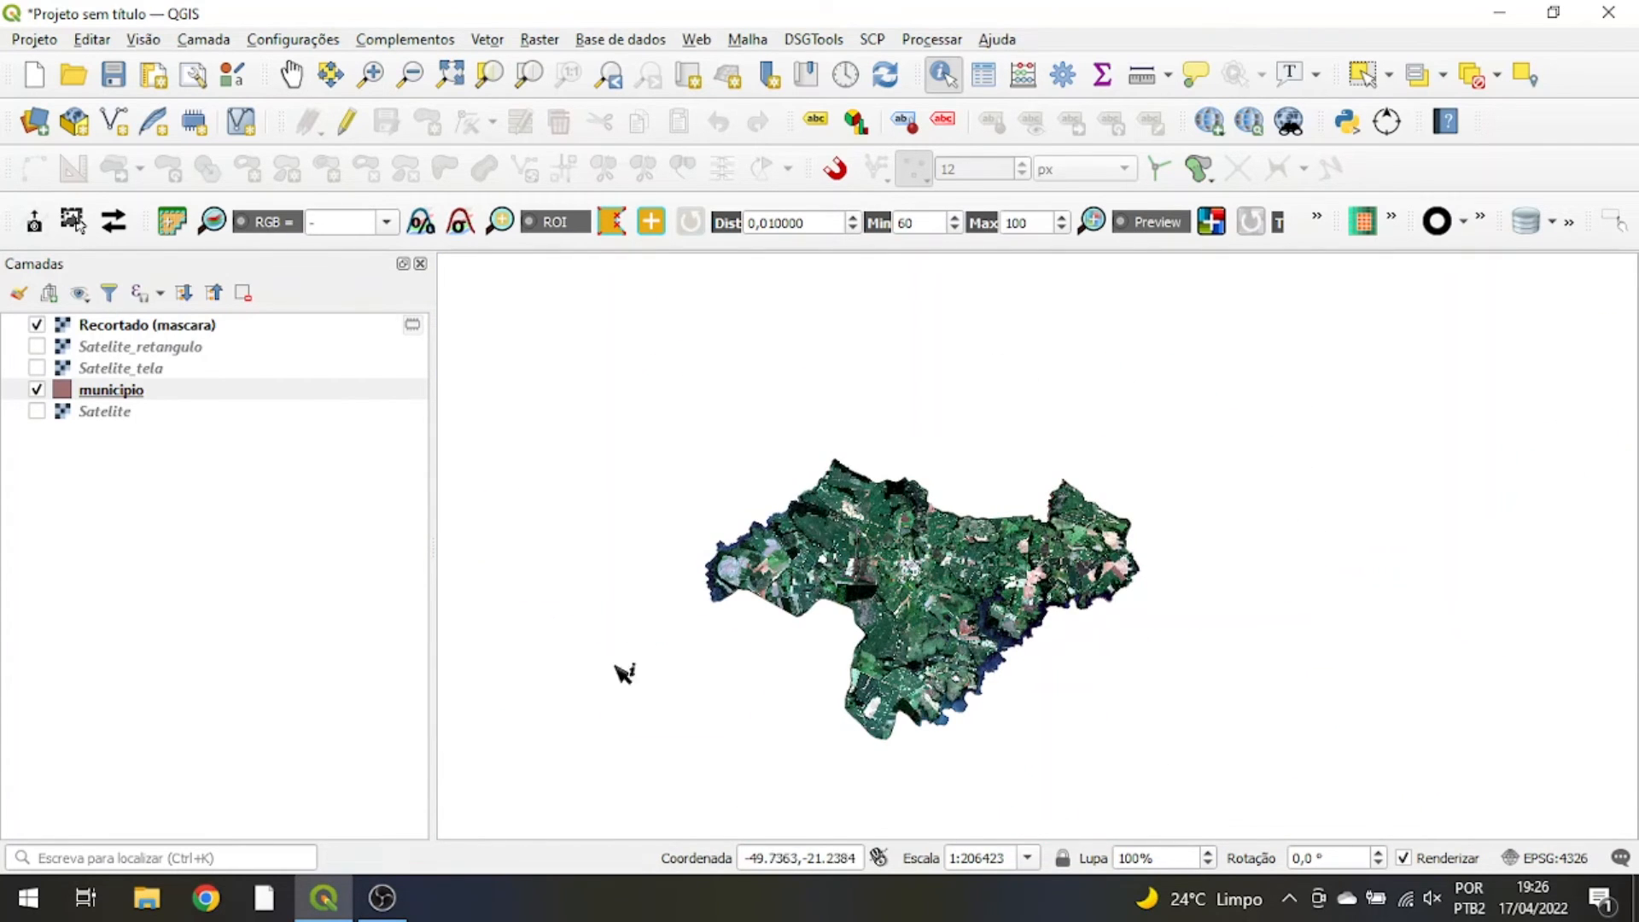
# Style the municipio layer with the preset "outline red" symbol and apply it.
pyautogui.rightClick(53, 386)
pyautogui.click(94, 526)
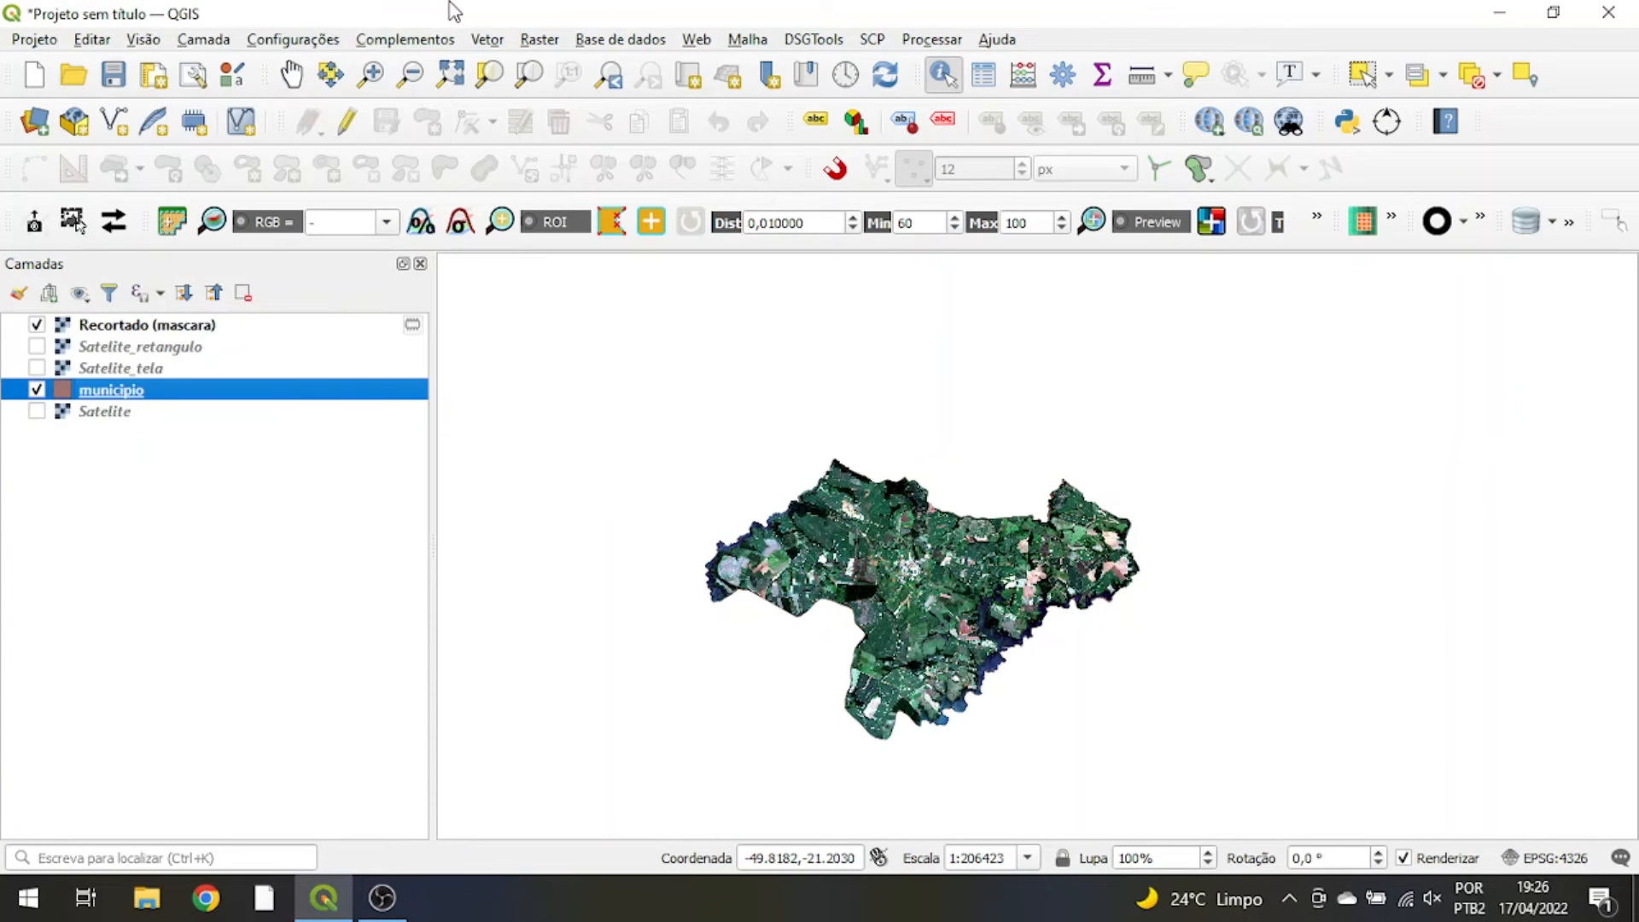
pyautogui.click(314, 430)
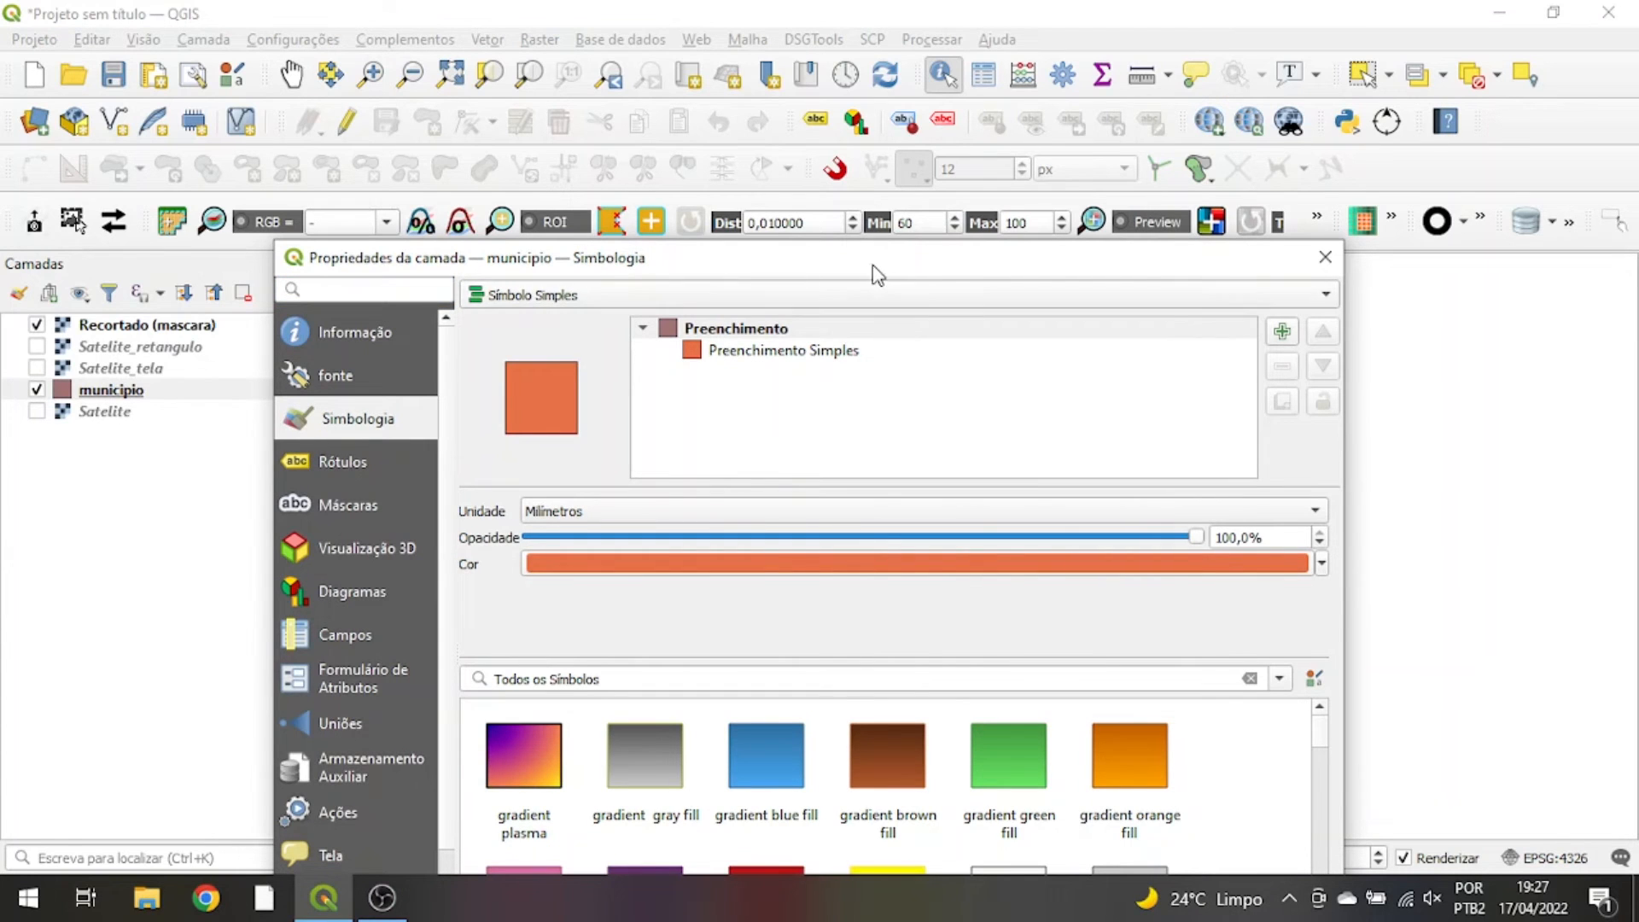
pyautogui.moveTo(871, 261); pyautogui.dragTo(818, 60)
pyautogui.moveTo(1268, 525); pyautogui.dragTo(1268, 610)
pyautogui.click(502, 676)
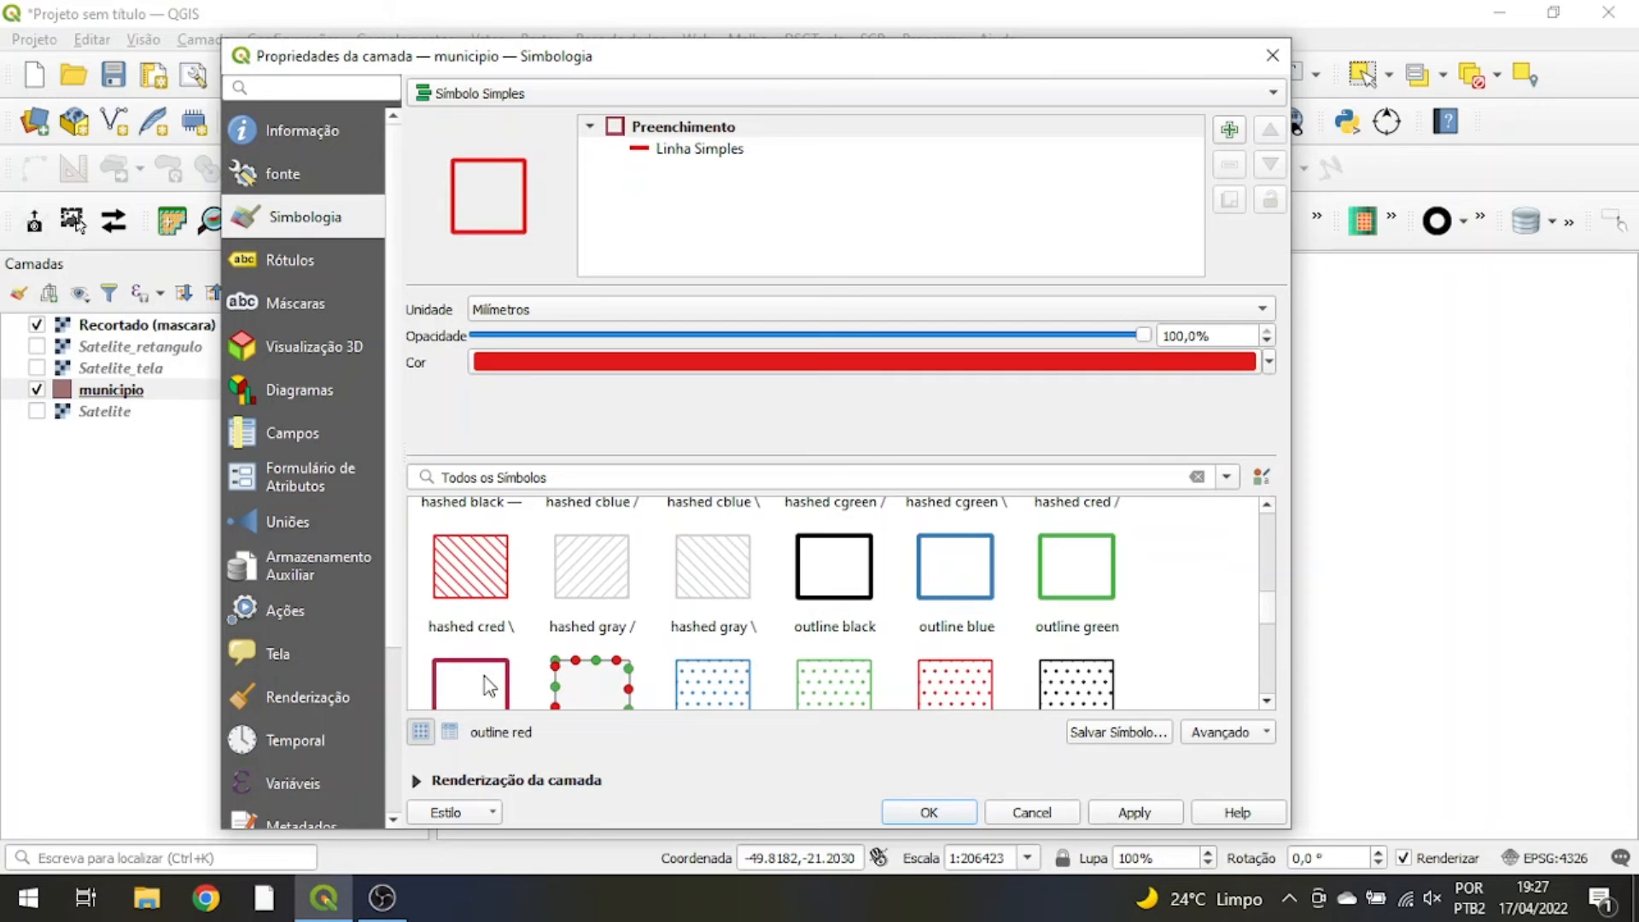
pyautogui.click(1133, 816)
pyautogui.click(939, 812)
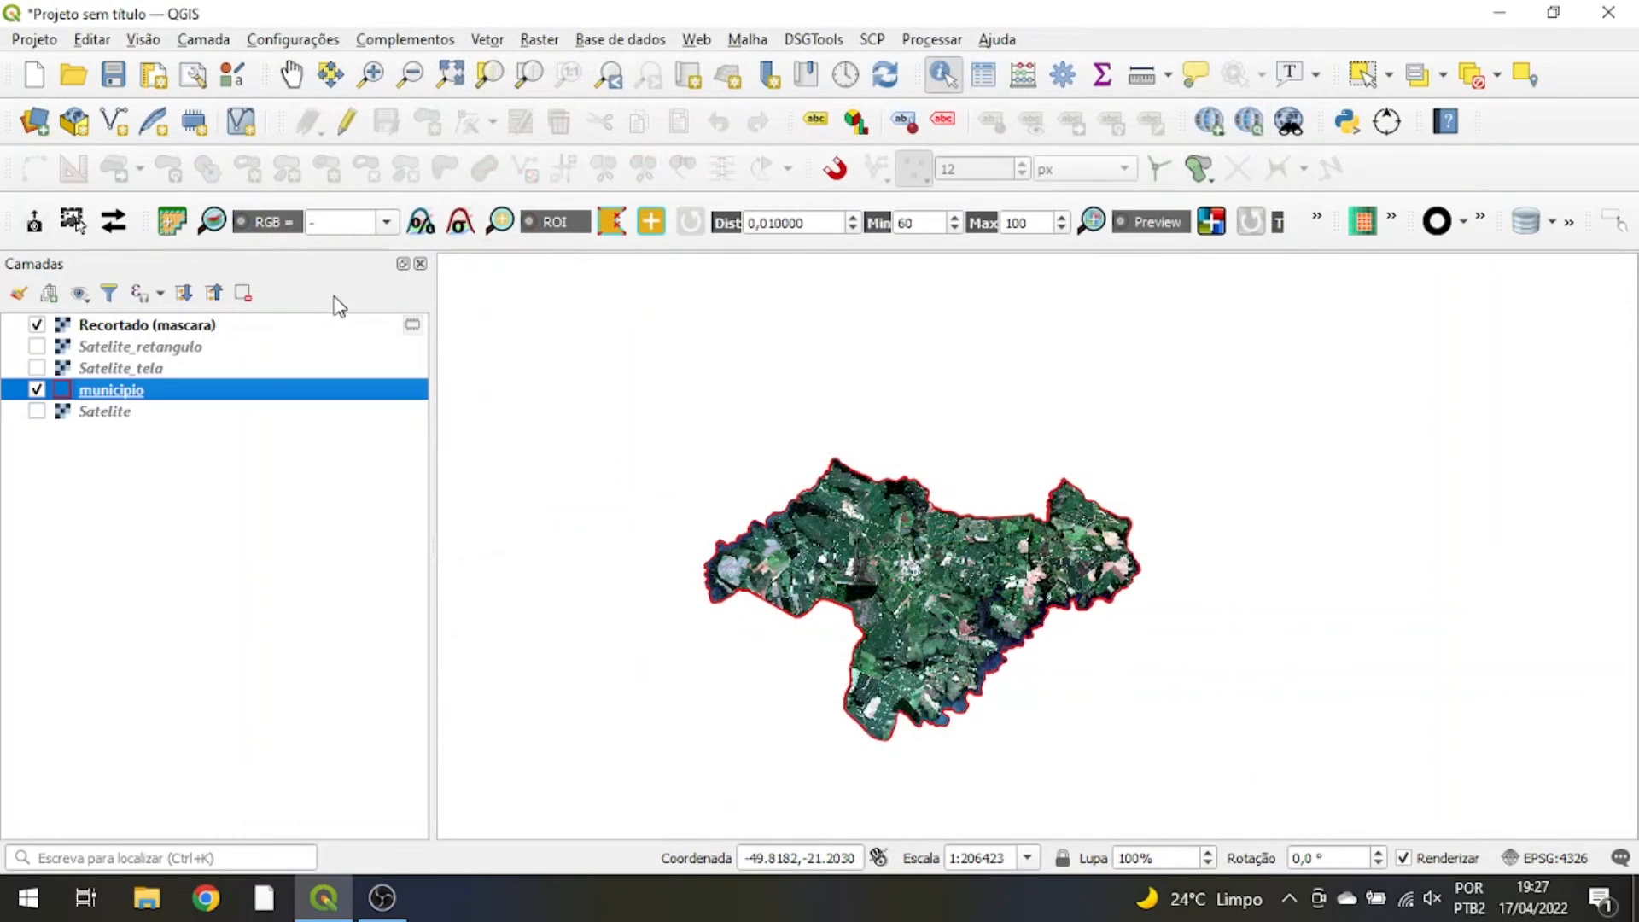
# Move municipio above all other layers and compare its outline with the masked clip's northeastern edge, ending with the whole municipality in view.
pyautogui.moveTo(132, 394); pyautogui.dragTo(162, 320)
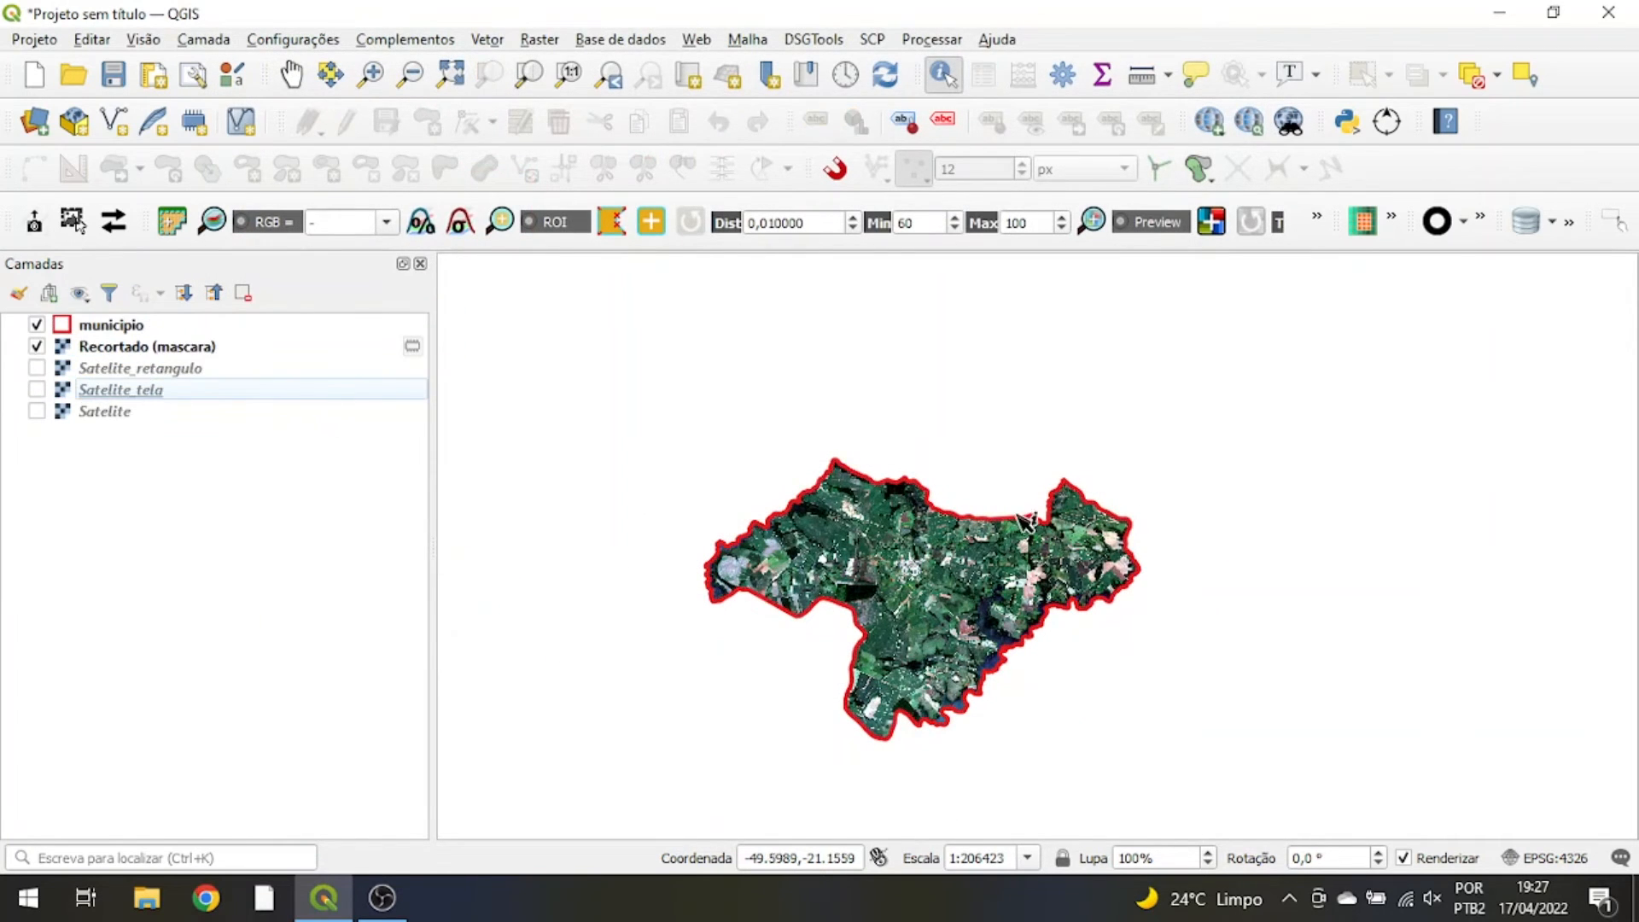
pyautogui.scroll(3, 1003, 494)
pyautogui.scroll(3, 1097, 566)
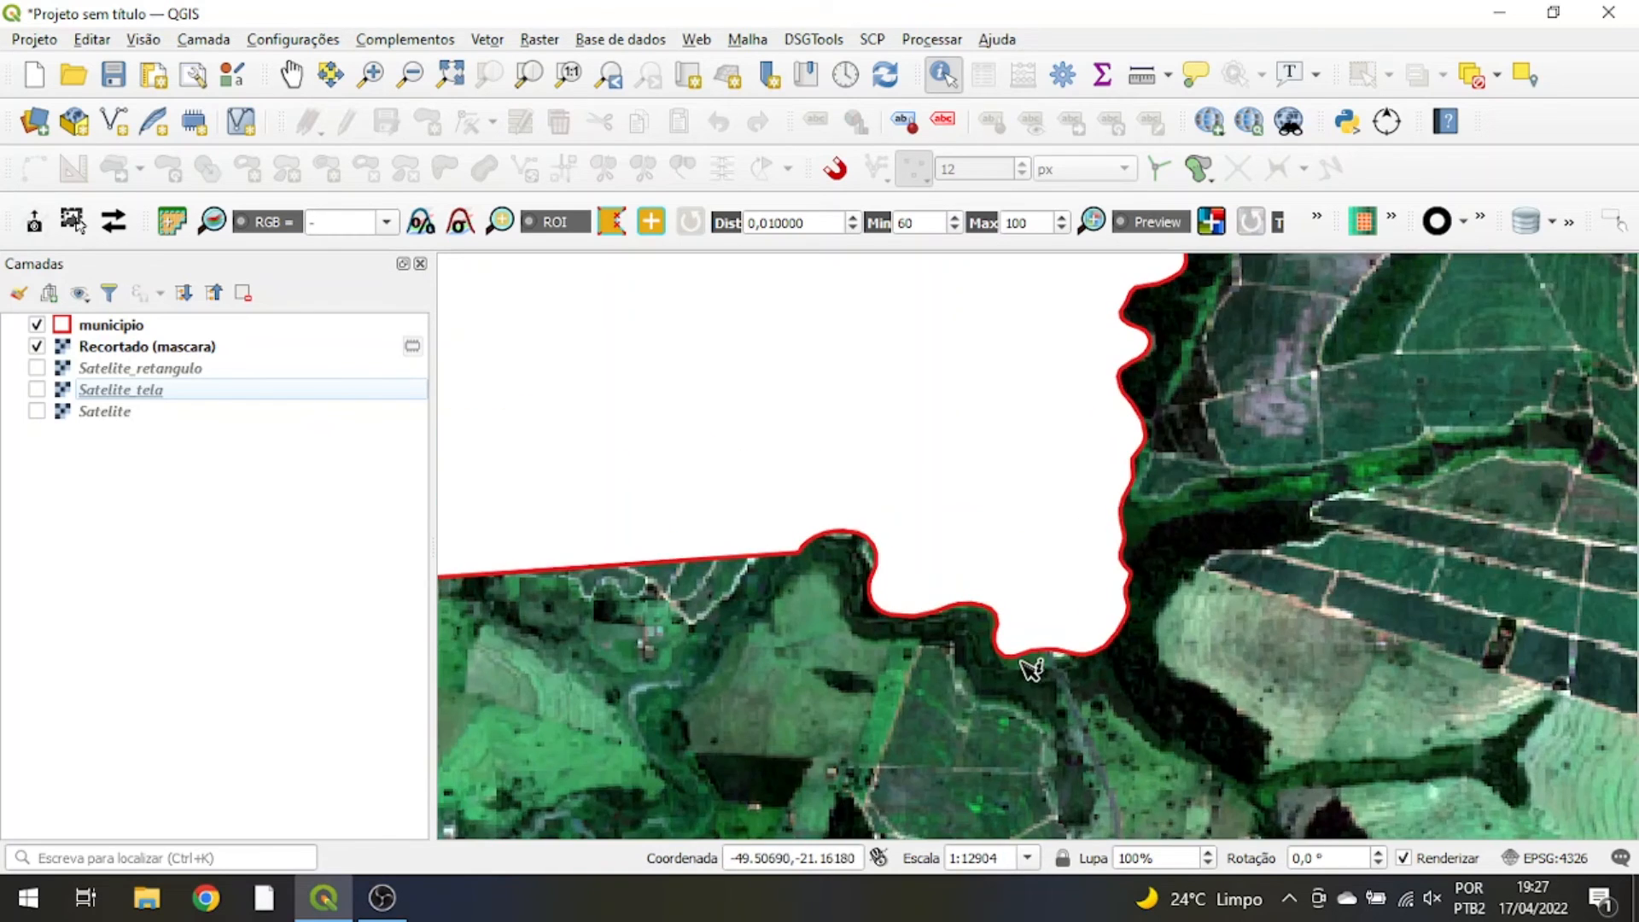
pyautogui.scroll(-6, 1097, 557)
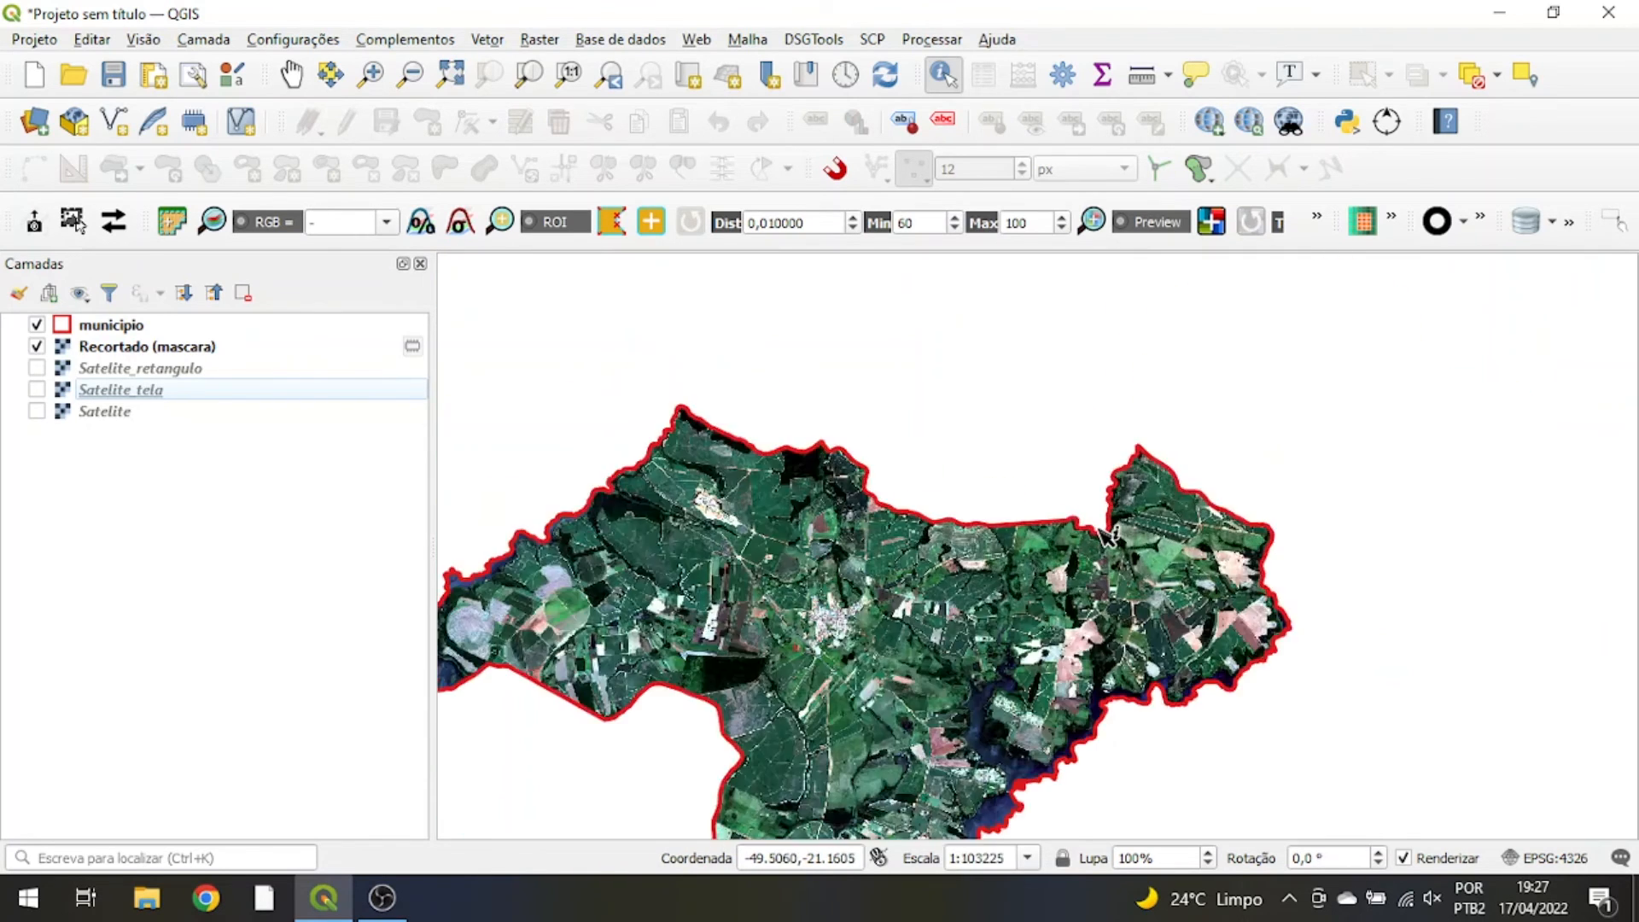
pyautogui.scroll(1, 978, 549)
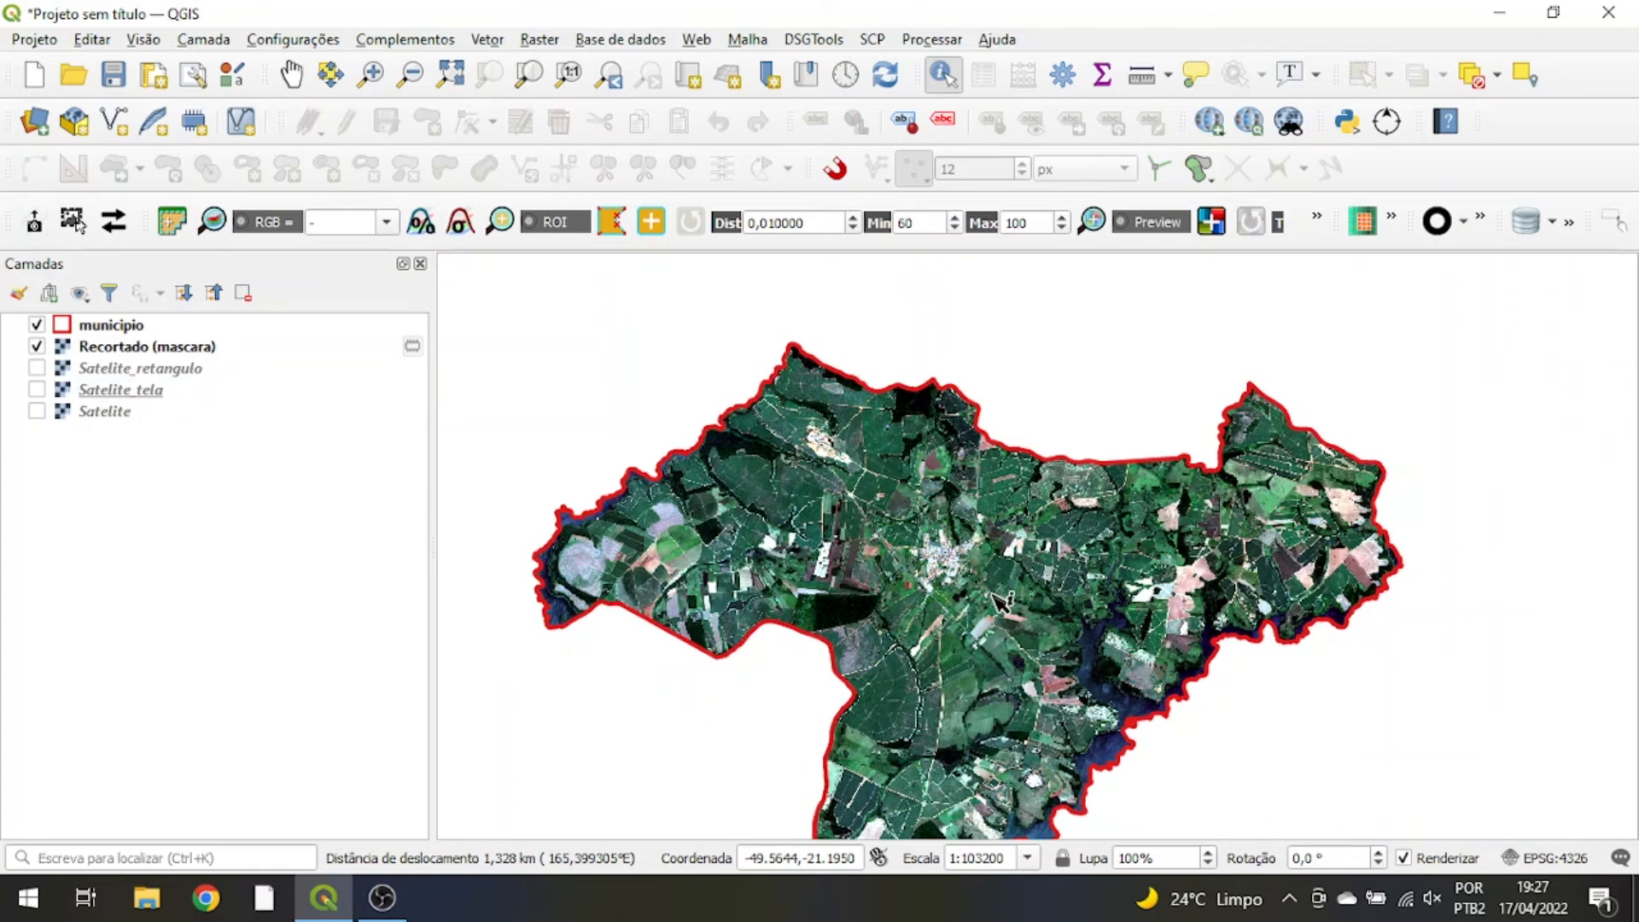
pyautogui.moveTo(999, 611); pyautogui.dragTo(1000, 547)
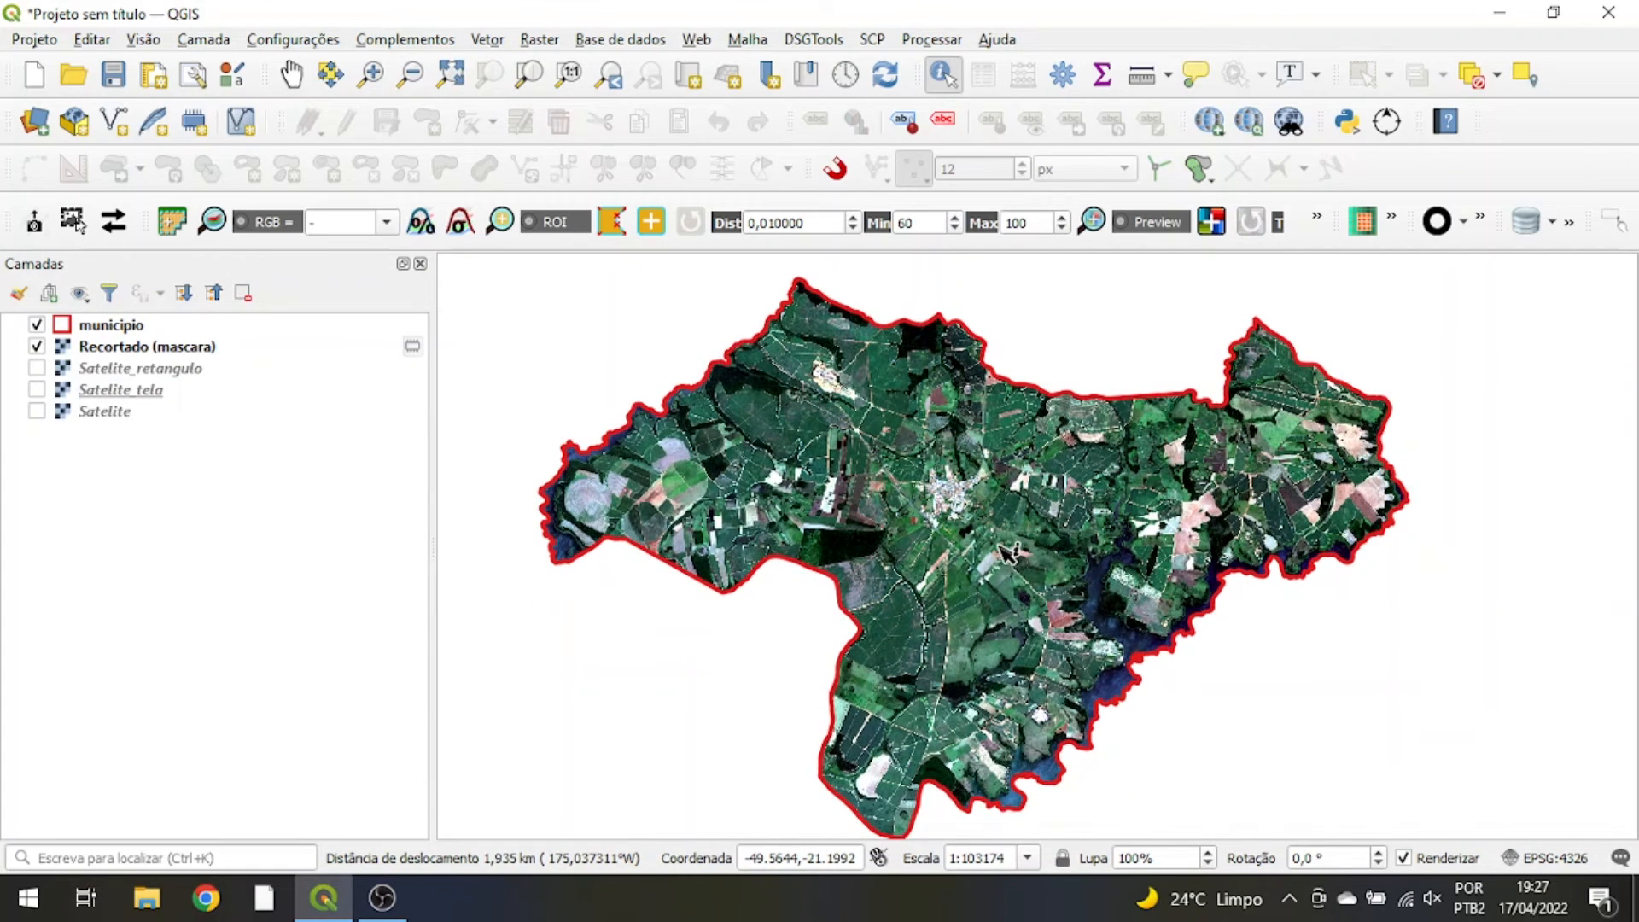
pyautogui.rightClick(114, 346)
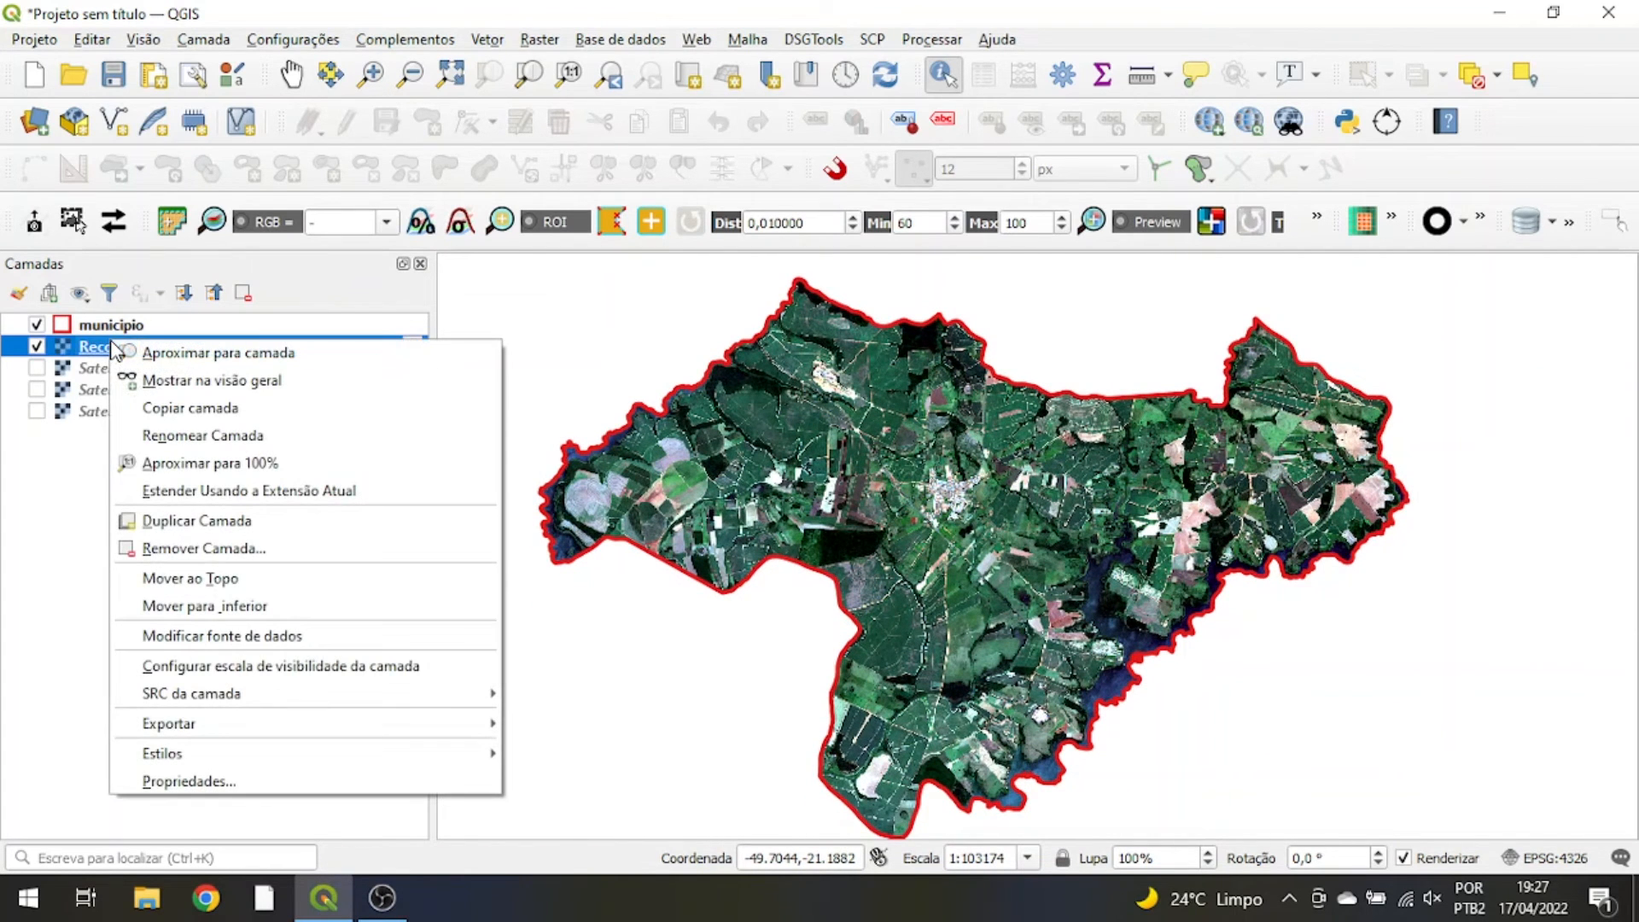
pyautogui.moveTo(170, 723)
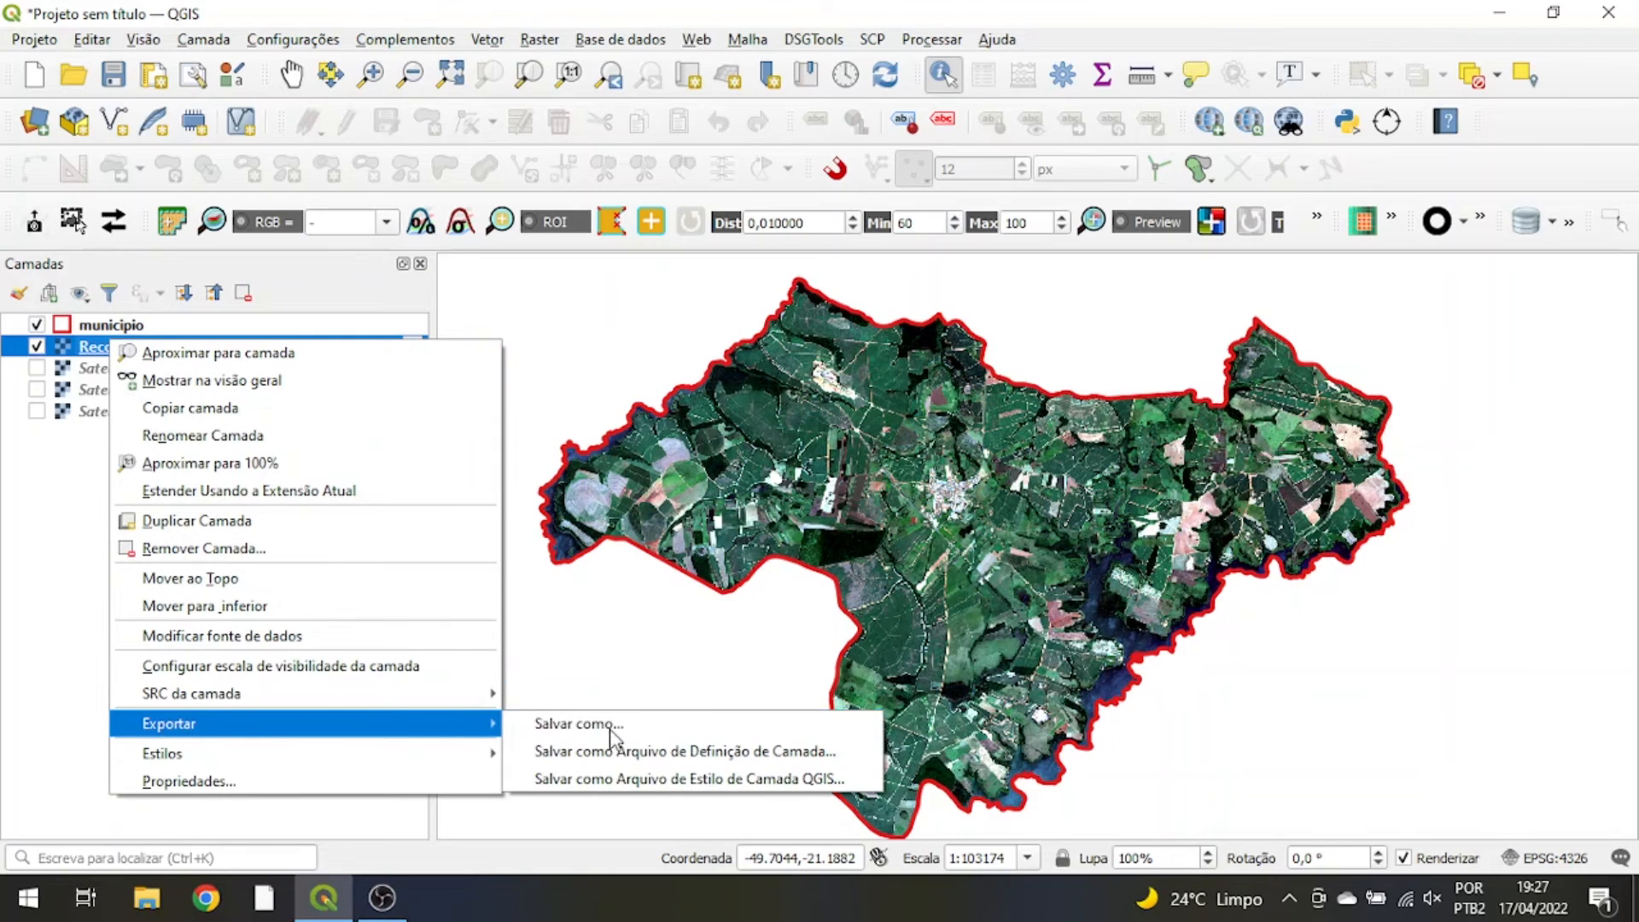
pyautogui.click(757, 16)
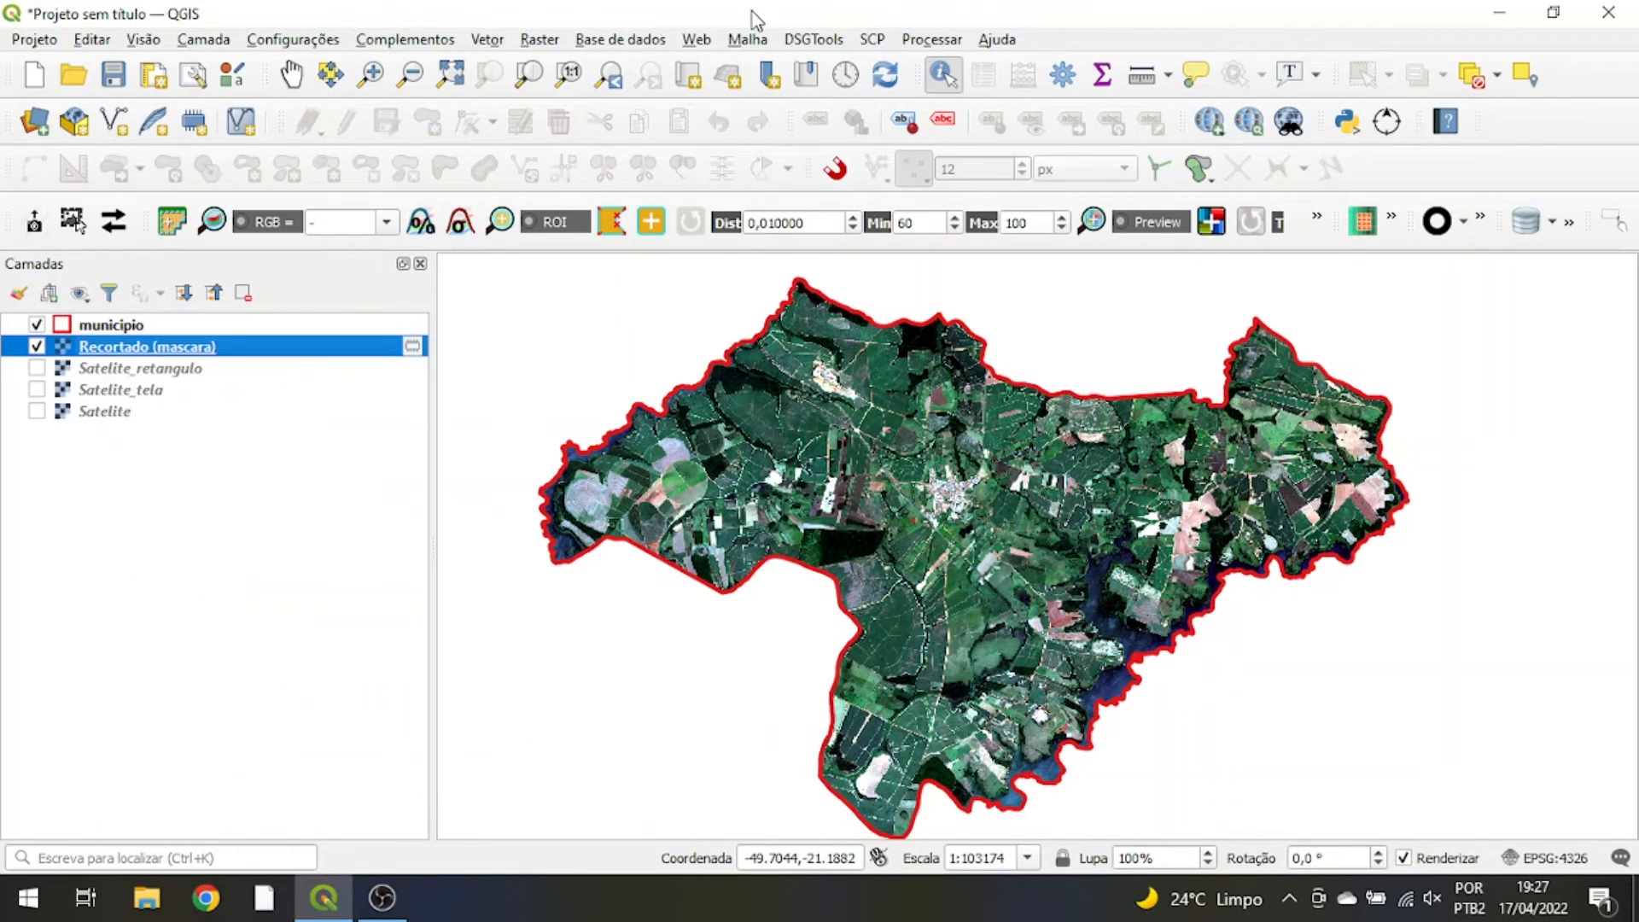